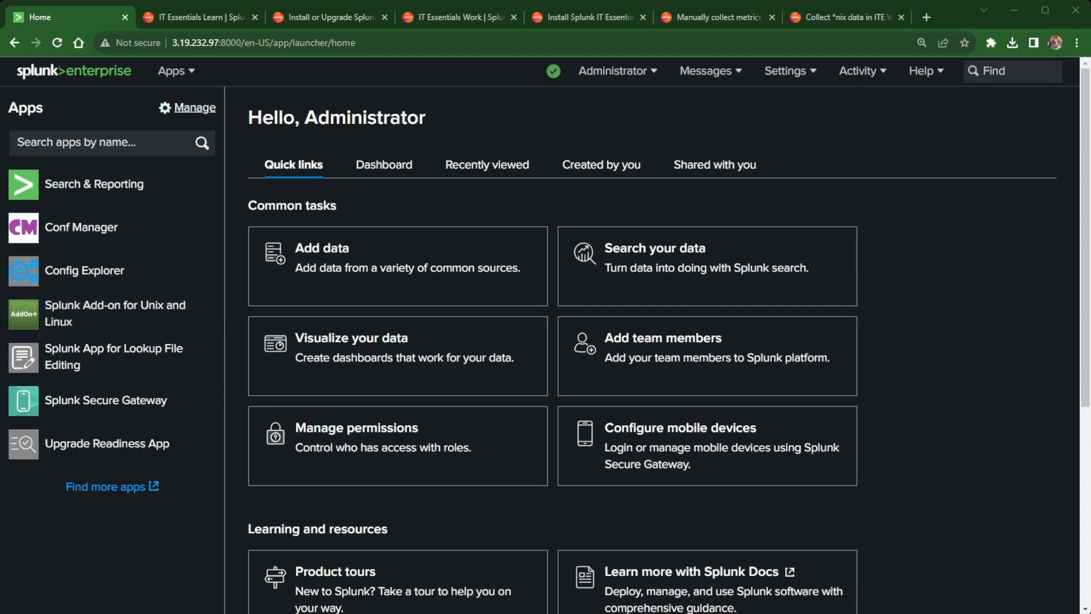
Switch to the IT Essentials Learn Splunkbase listing in the browser.
click(198, 19)
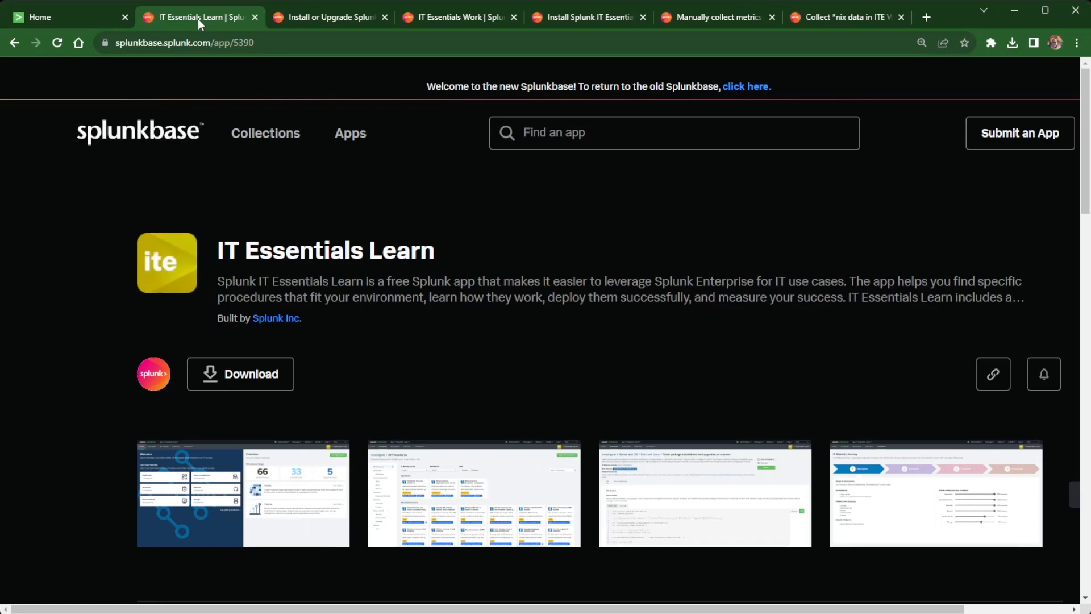
Review the app's Installation and Details sections, then open the IT Essentials Learn install guide.
scroll(334, 312, down, 6)
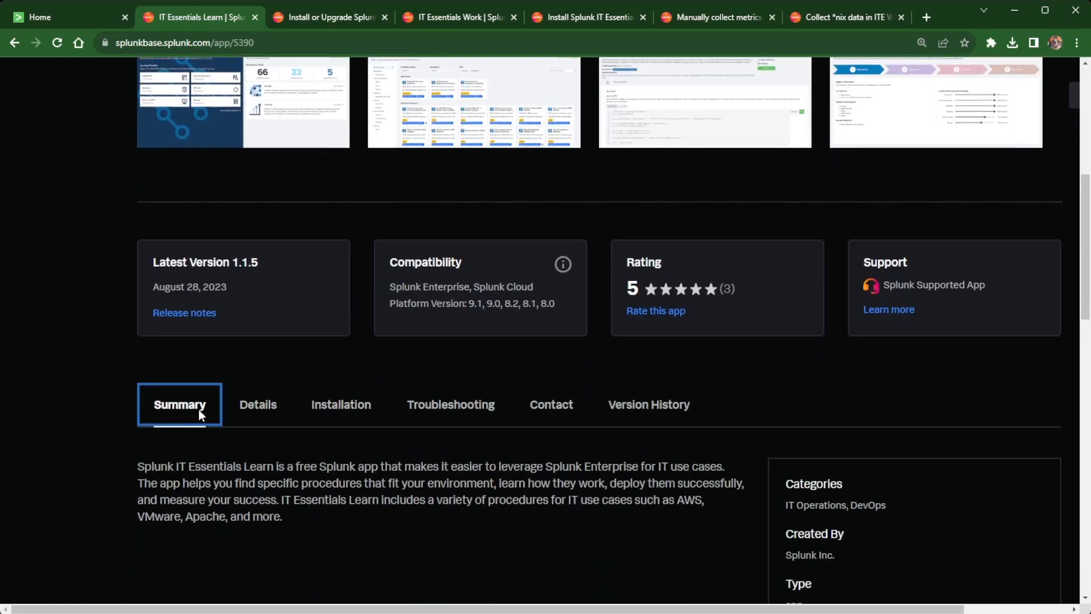
click(339, 407)
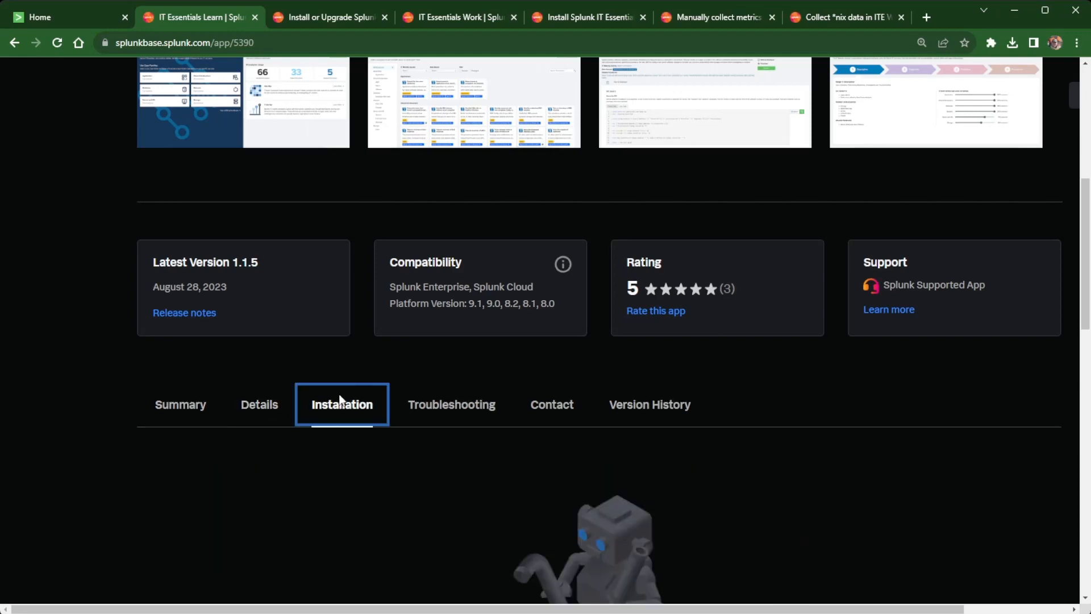
scroll(237, 190, down, 4)
scroll(237, 190, up, 3)
click(266, 344)
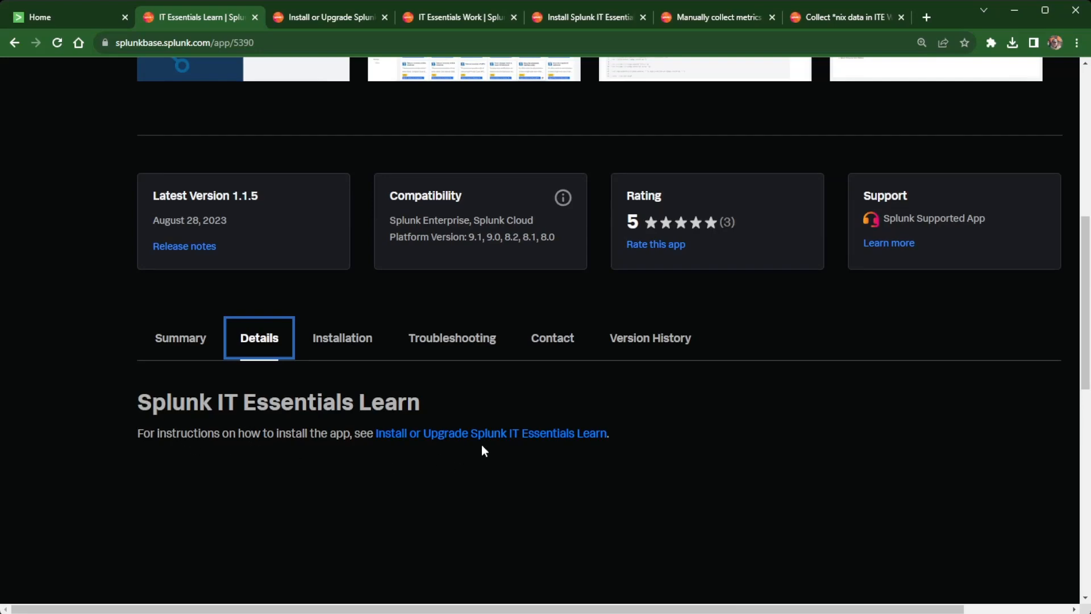
click(303, 15)
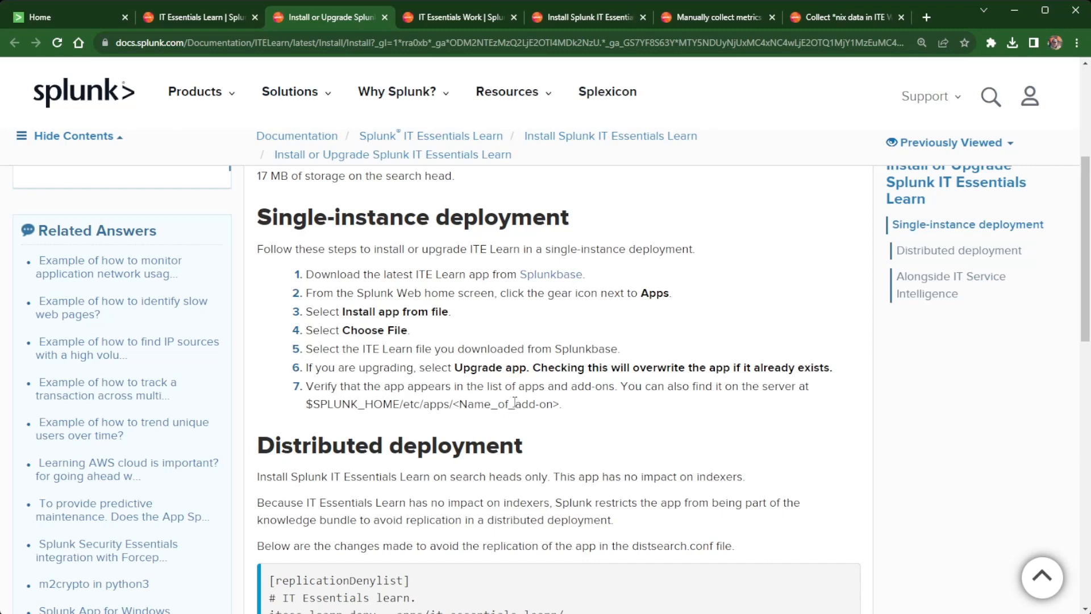
Switch to the IT Essentials Work (app 5403) Splunkbase listing.
click(456, 18)
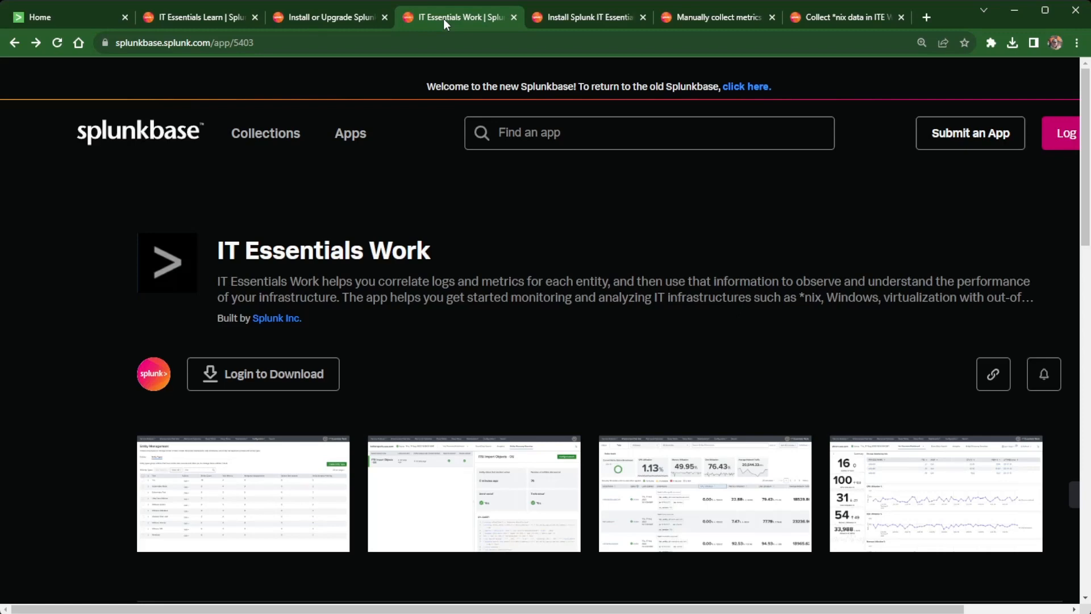
Read through the Install Splunk IT Essentials Work guide, then open the Windows host metrics article.
scroll(488, 343, down, 5)
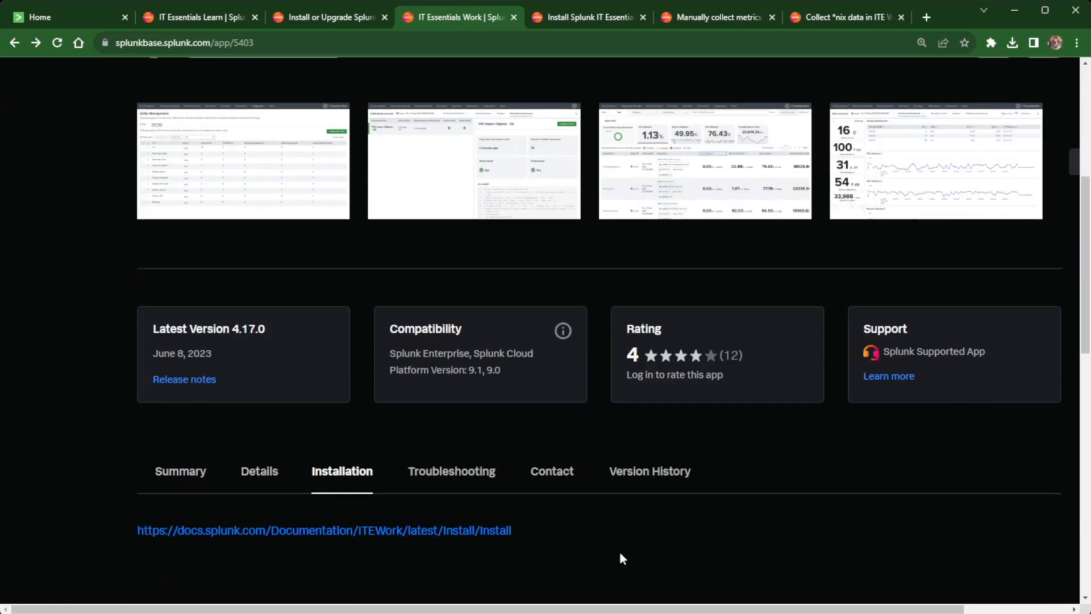
click(588, 19)
scroll(522, 376, up, 4)
scroll(522, 377, up, 2)
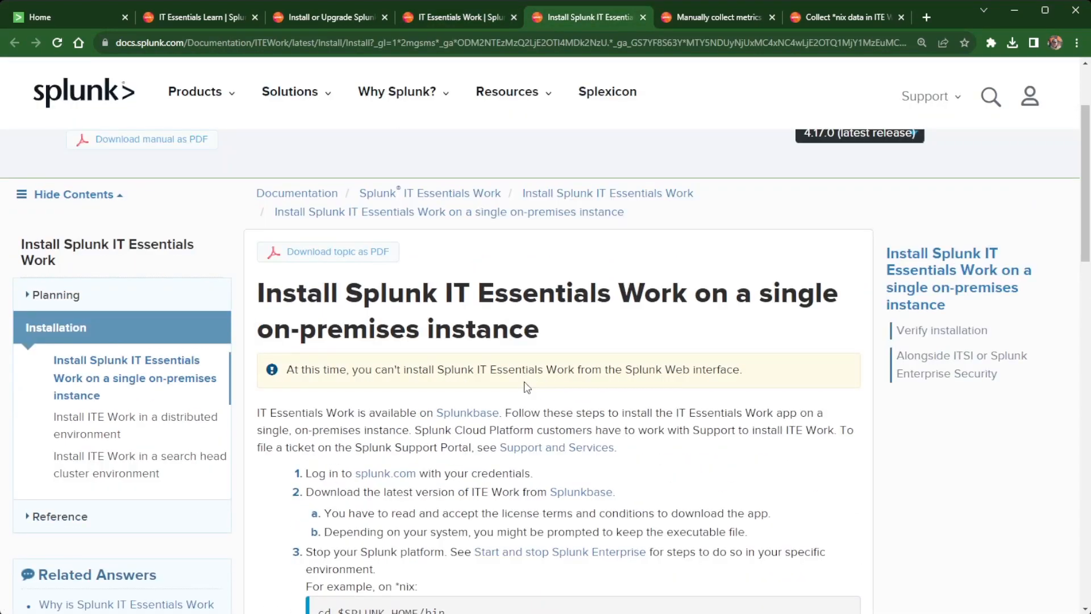
scroll(524, 384, down, 5)
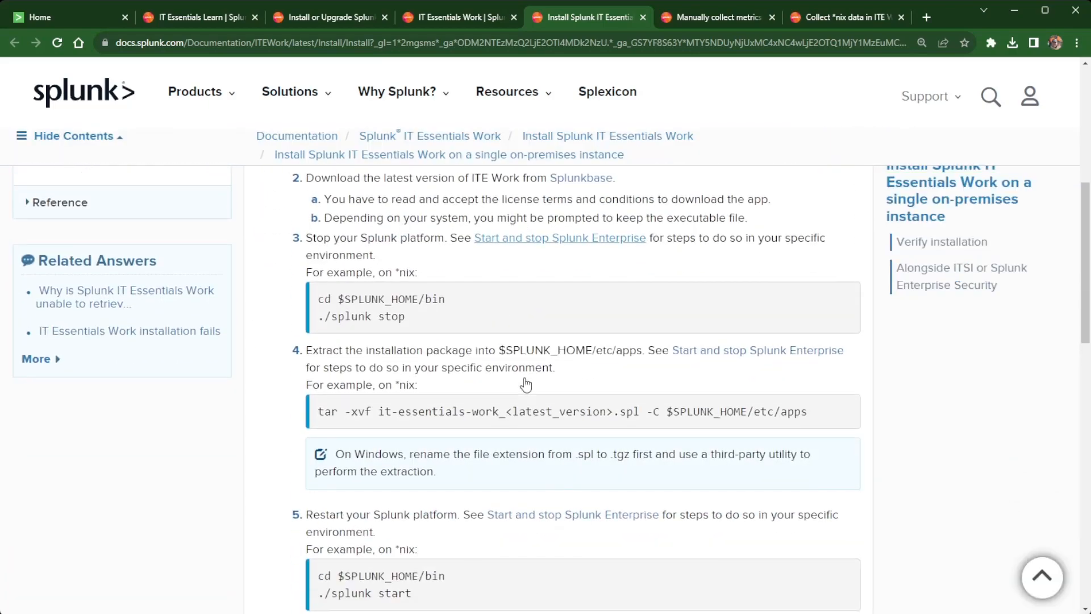
scroll(525, 379, up, 3)
scroll(526, 378, up, 2)
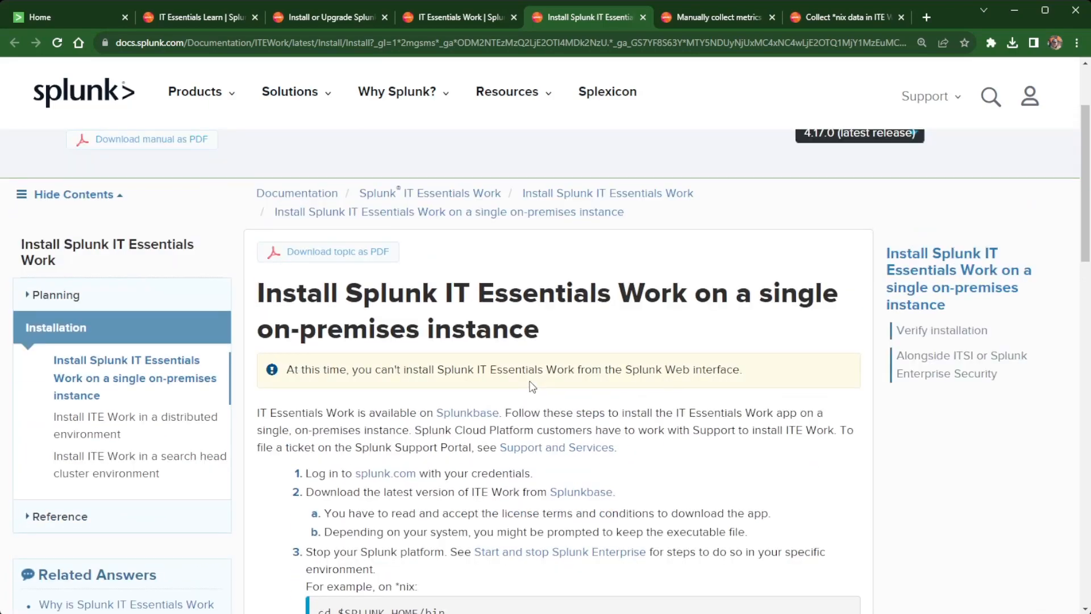
scroll(533, 386, down, 2)
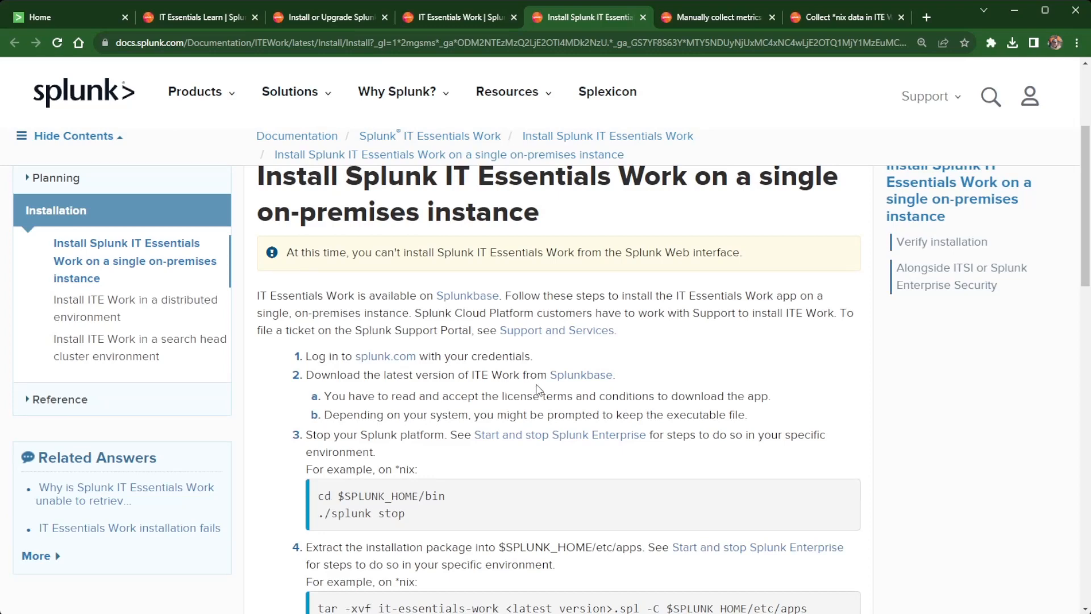
scroll(537, 390, up, 4)
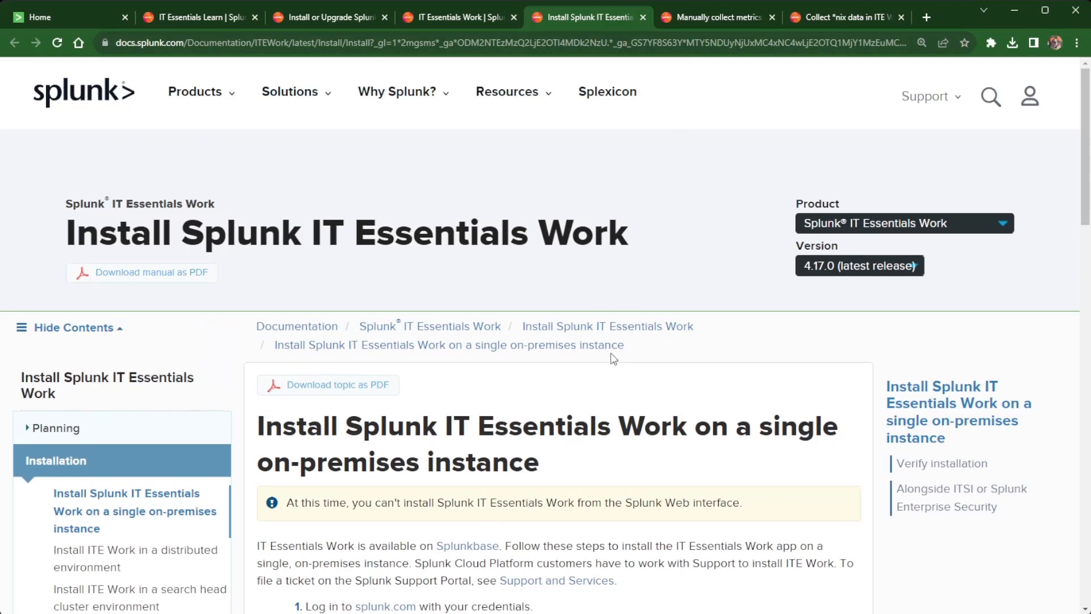
scroll(626, 404, down, 2)
scroll(631, 413, down, 2)
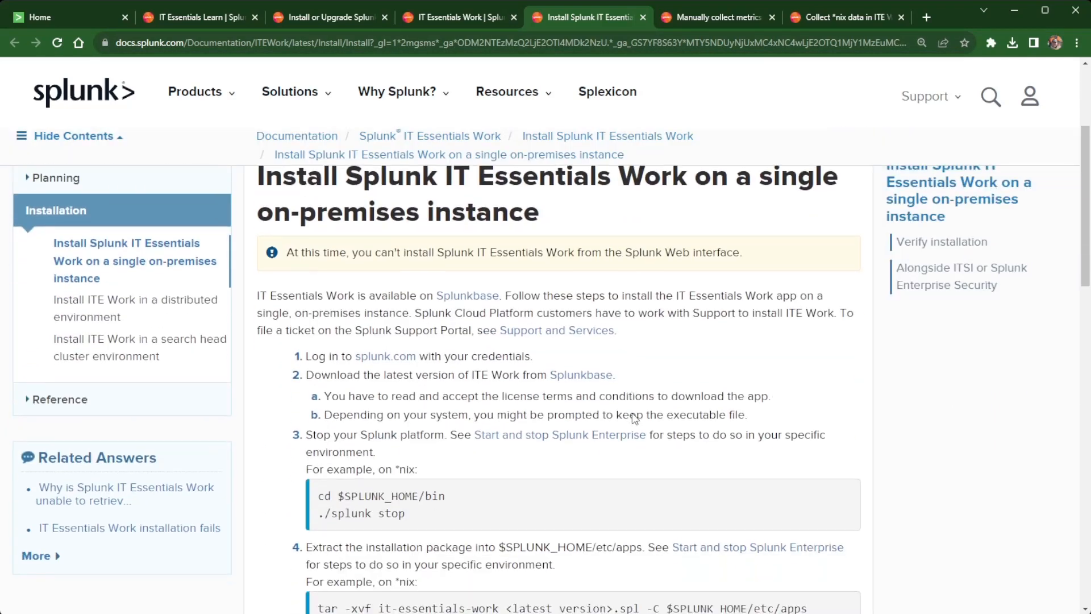
click(737, 18)
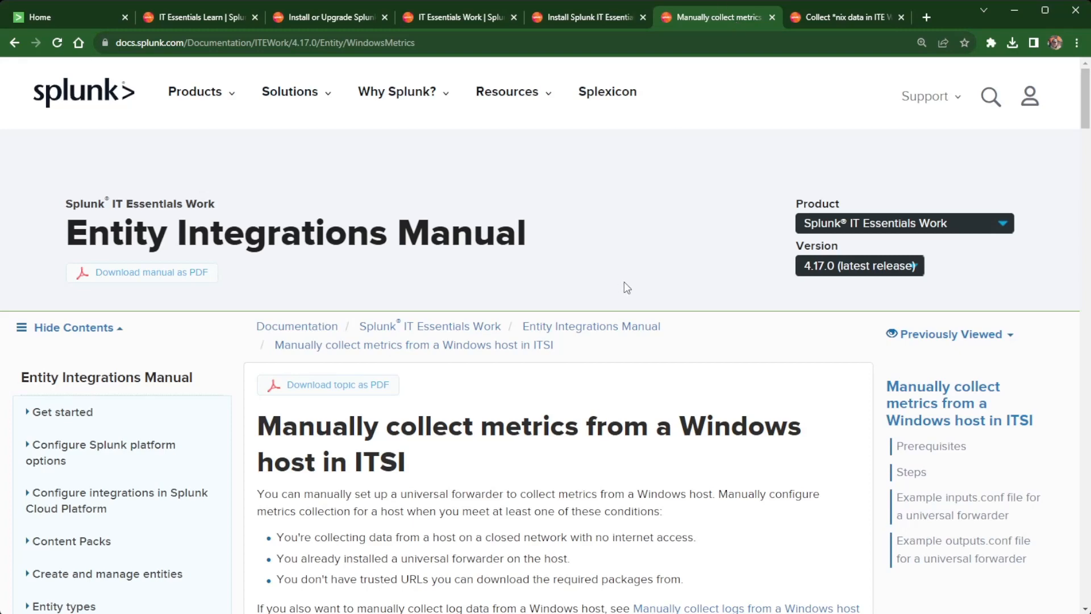
Glance over the Windows metrics article and the *nix data collection guide.
scroll(626, 284, down, 4)
scroll(625, 287, up, 2)
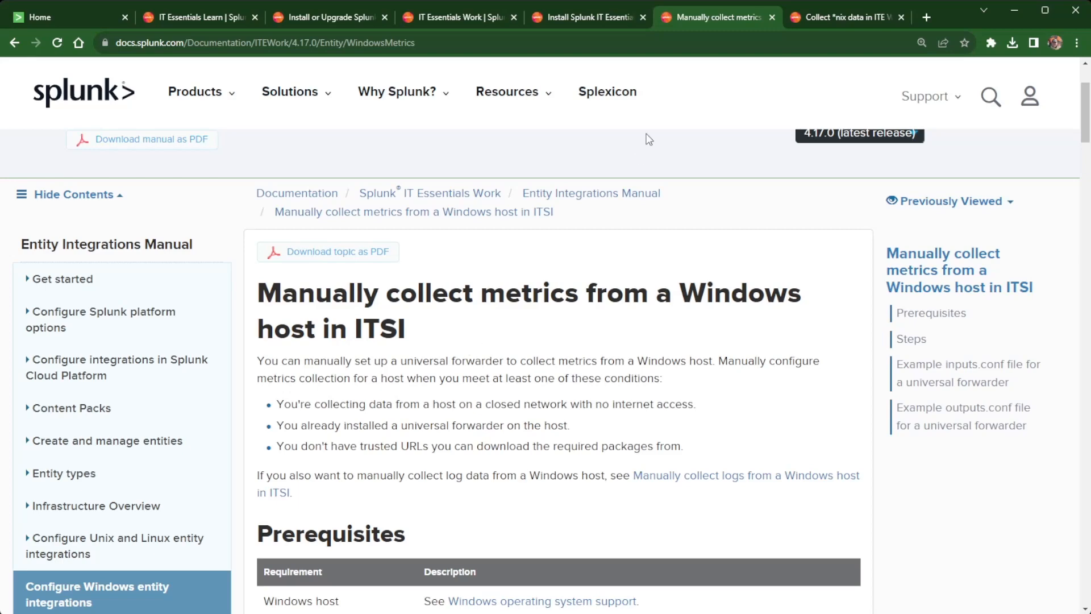
click(840, 17)
scroll(630, 398, down, 4)
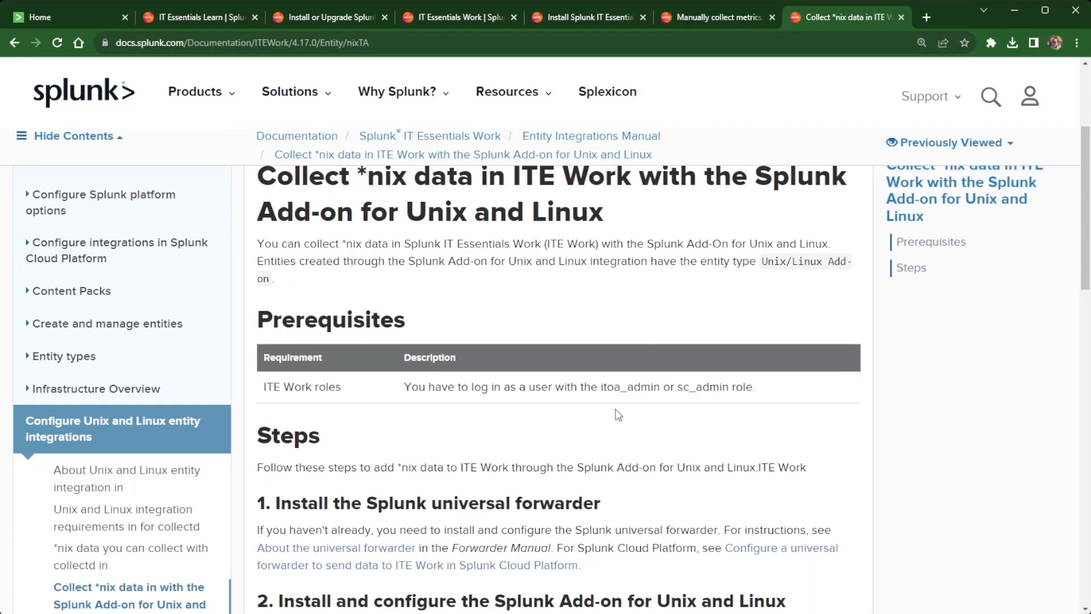
scroll(618, 413, up, 2)
Scroll the Windows metrics article to its example inputs.conf, then open the *nix guide.
click(728, 16)
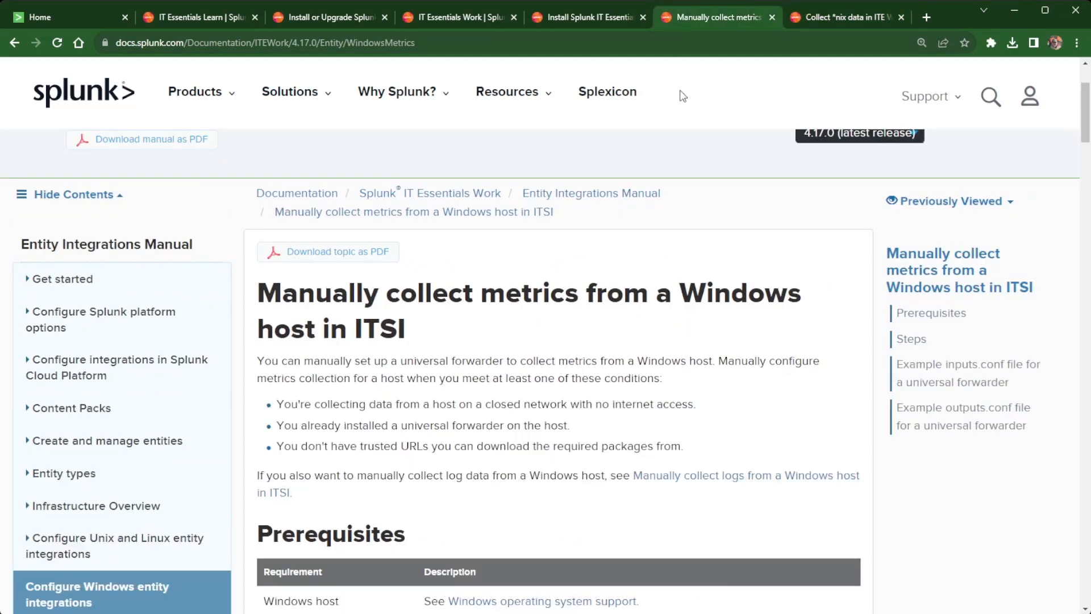
scroll(514, 392, down, 5)
scroll(506, 411, down, 10)
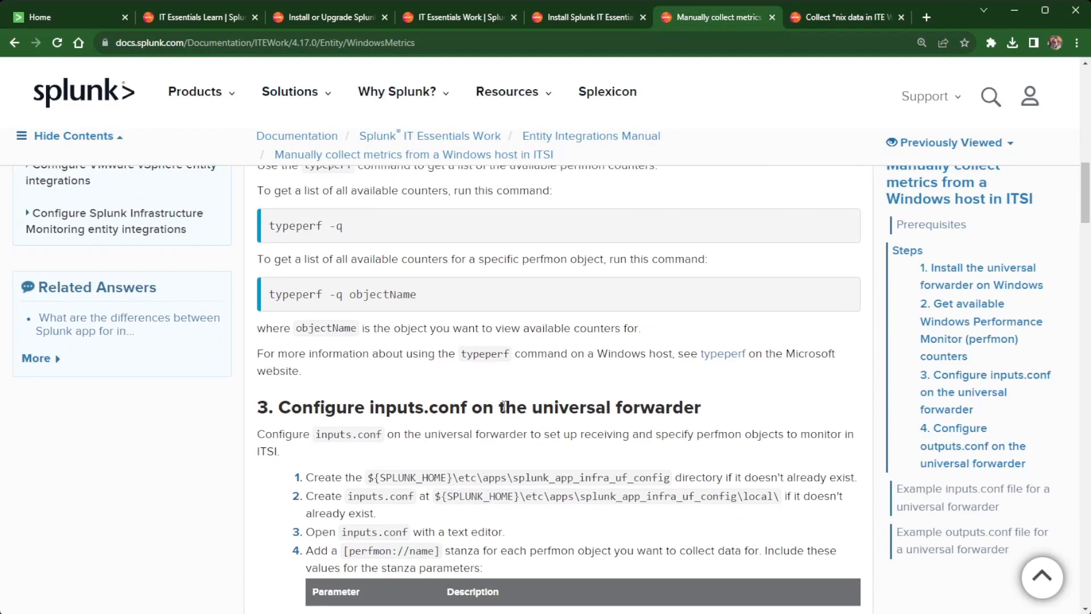
scroll(503, 405, down, 10)
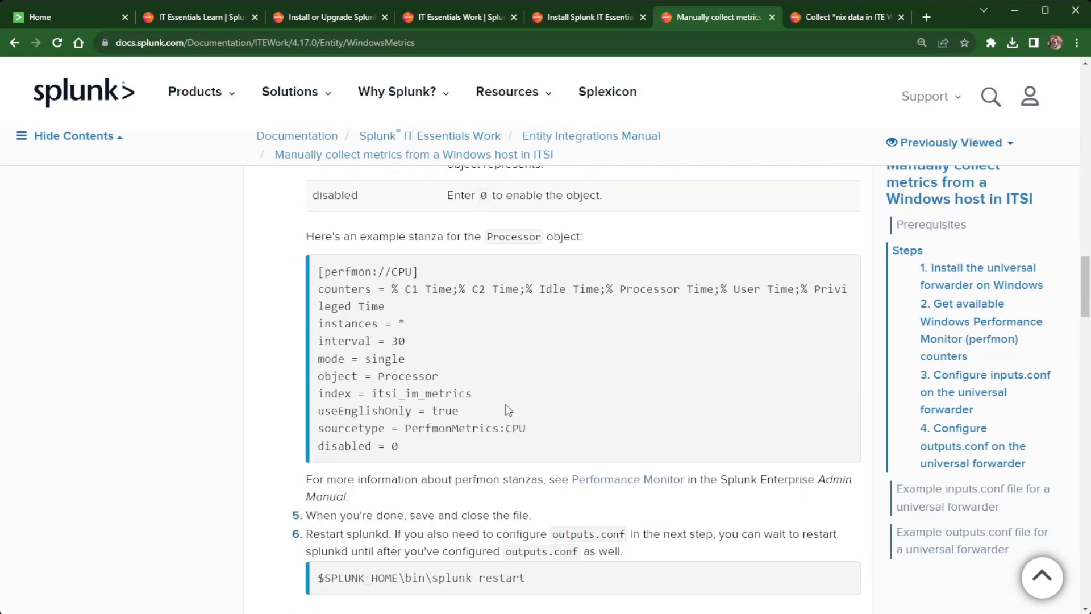
scroll(504, 404, down, 10)
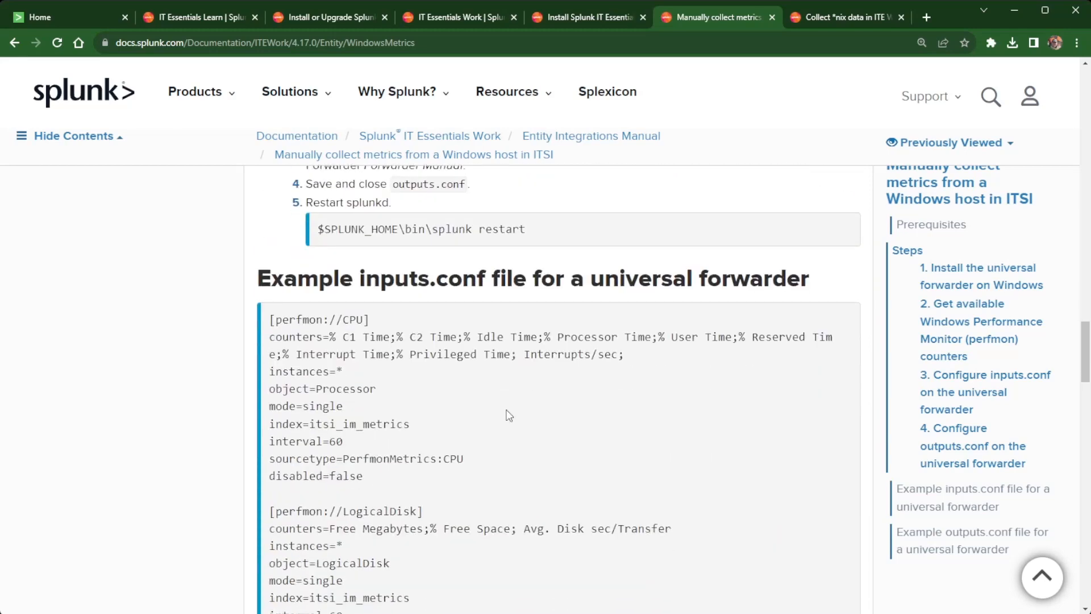
scroll(507, 410, down, 1)
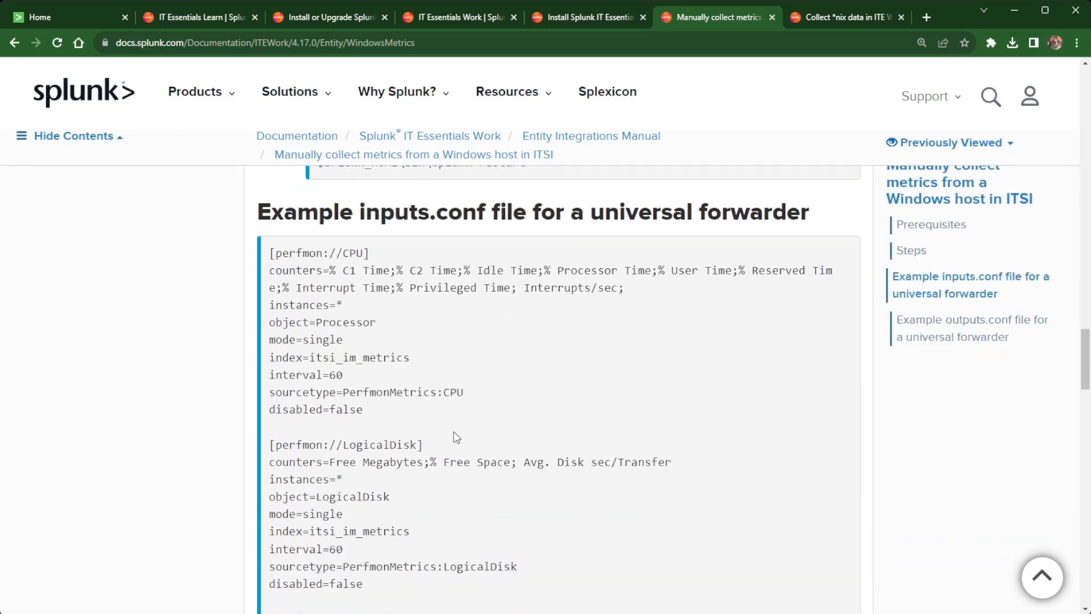
scroll(453, 432, down, 8)
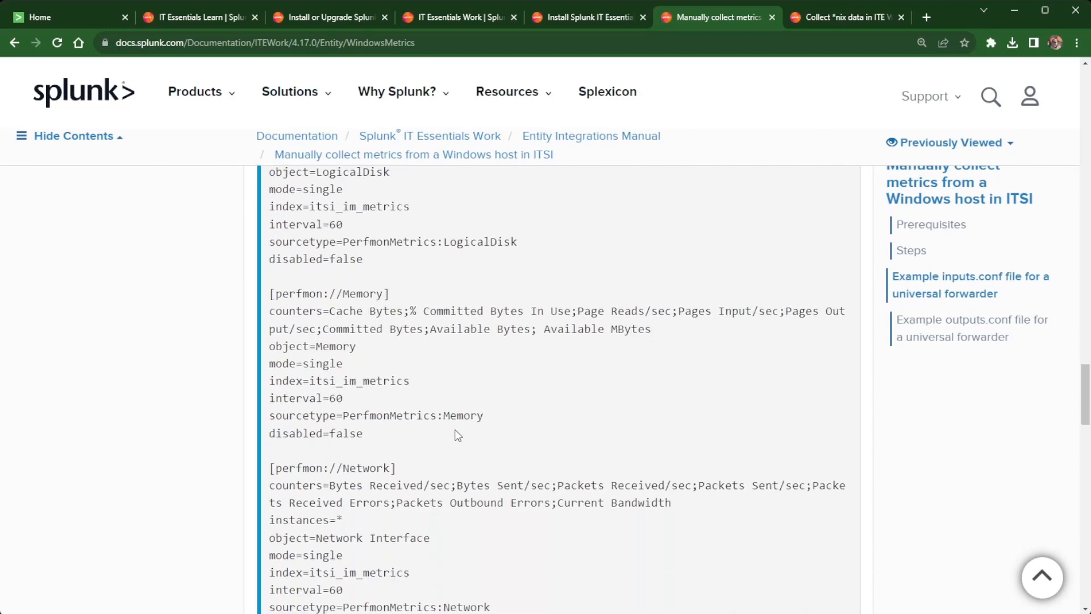
scroll(458, 435, down, 3)
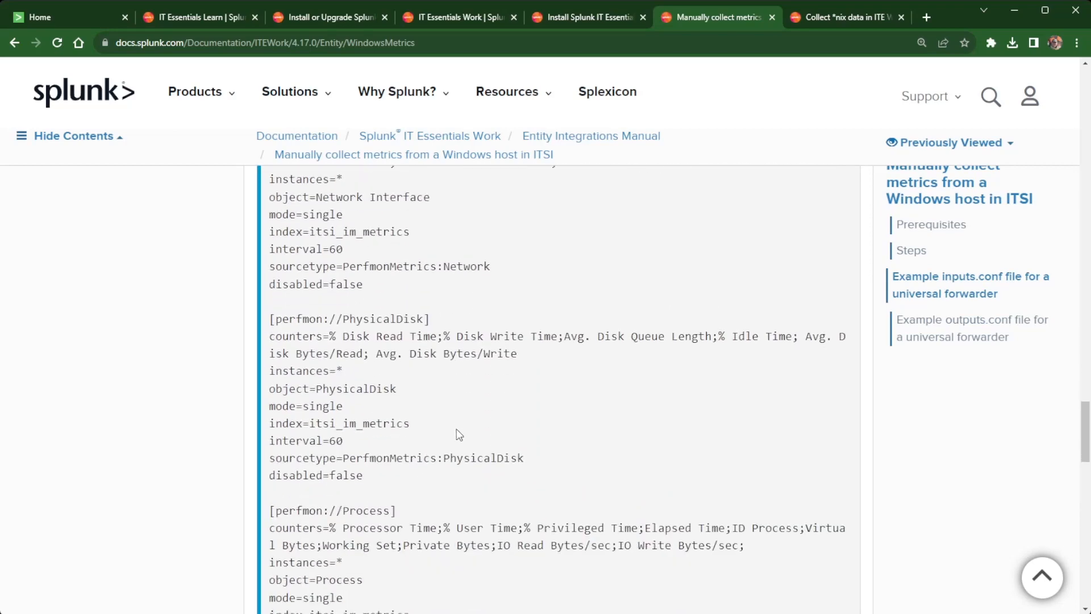
scroll(462, 437, up, 14)
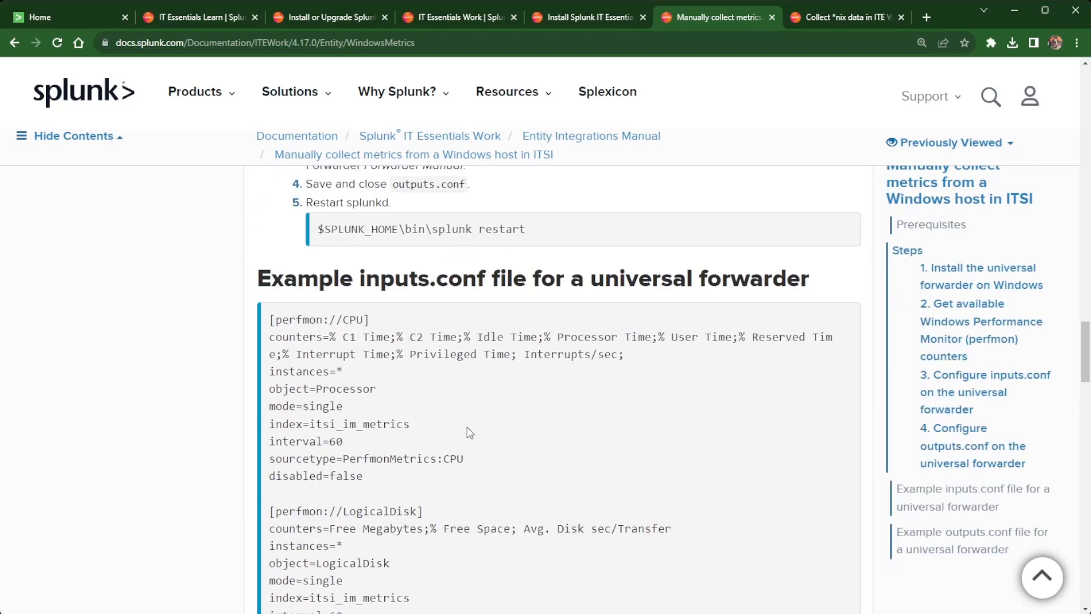
scroll(473, 424, up, 3)
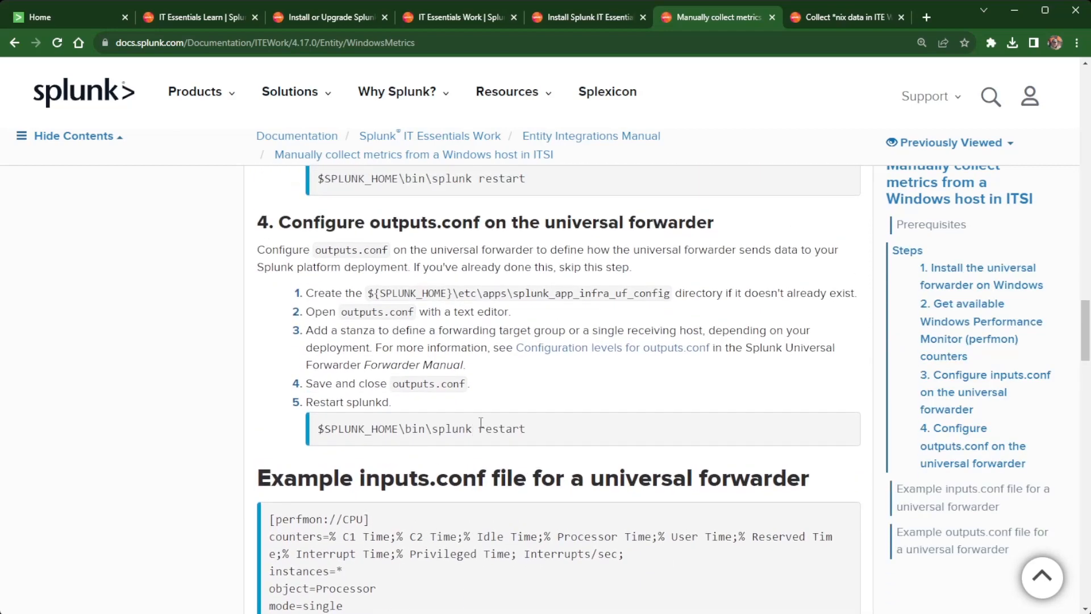
click(851, 17)
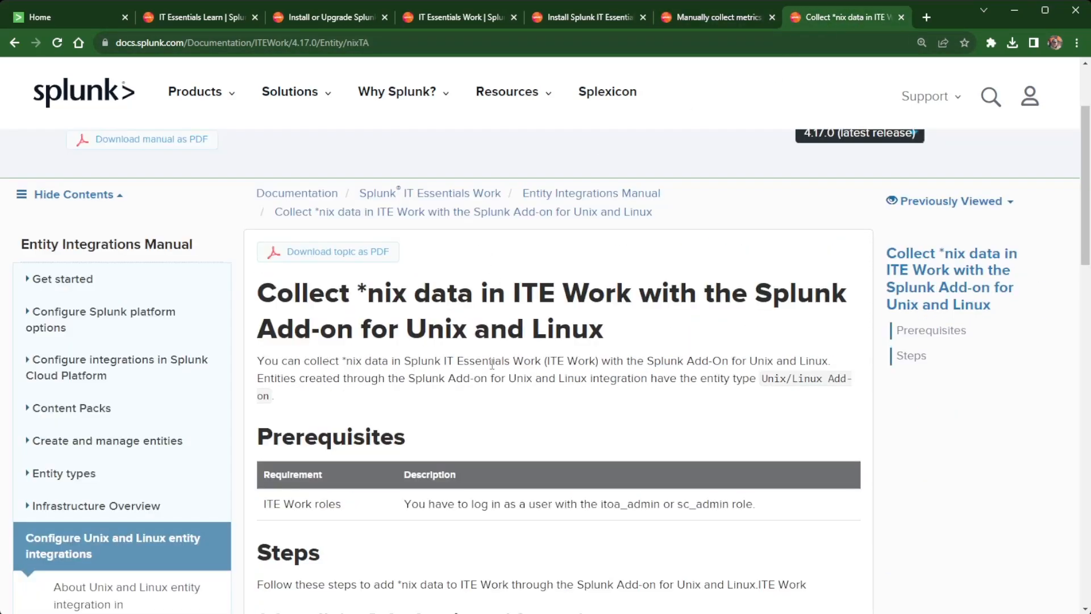
Skim the *nix topic's three setup steps and return to the Splunk Home launcher.
scroll(492, 365, down, 12)
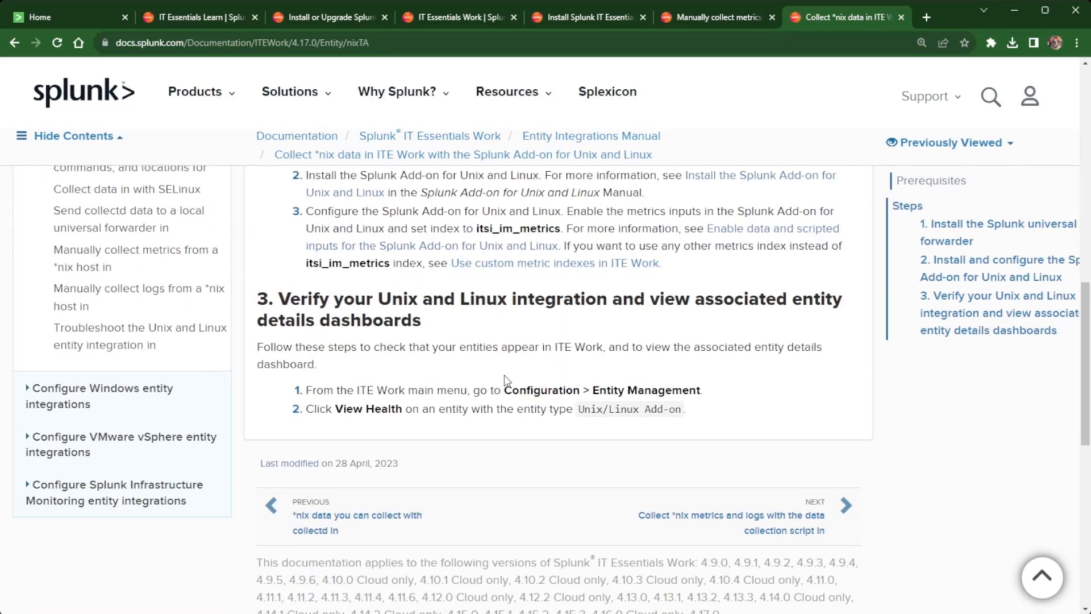
scroll(503, 374, up, 4)
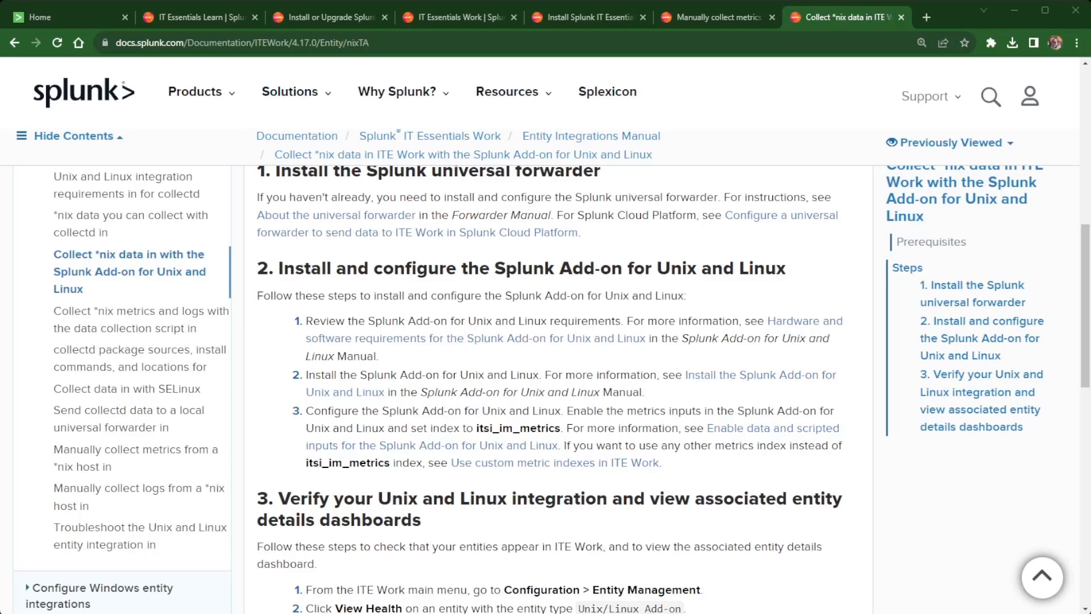
click(55, 17)
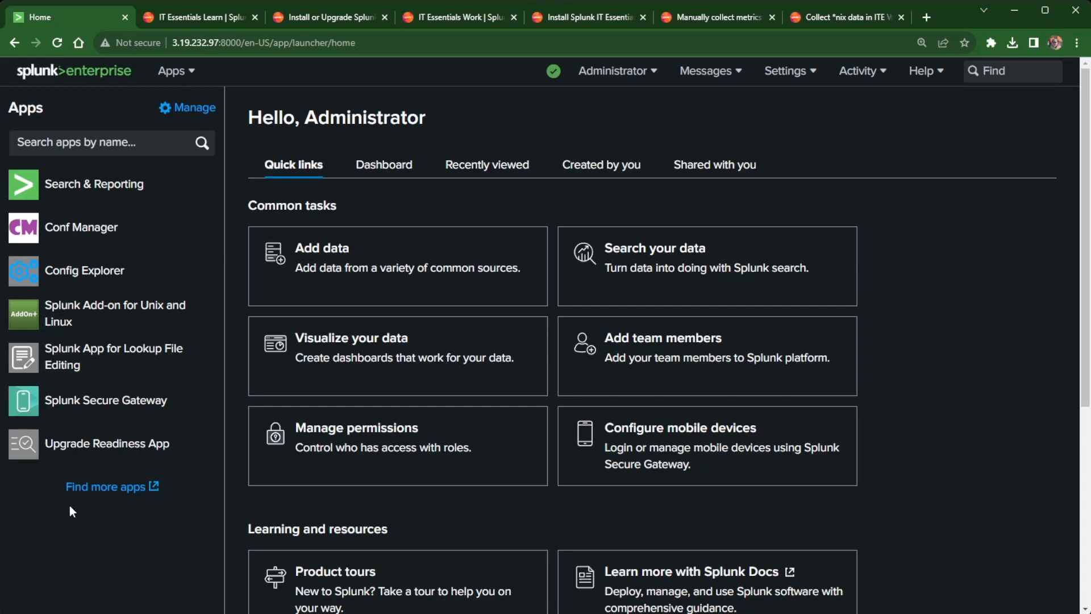
click(94, 487)
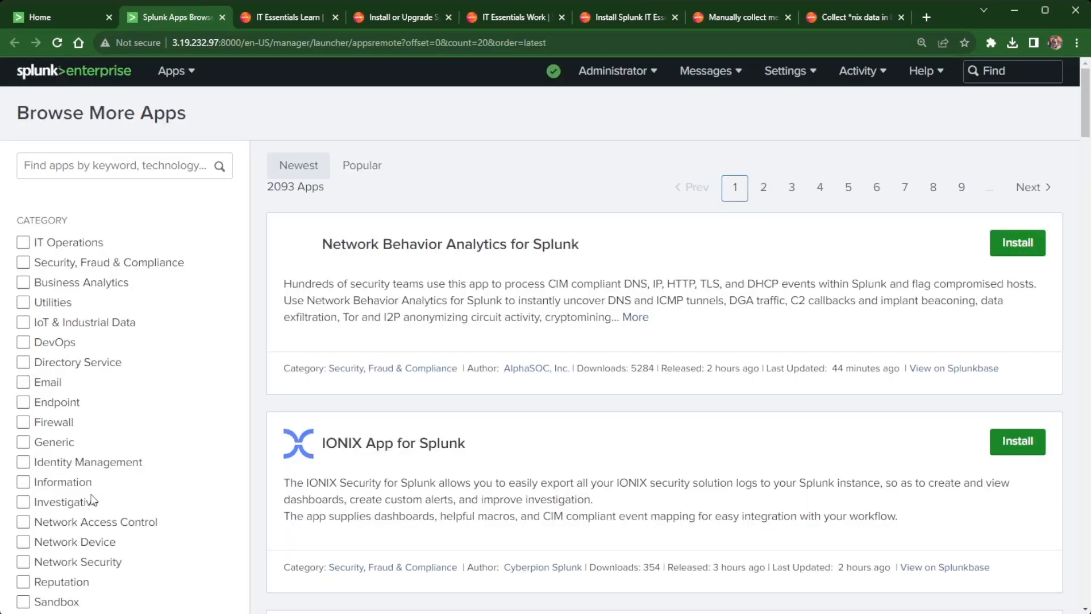
click(101, 168)
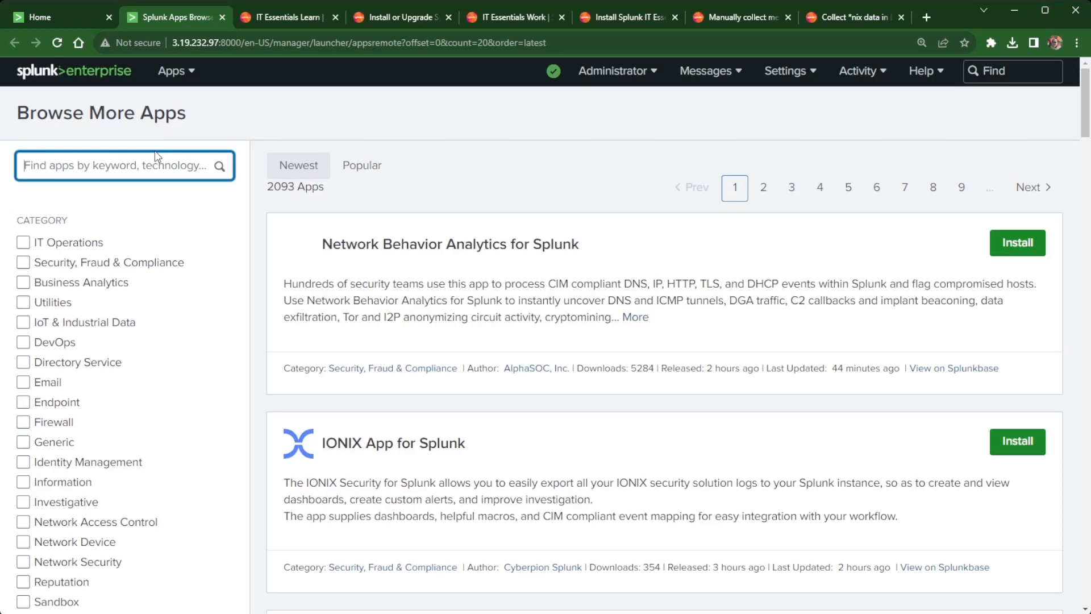
text(Learn)
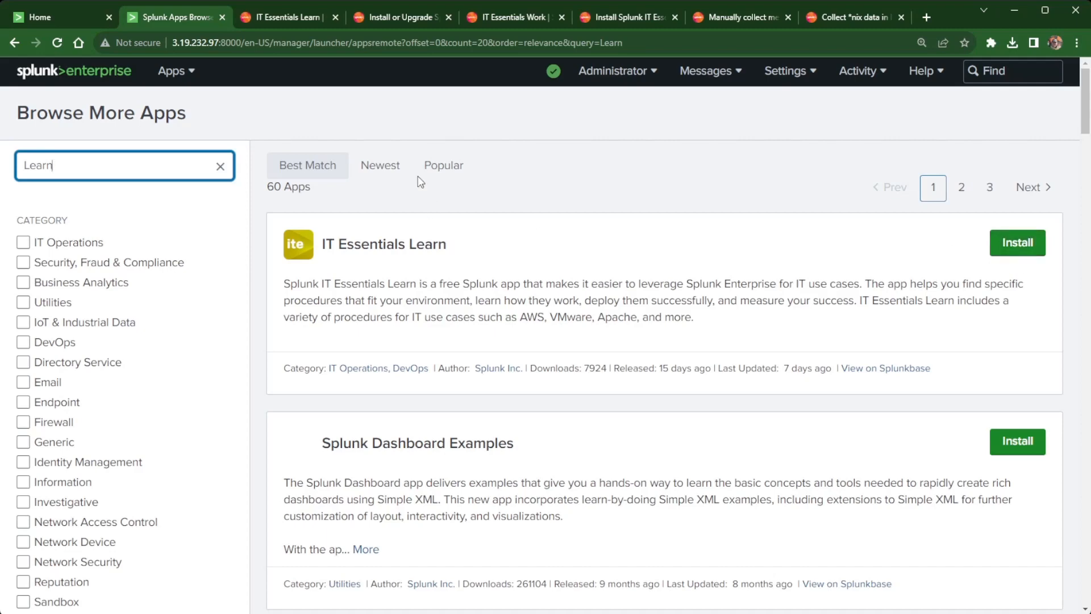
double_click(70, 166)
click(220, 167)
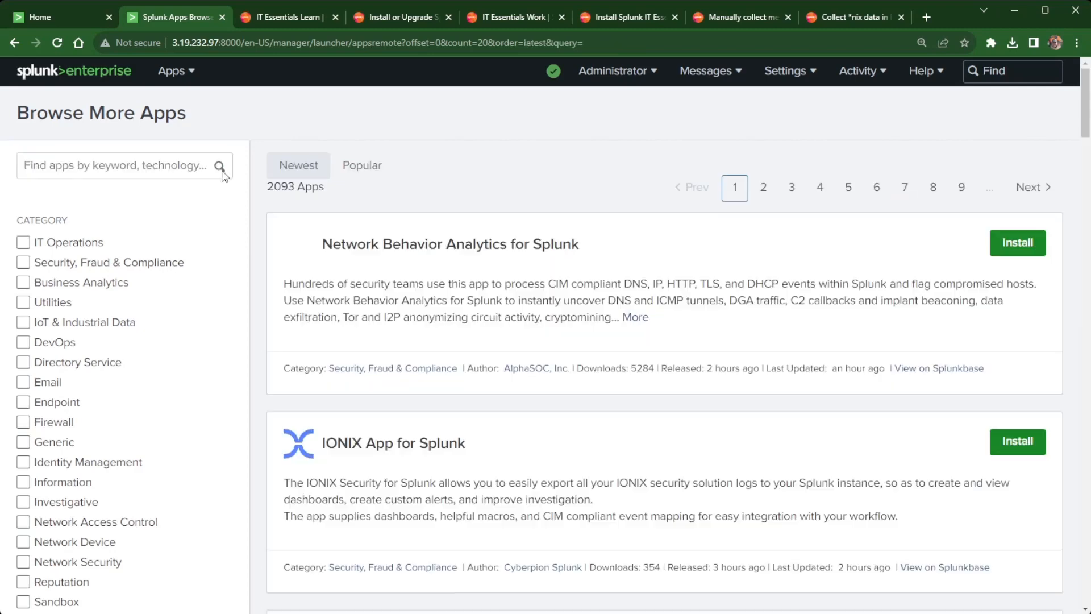
click(397, 18)
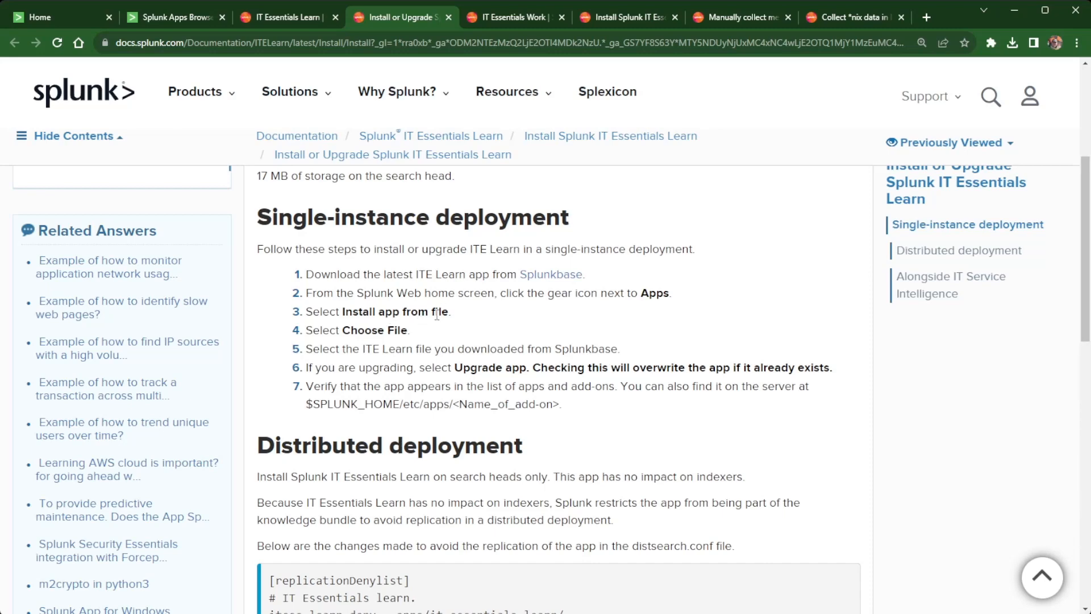
click(192, 15)
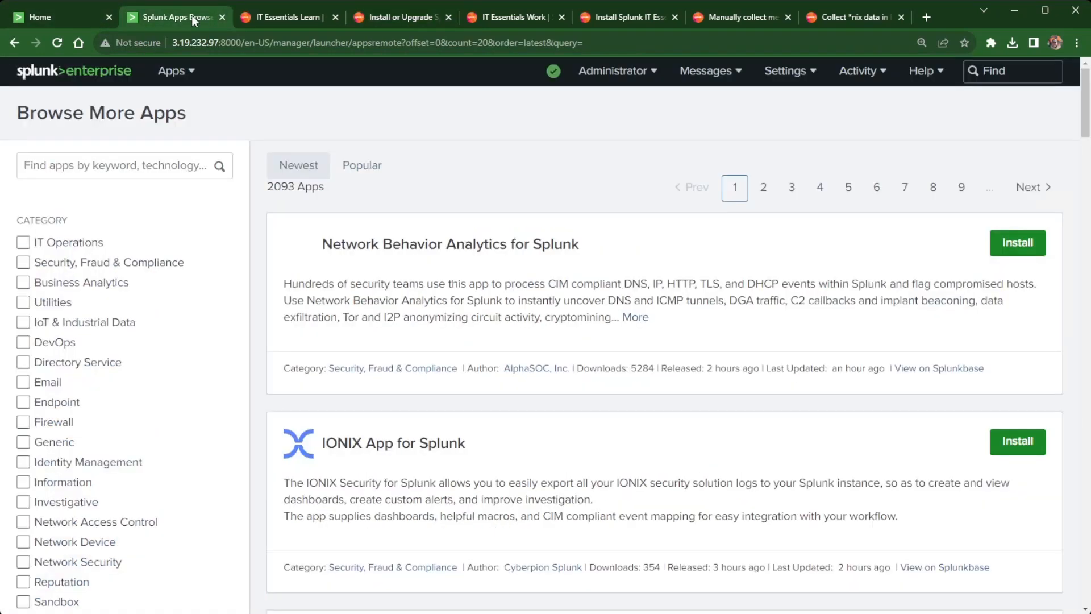
click(223, 16)
click(73, 18)
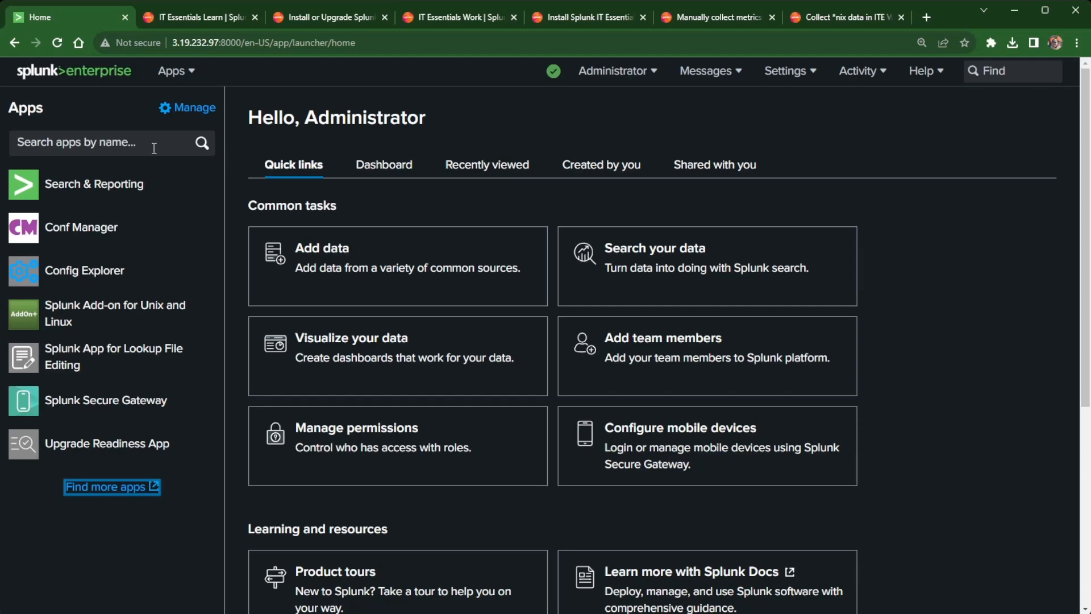
Install it-essentials-learn_115.tgz from the Apps page using Install app from file.
click(181, 108)
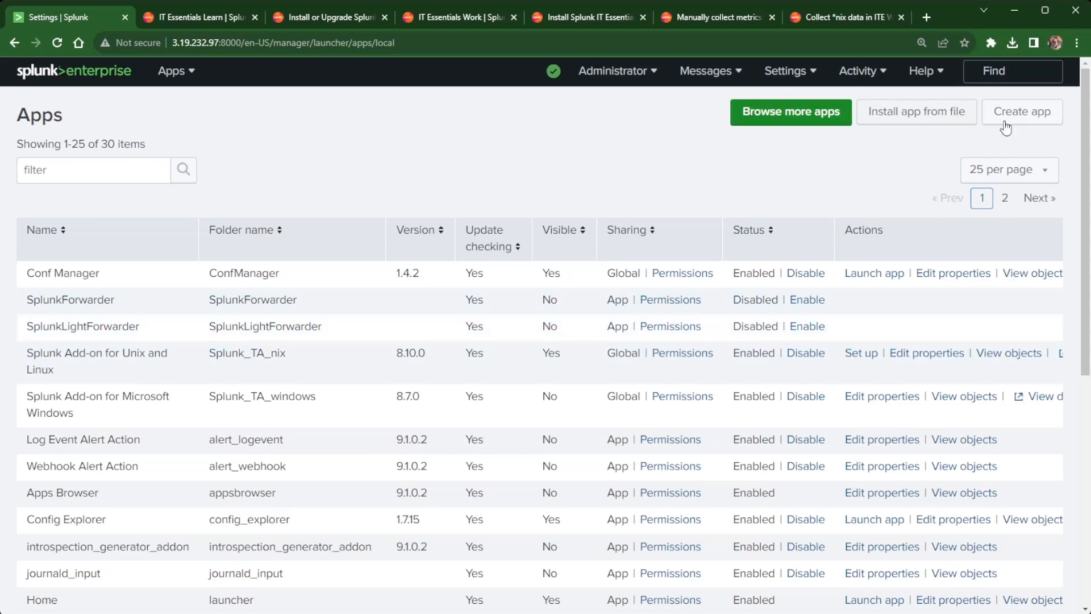
click(945, 118)
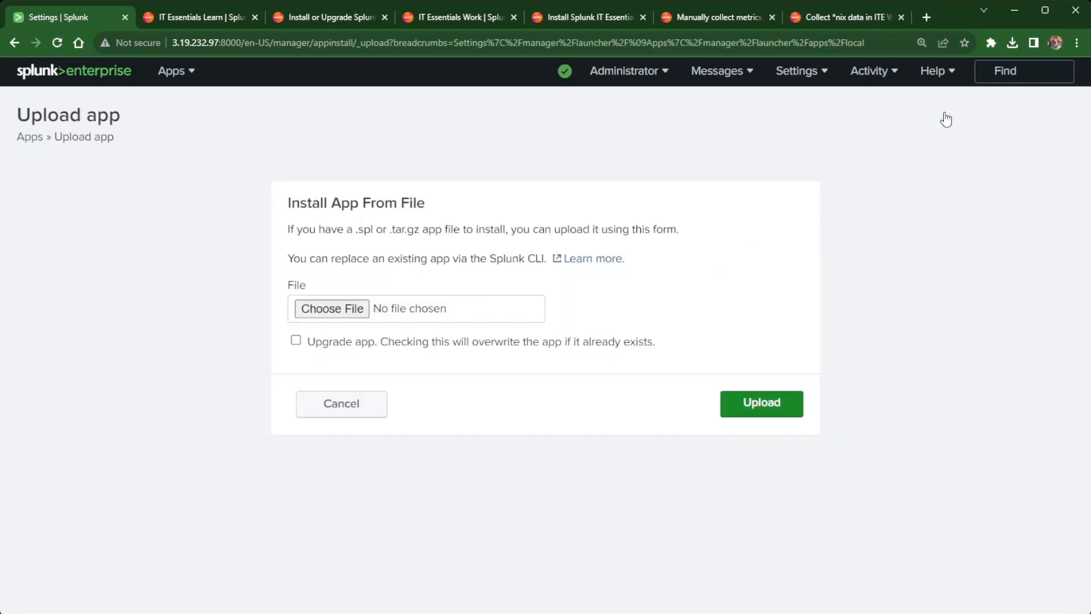
click(344, 310)
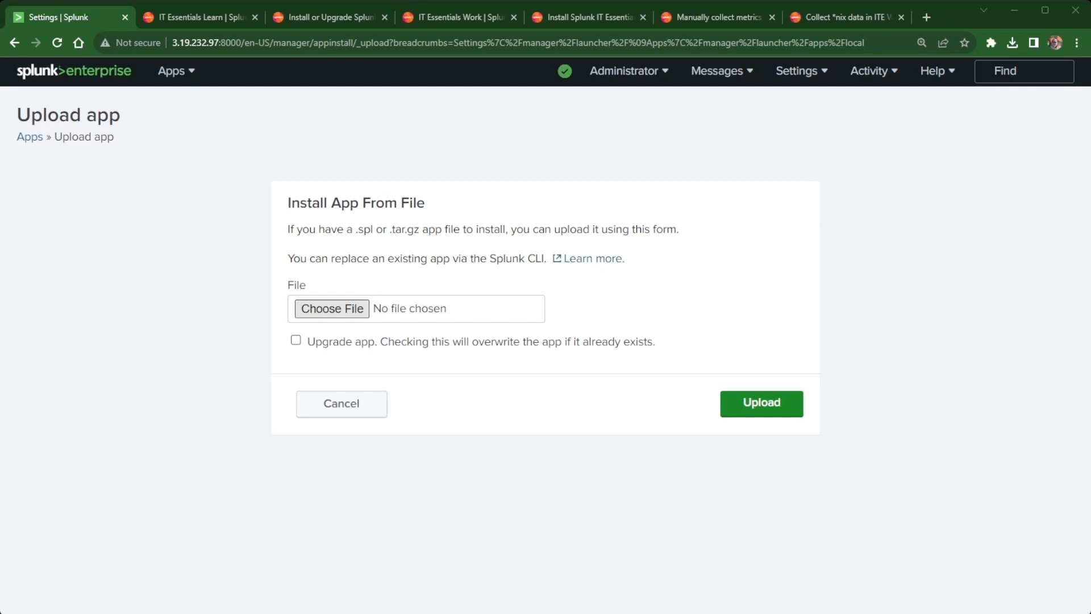
double_click(170, 276)
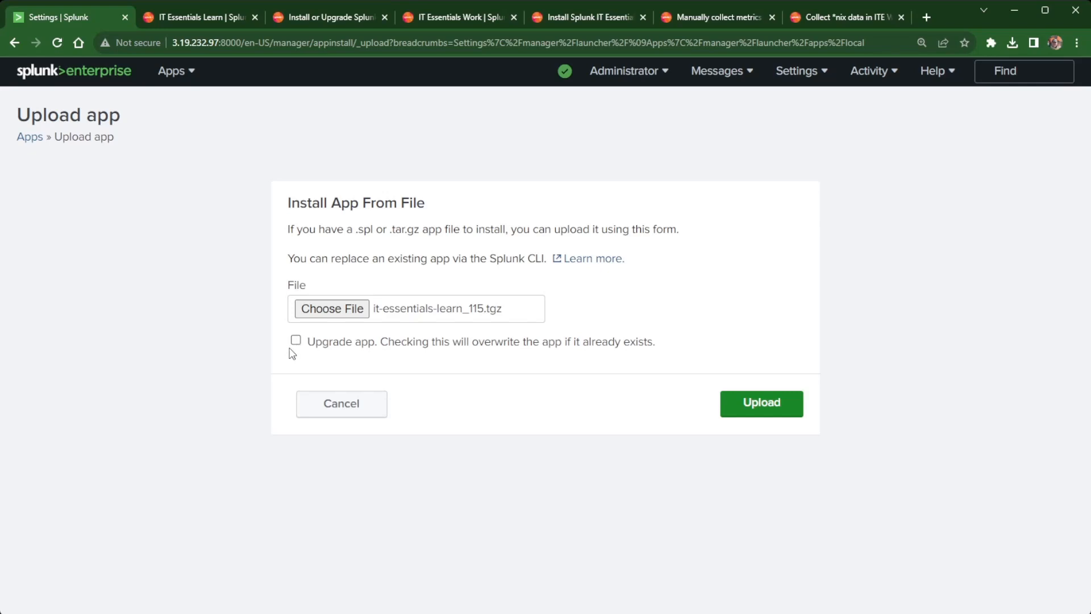
click(754, 410)
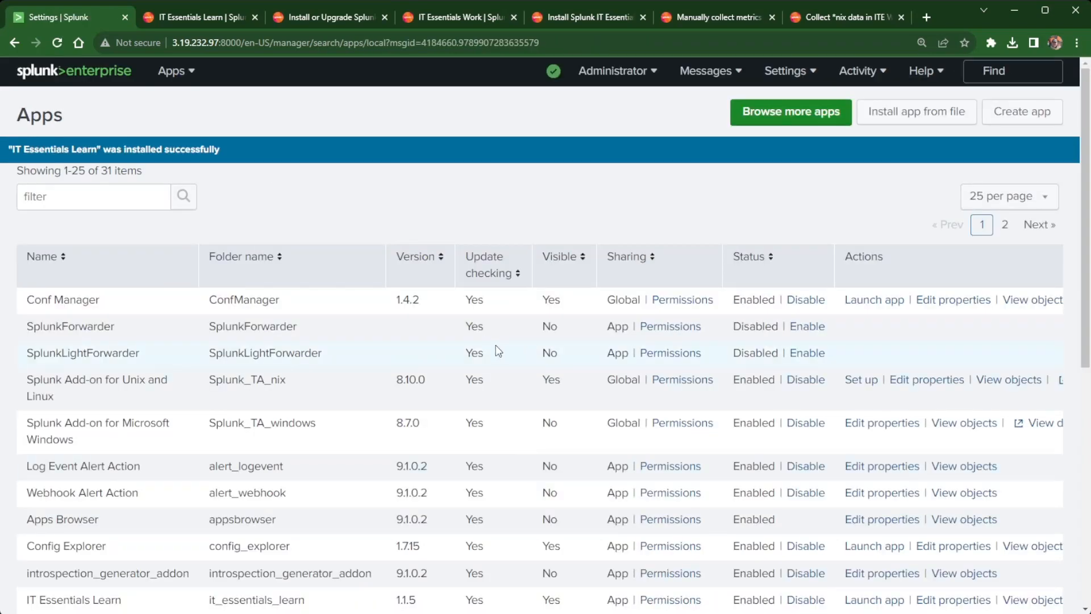
Launch IT Essentials Learn from Splunk Home and browse its 37 Server and OS procedures.
click(78, 80)
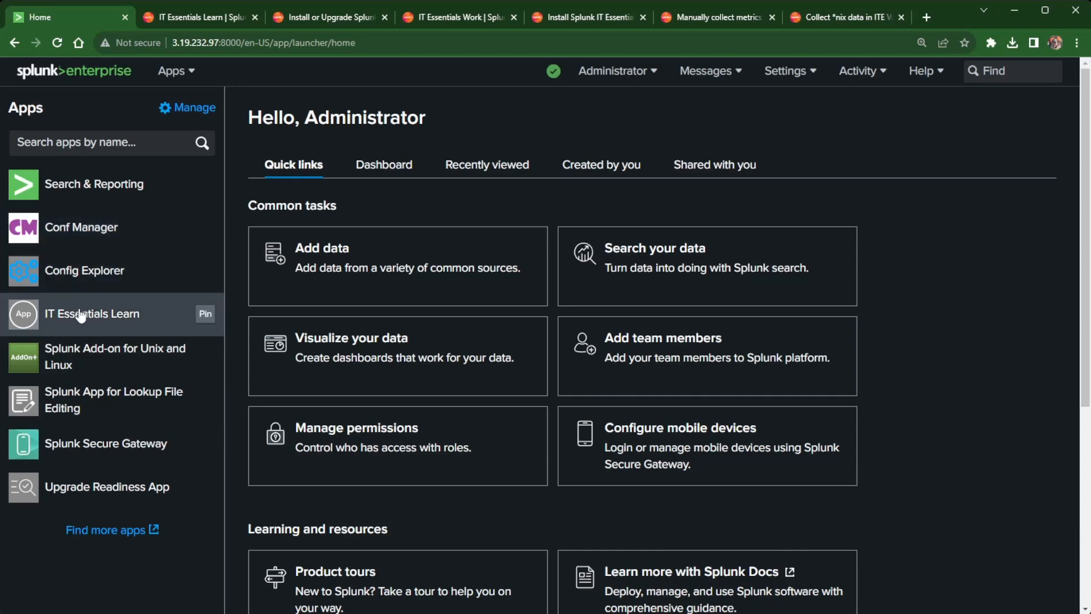
click(81, 315)
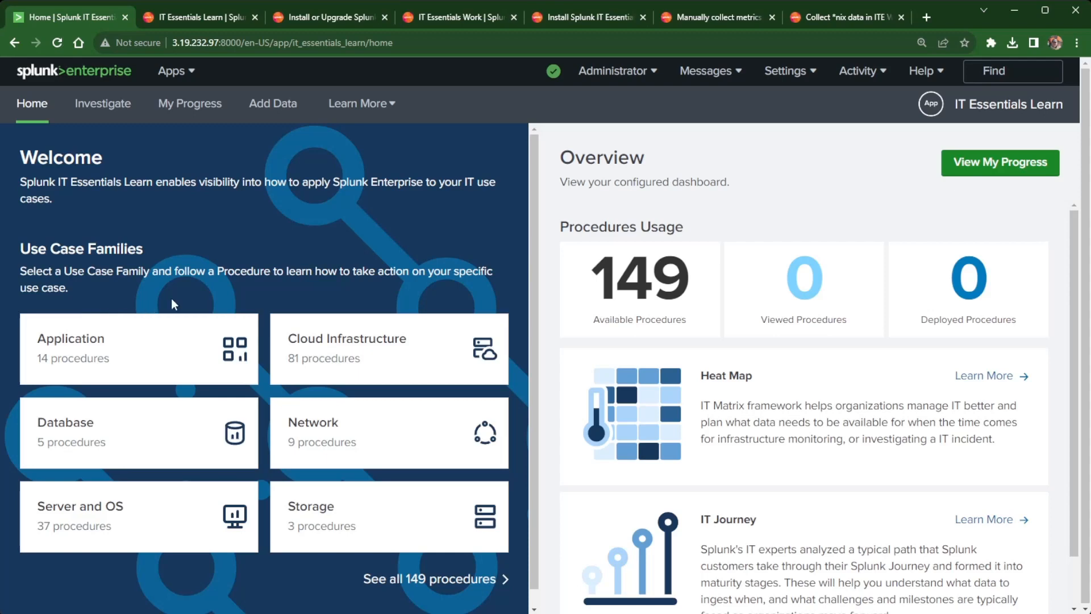
scroll(102, 527, down, 1)
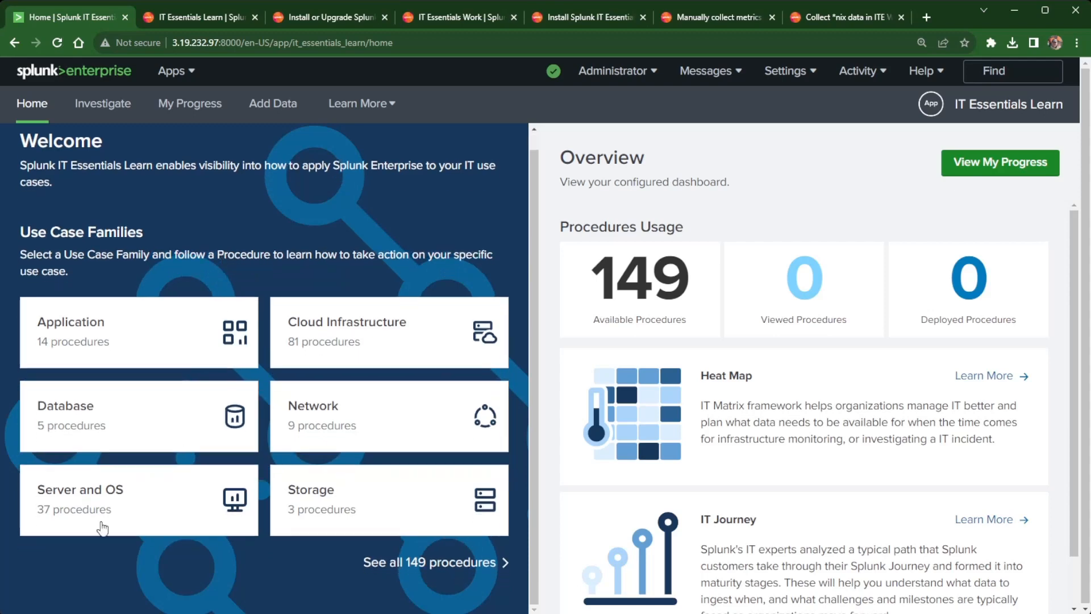
click(88, 496)
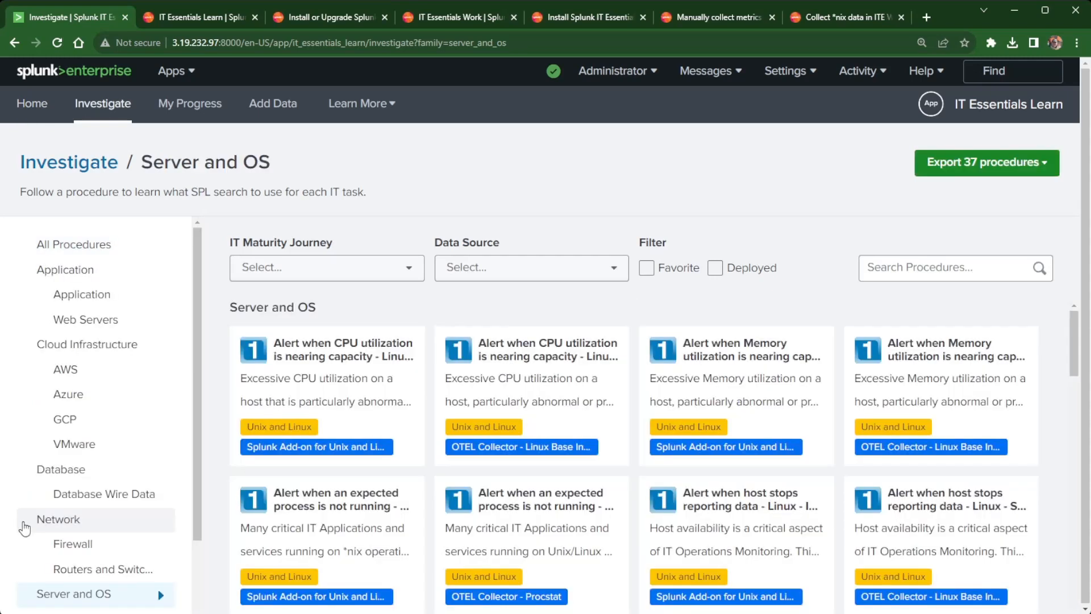
scroll(172, 444, down, 2)
scroll(166, 450, up, 3)
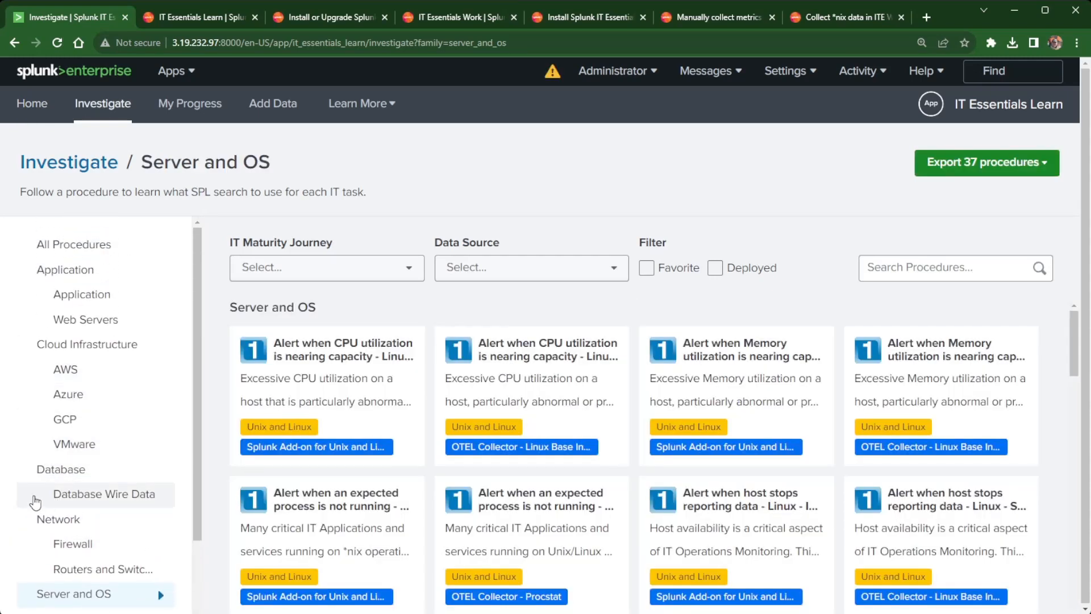
Filter to Unix and Linux and inspect the IT Maturity Journey and Data Source filter options.
scroll(111, 477, down, 3)
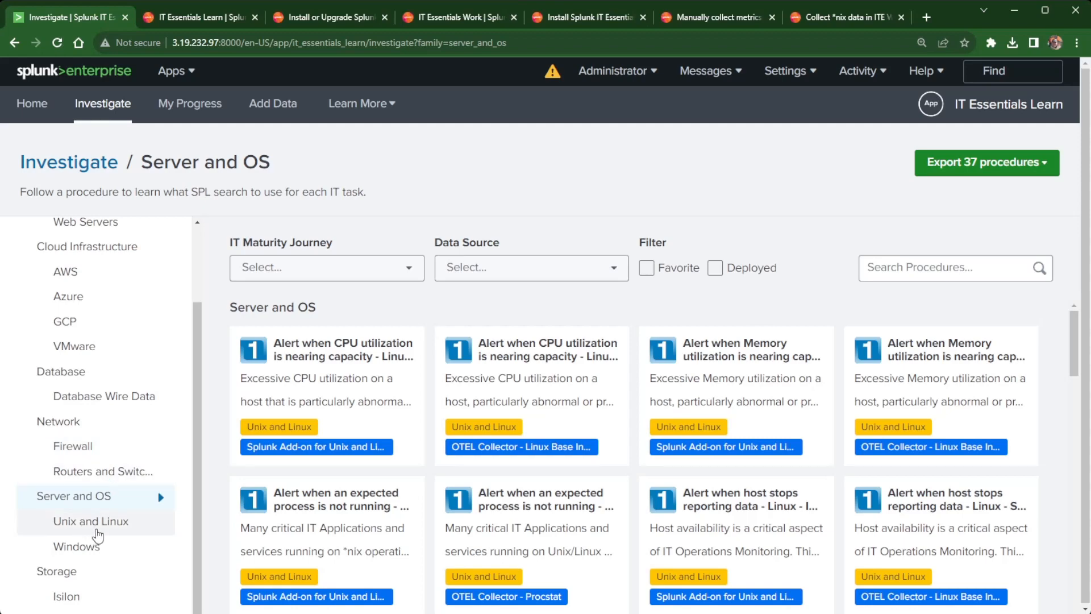
click(98, 521)
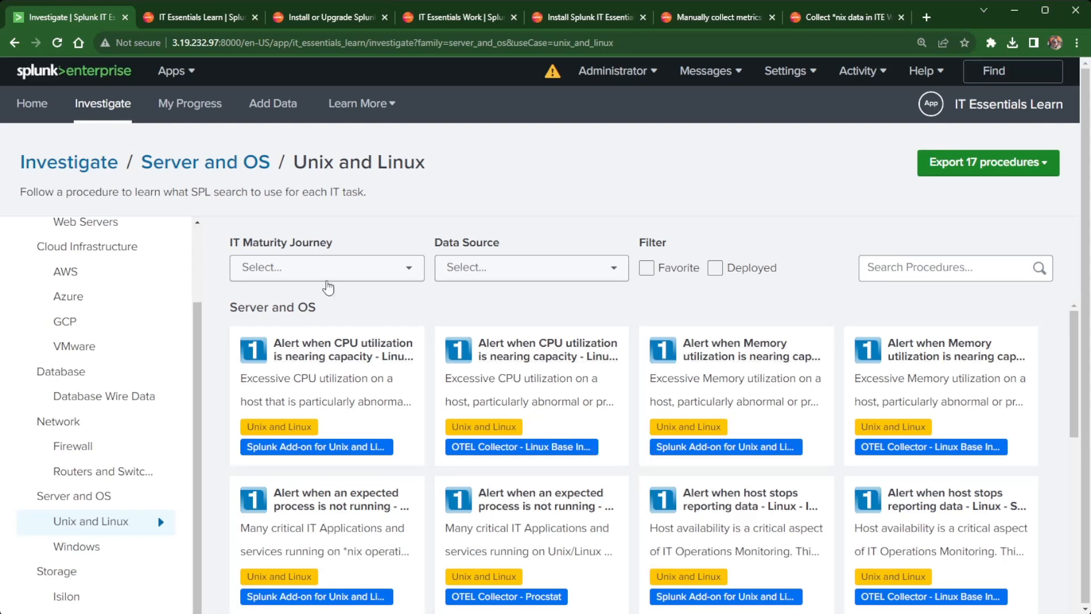
click(335, 266)
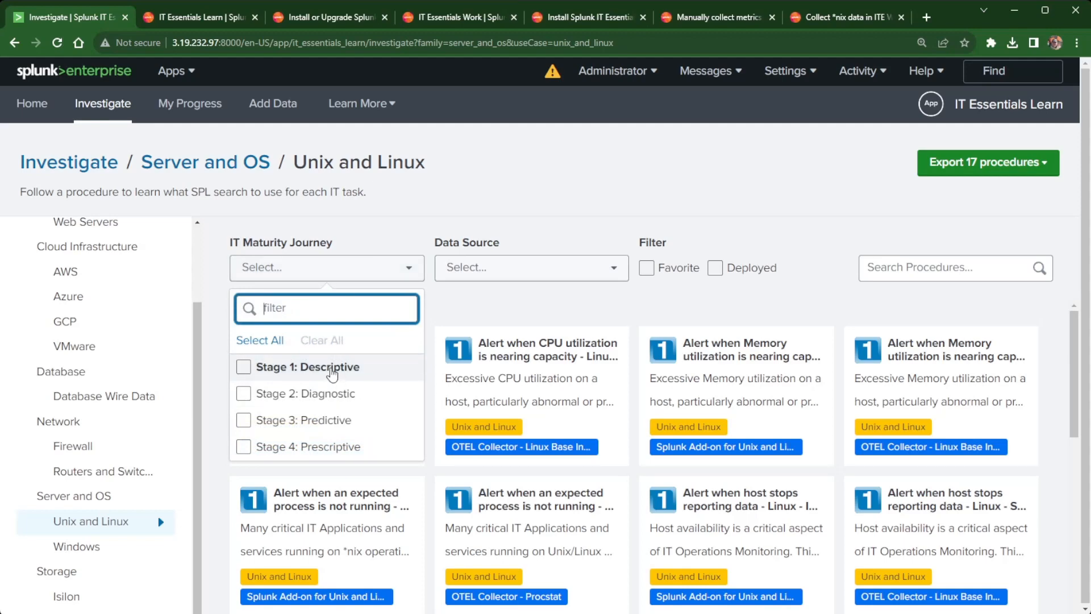
click(571, 221)
click(538, 284)
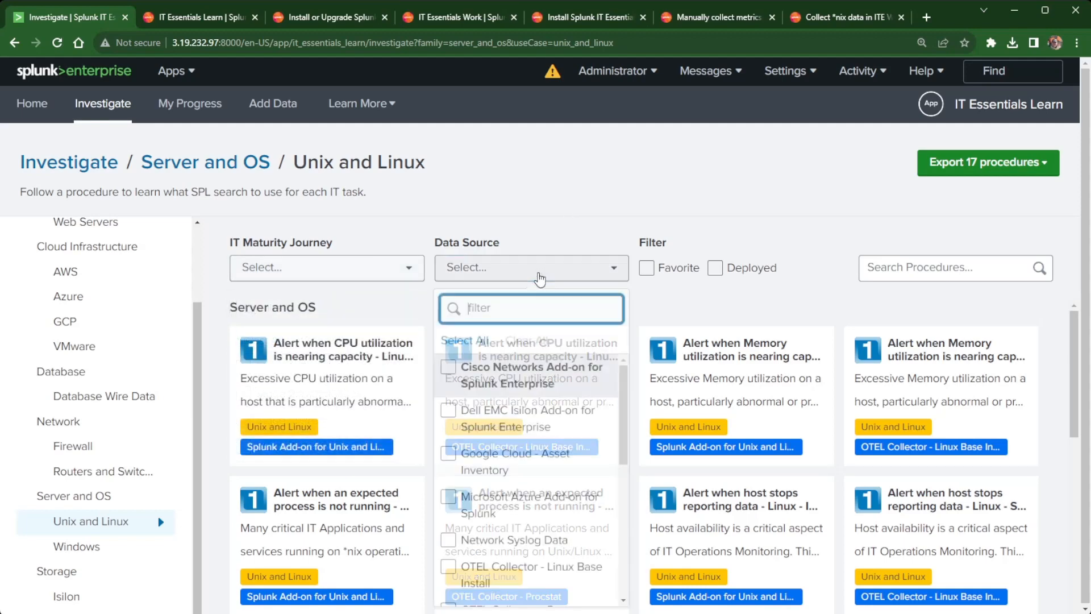
scroll(499, 375, down, 8)
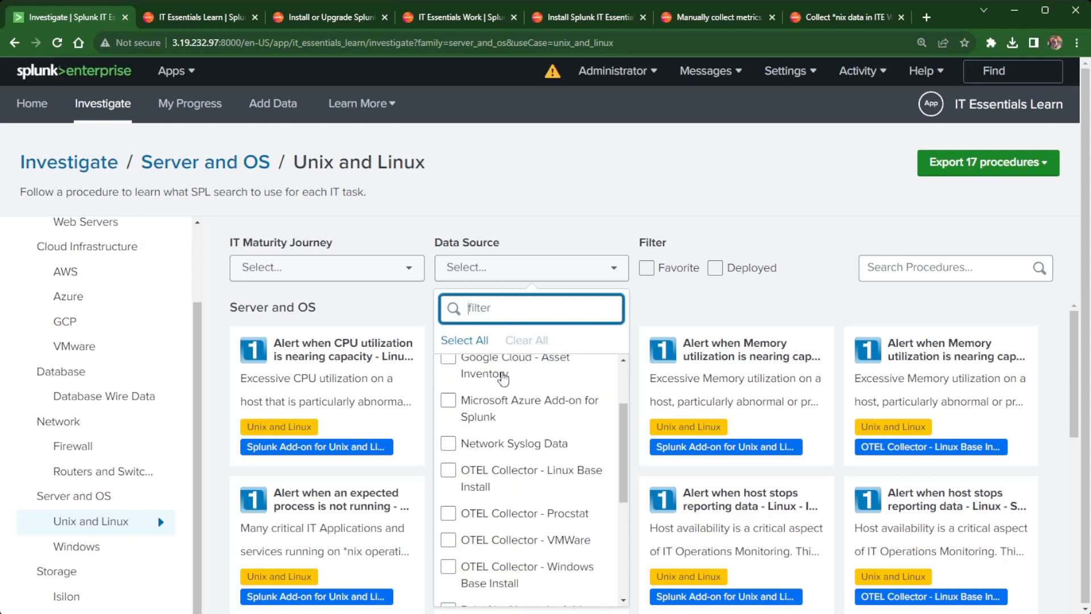
scroll(504, 378, up, 7)
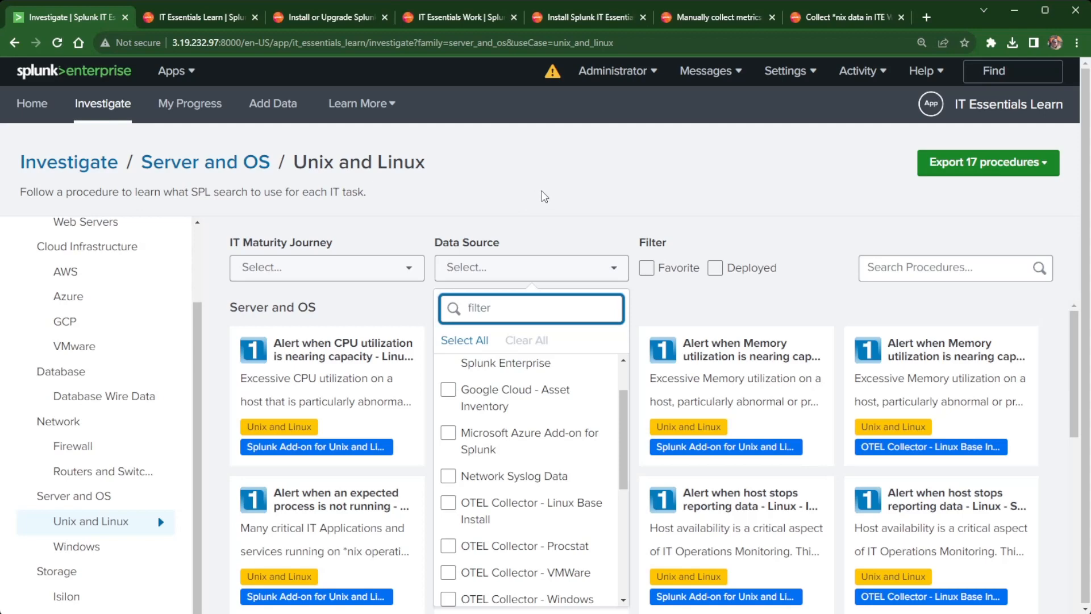
click(545, 196)
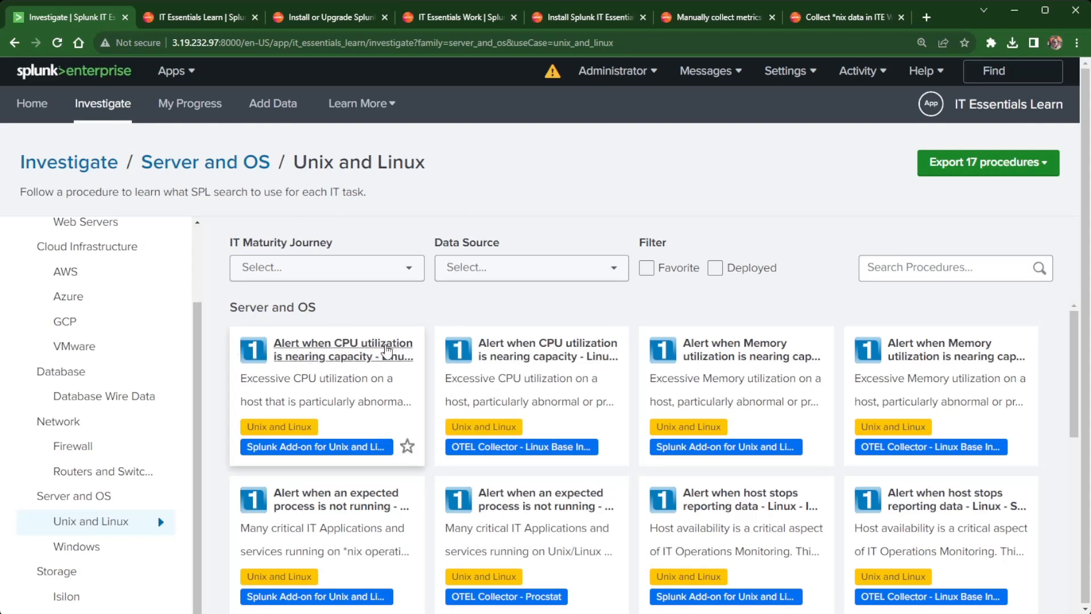
Open 'Alert when CPU utilization is nearing capacity' and run its demo SPL search.
click(386, 351)
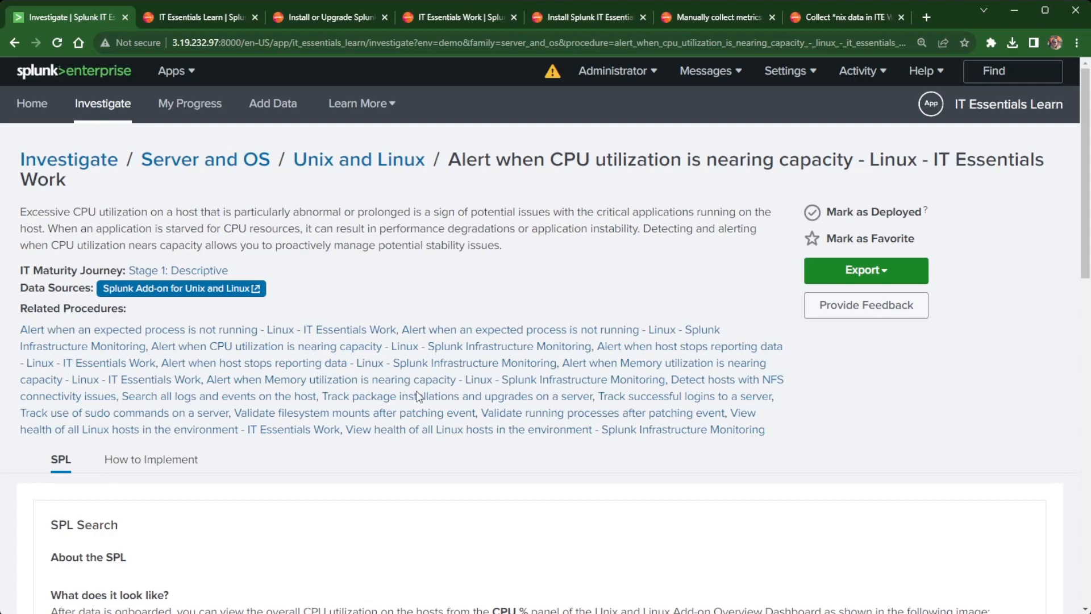
scroll(391, 420, down, 10)
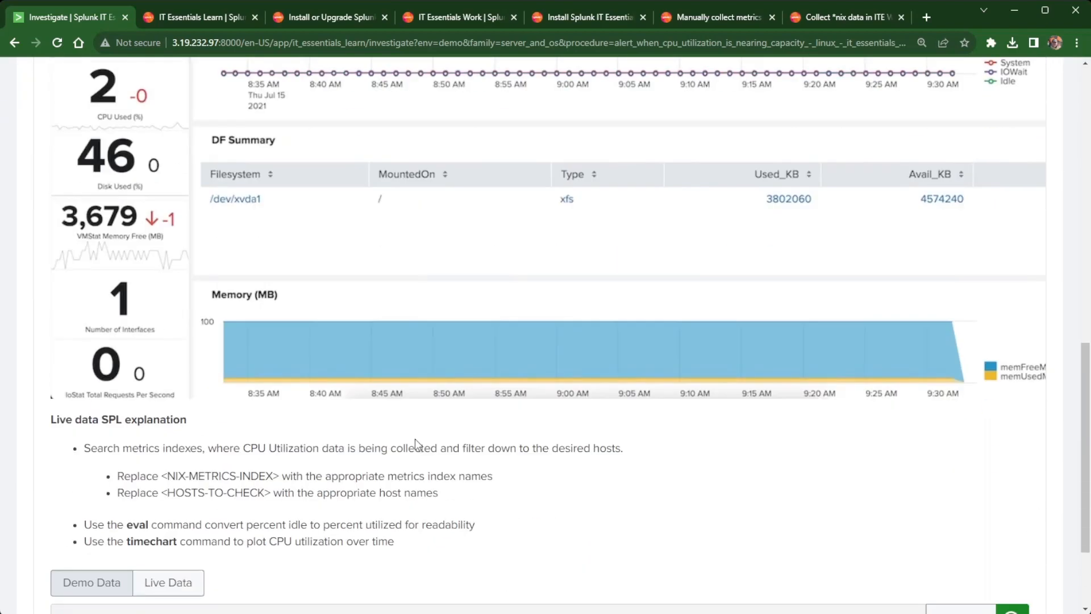
scroll(415, 441, down, 2)
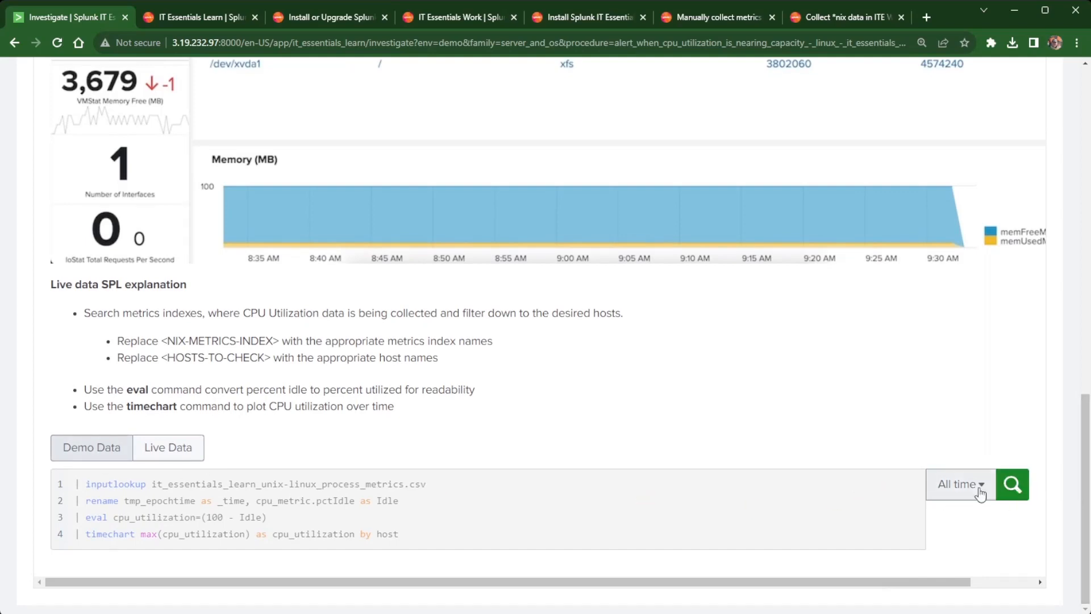
click(1016, 497)
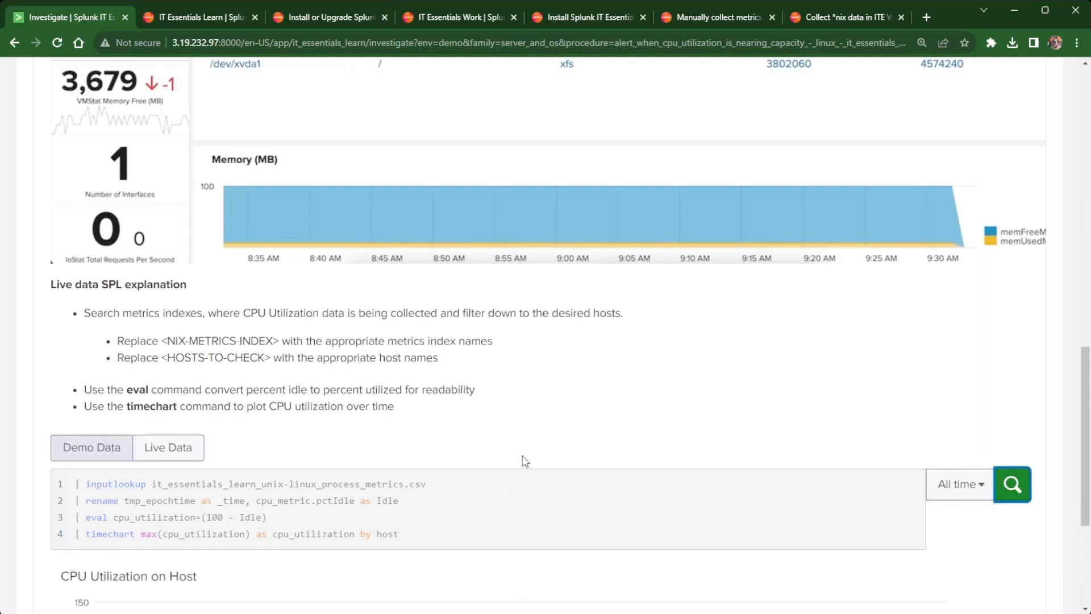
scroll(521, 458, down, 4)
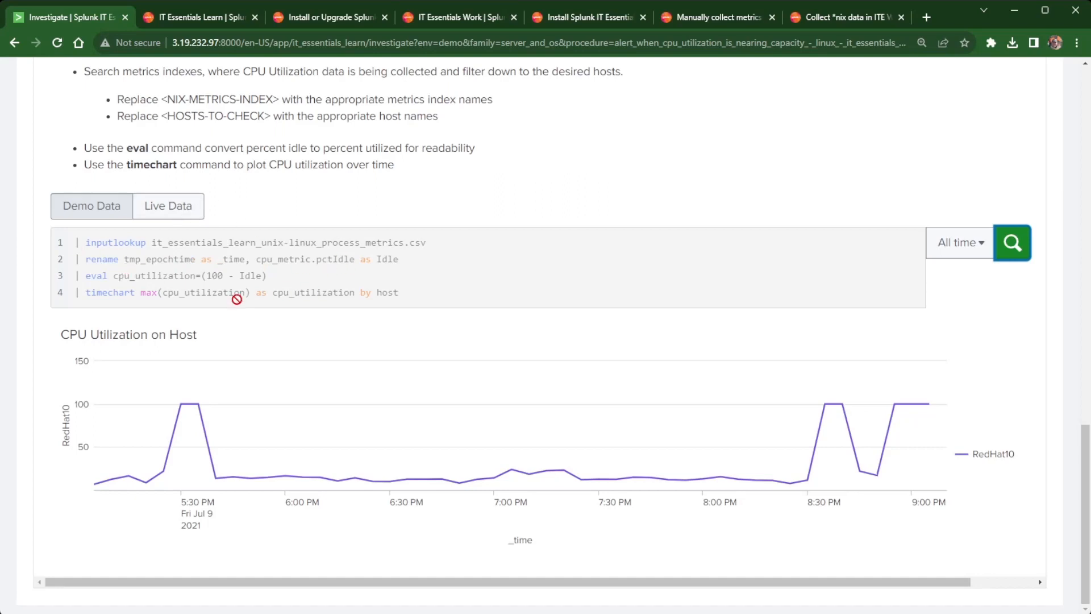
Show the Live Data mstats search and select its three SPL lines.
click(169, 219)
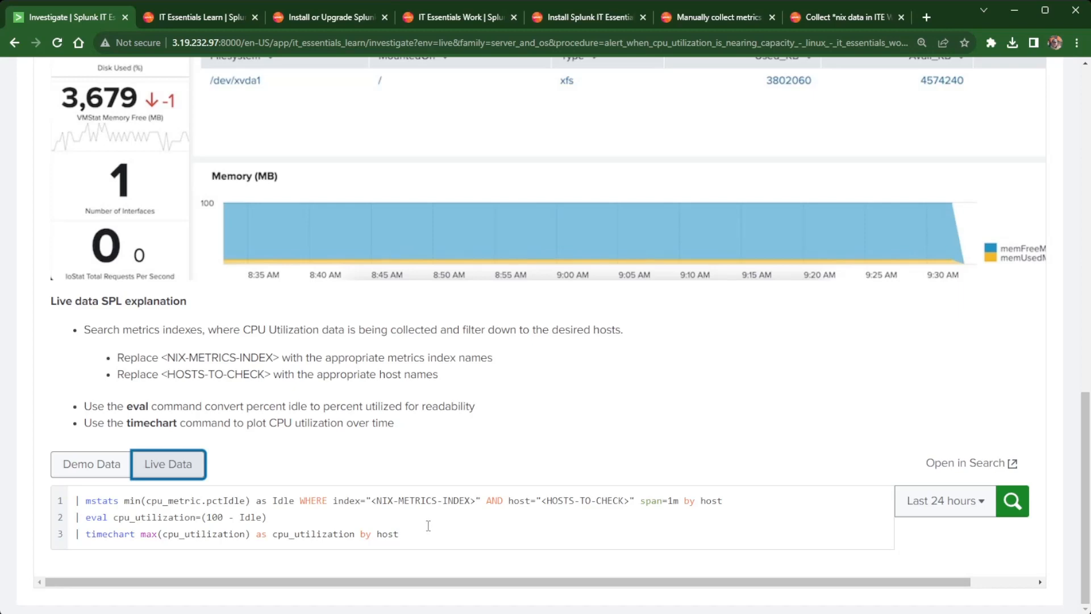
click(413, 537)
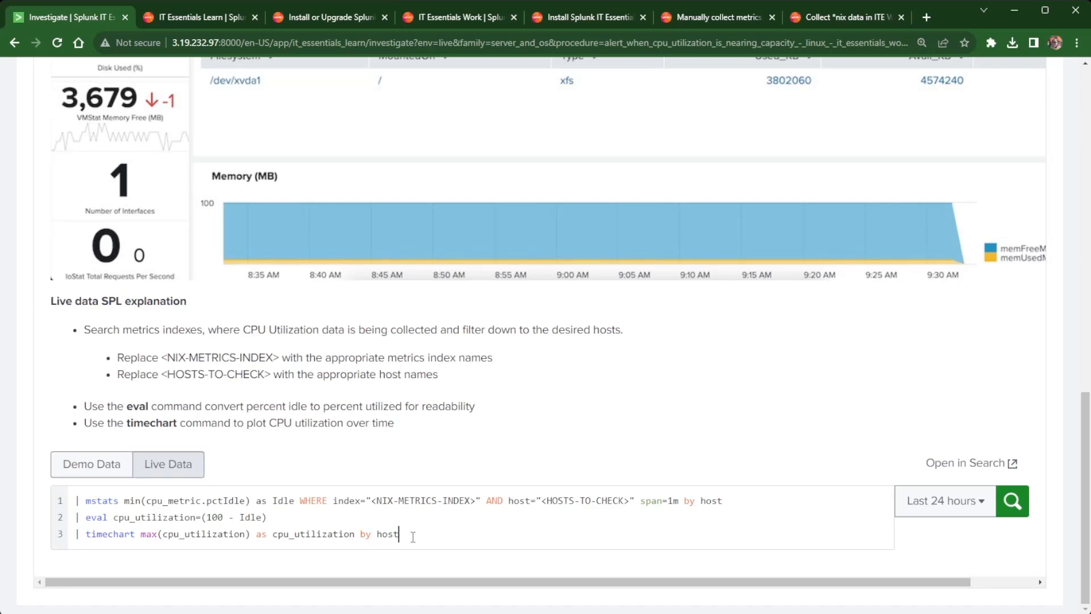
drag(413, 537, 64, 503)
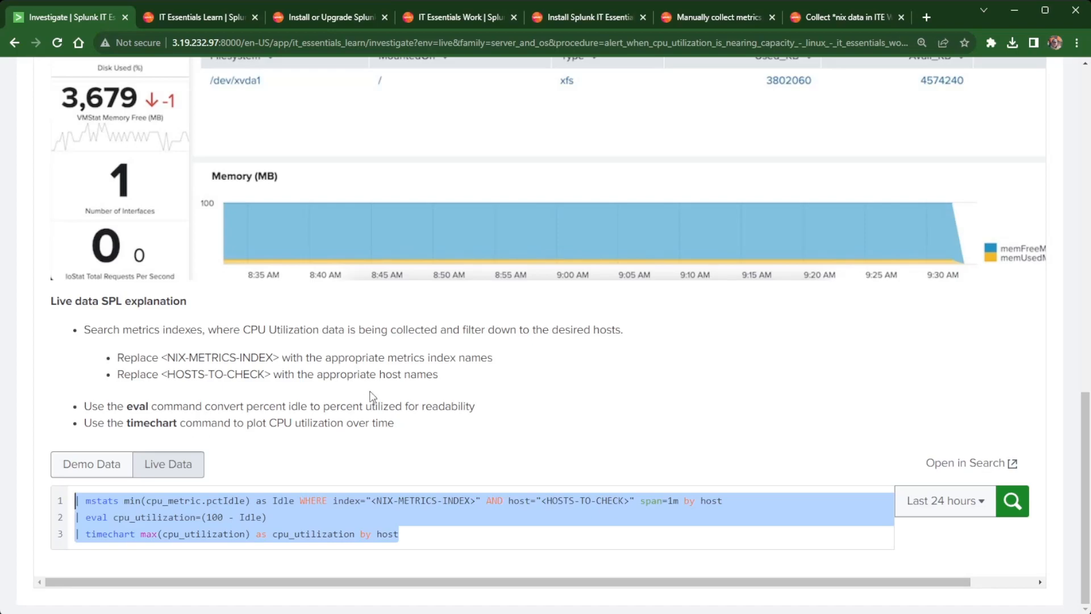
scroll(372, 397, up, 10)
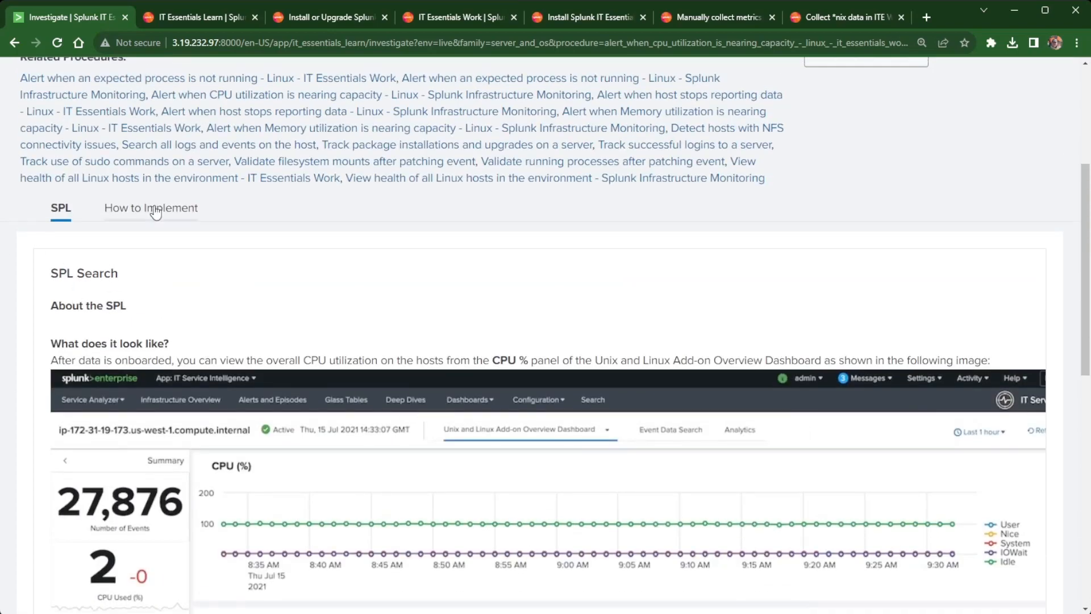
scroll(428, 288, up, 5)
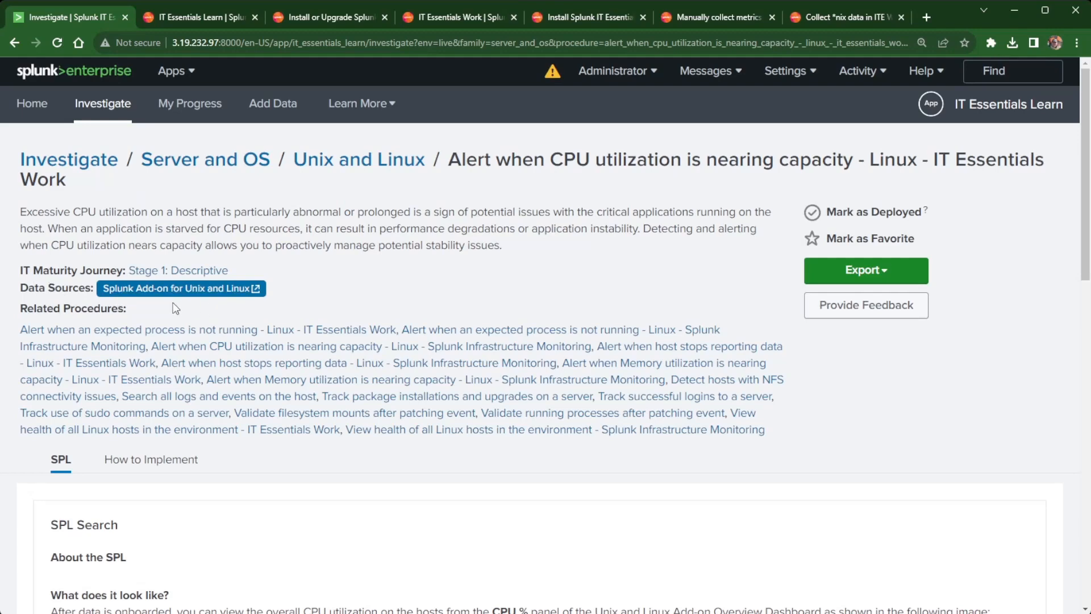
Read the How to Implement prerequisites, getting-data-in and alerting guidance for the CPU procedure.
scroll(176, 309, down, 1)
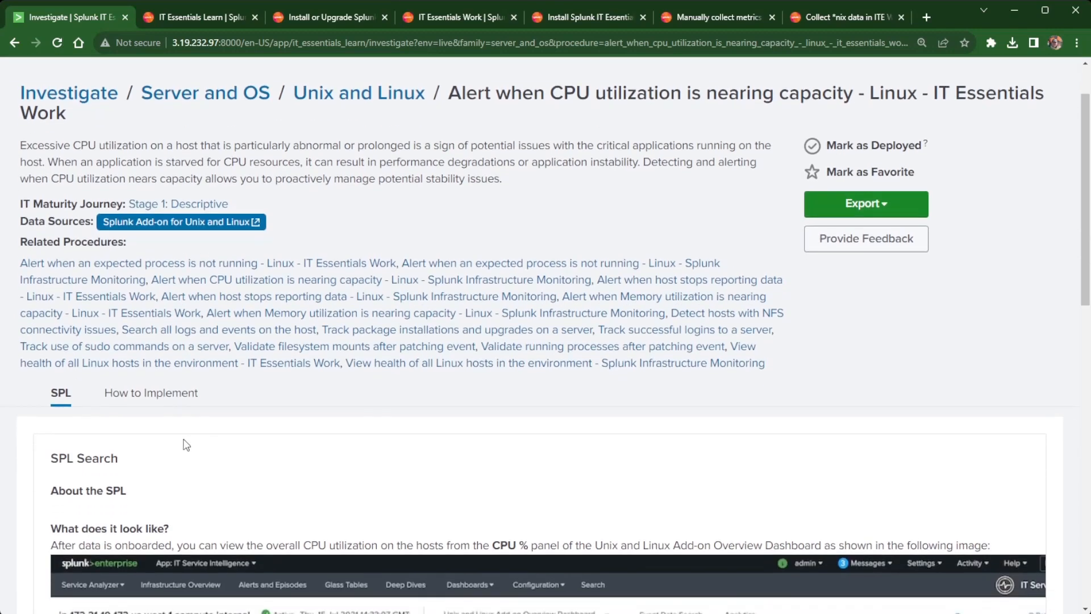
click(149, 393)
scroll(245, 403, down, 3)
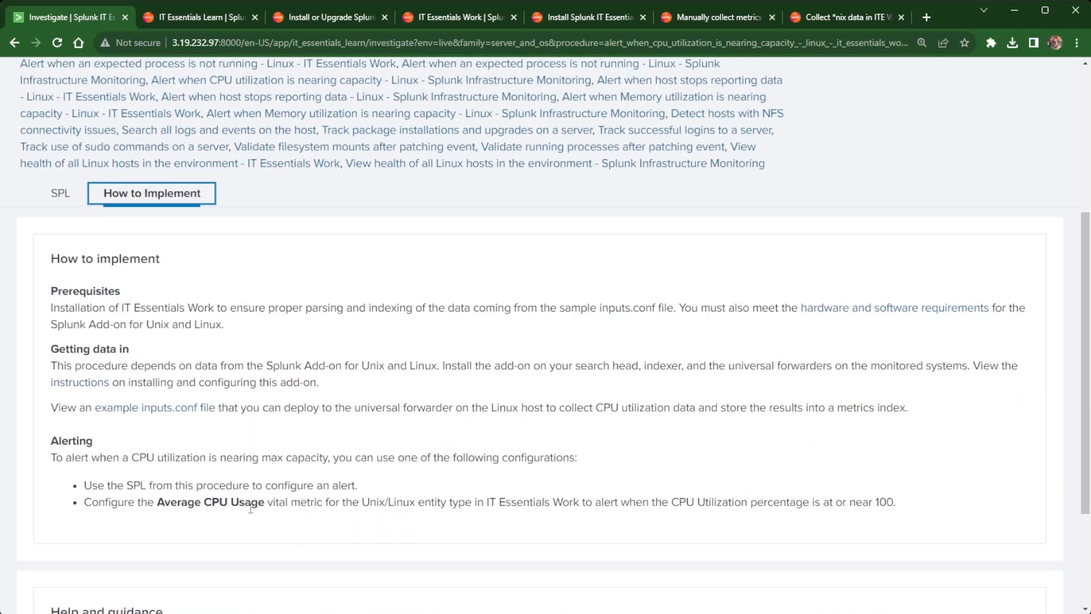
scroll(250, 507, up, 4)
scroll(326, 514, down, 6)
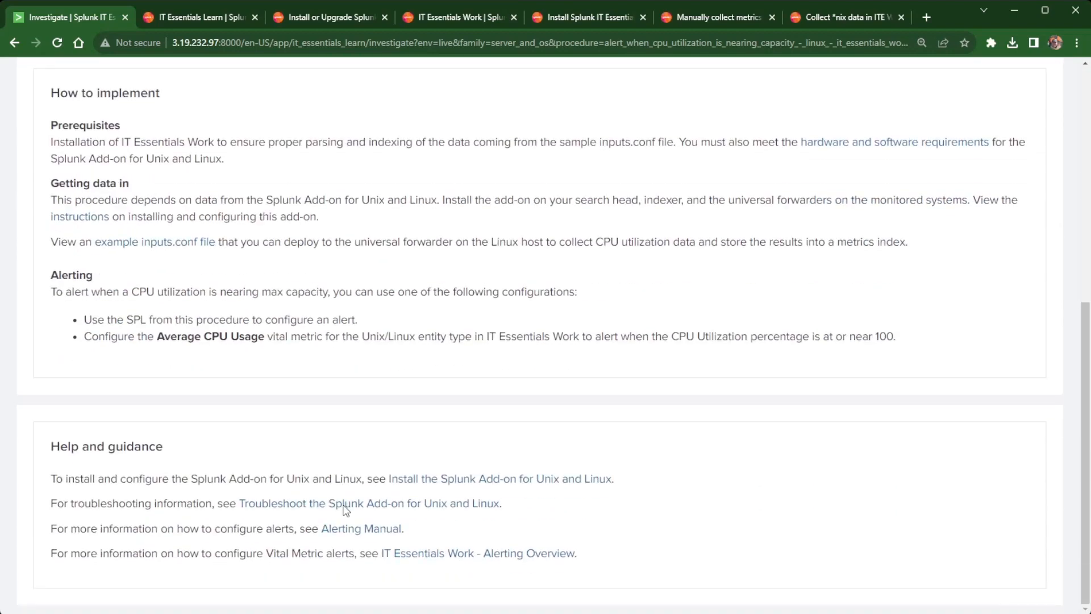
scroll(383, 515, up, 7)
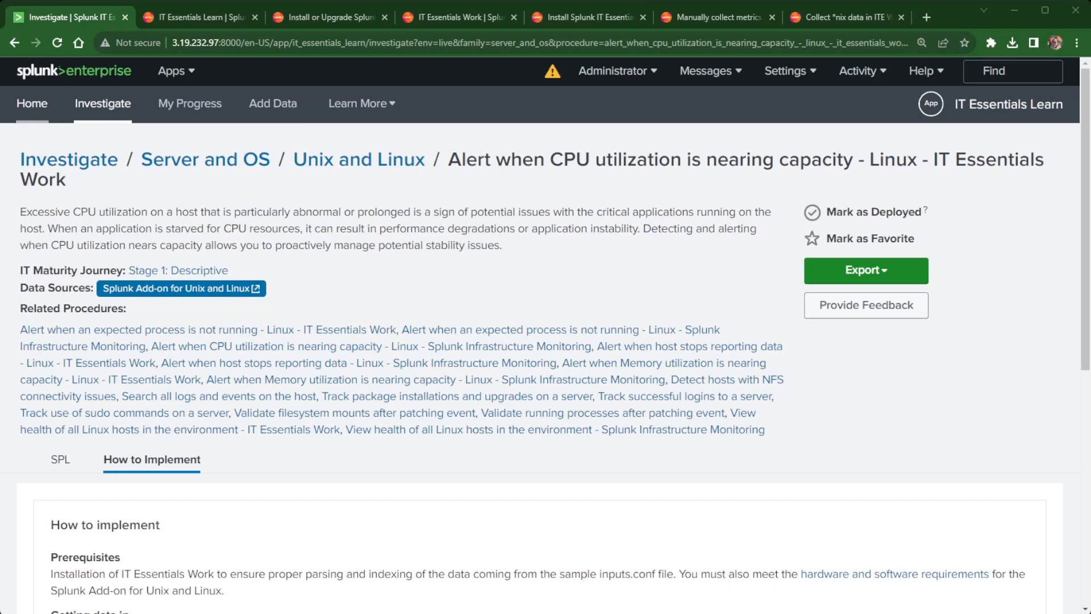
From the Splunk launcher home, search the Browse More Apps catalogue for 'Work'.
click(33, 111)
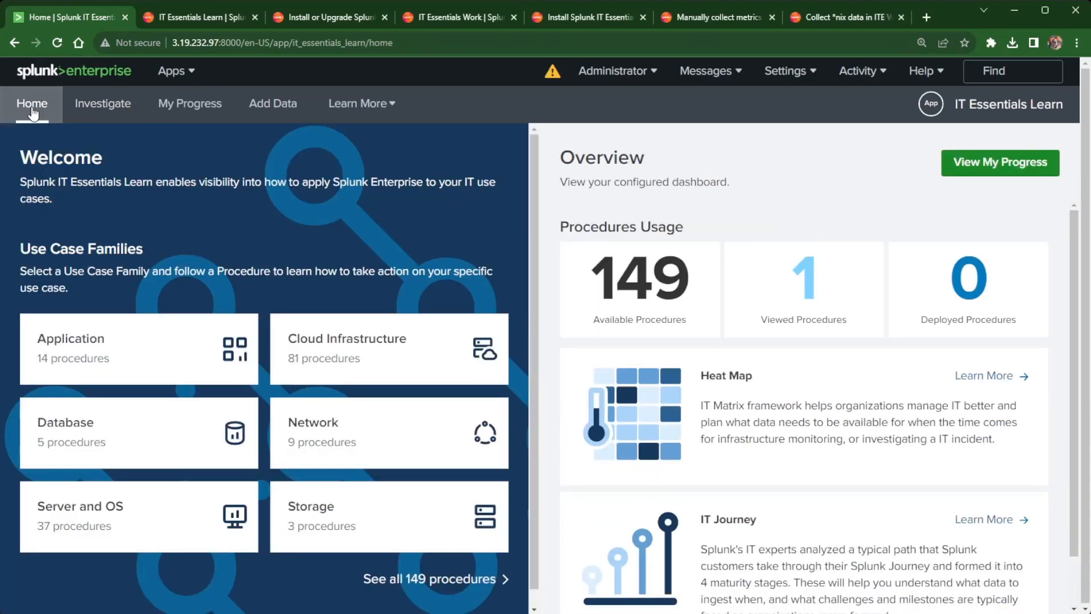
click(73, 78)
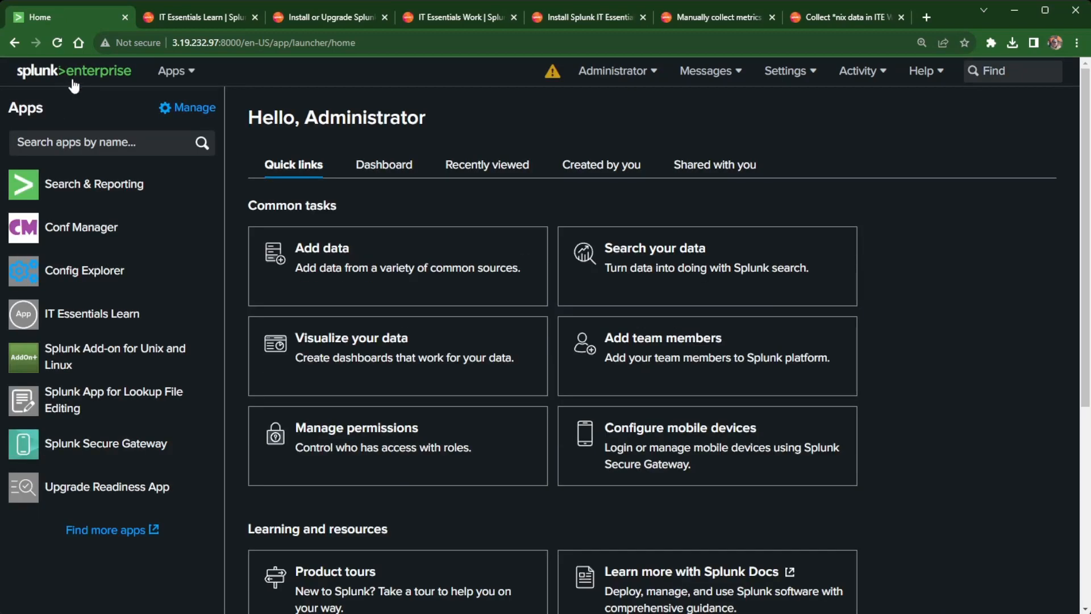
click(104, 531)
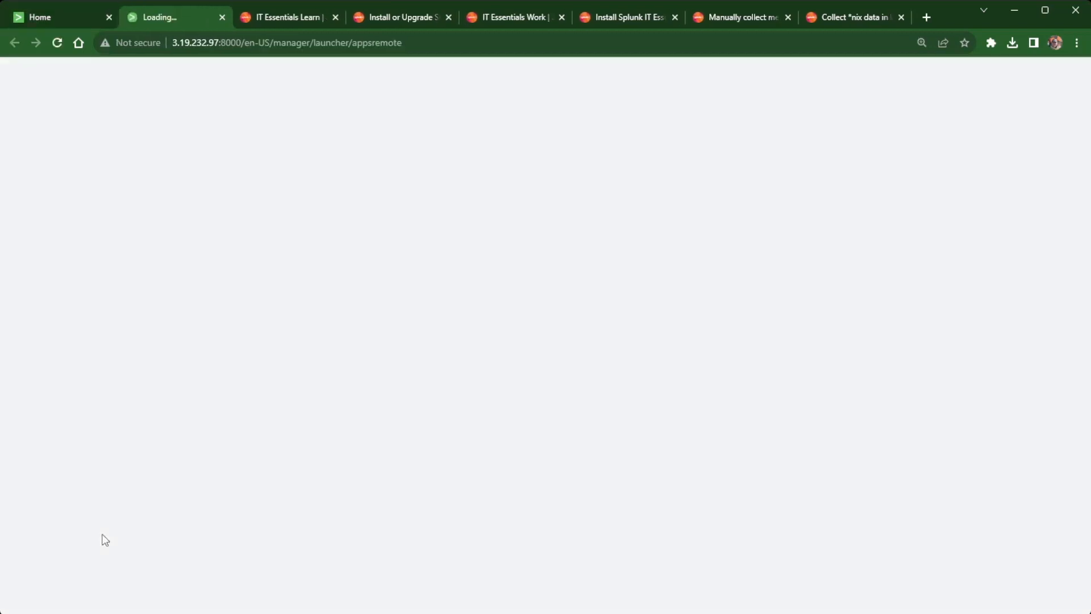
click(124, 170)
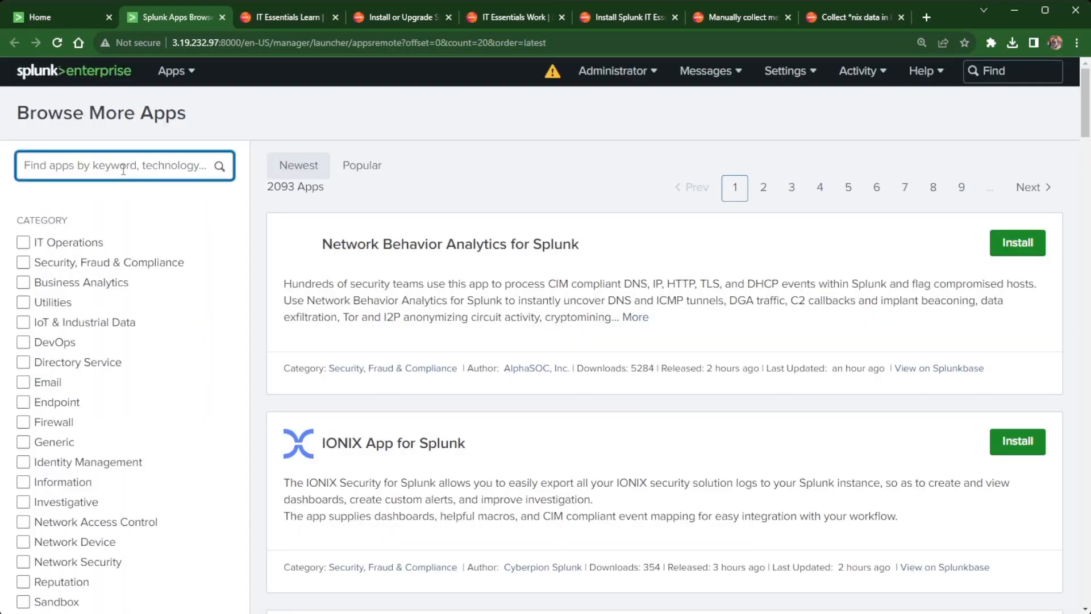
text(Work)
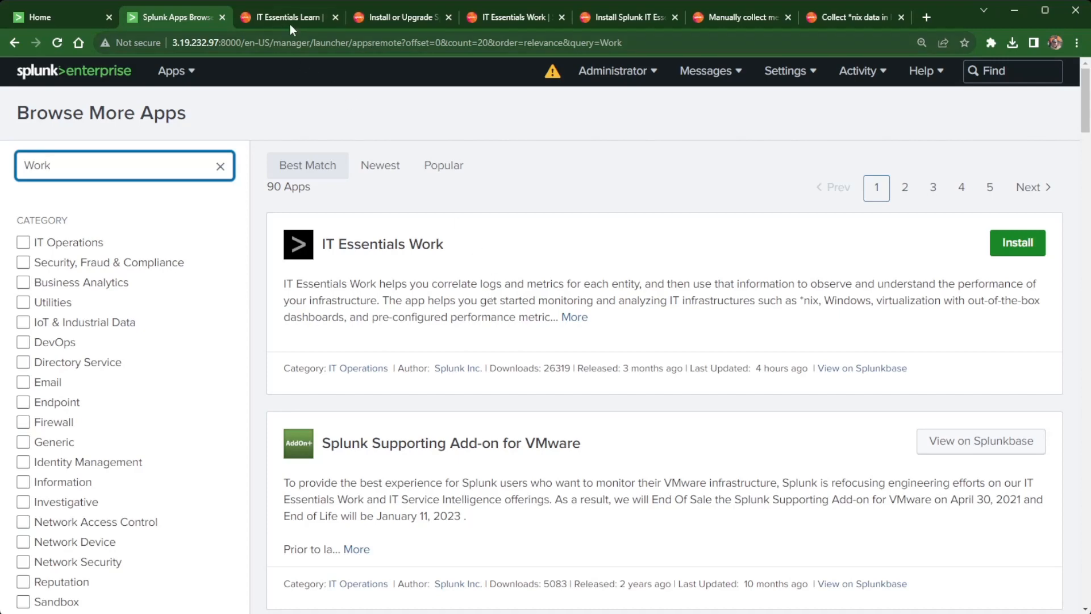
Bring up the IT Essentials Work install docs and highlight the no-web-interface install note.
click(514, 19)
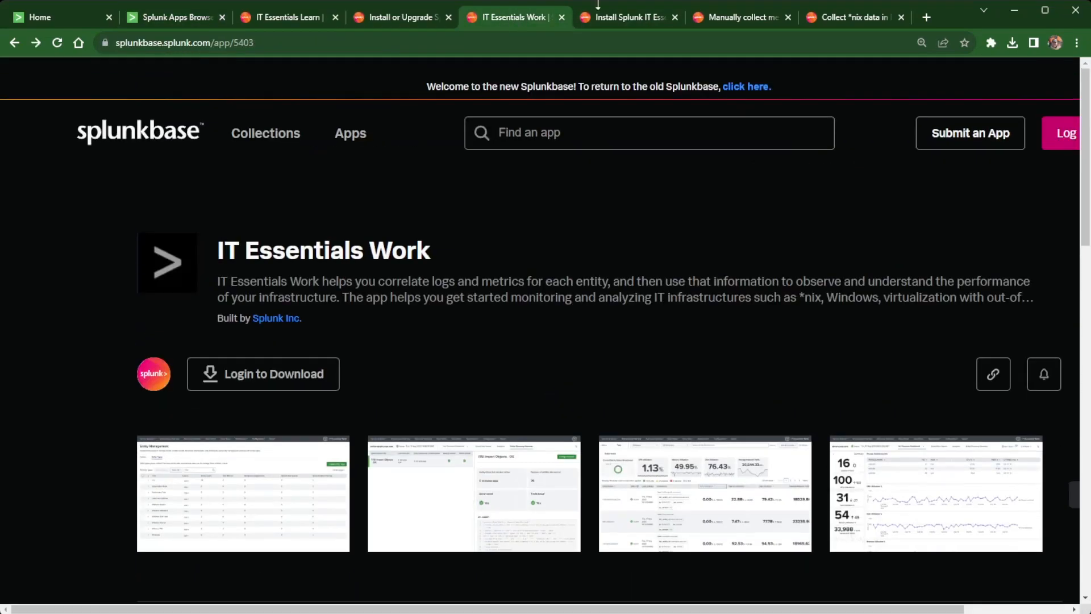
click(619, 18)
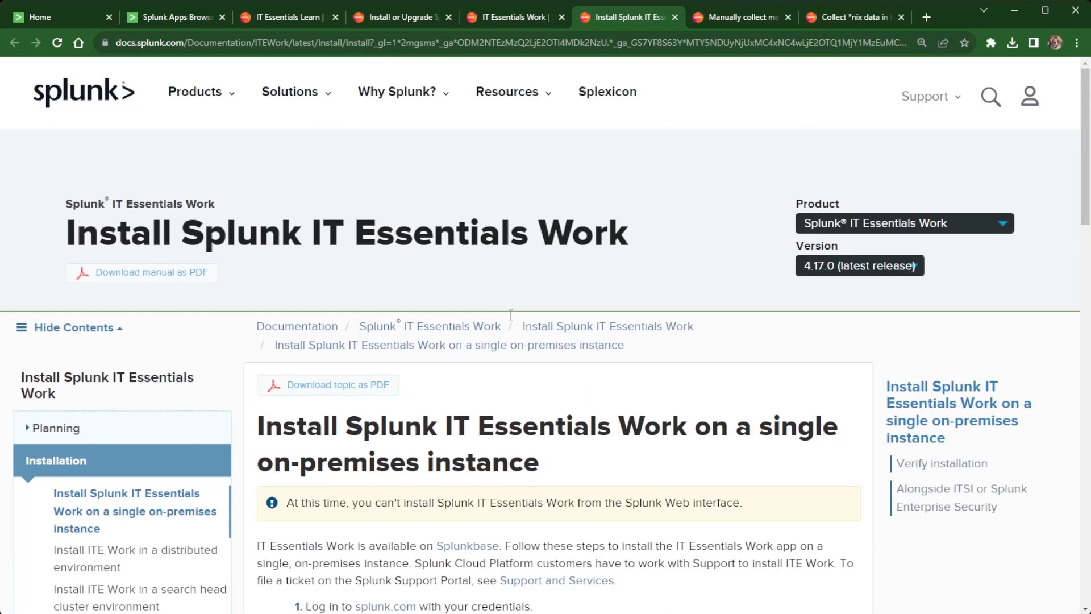
scroll(454, 296, up, 5)
scroll(307, 230, down, 5)
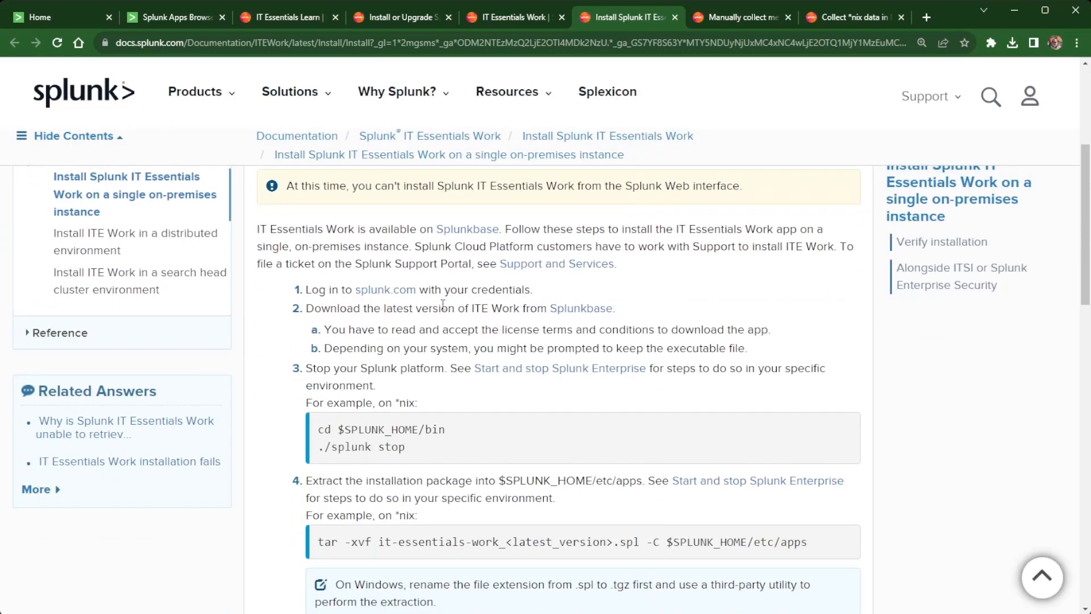
scroll(329, 225, up, 1)
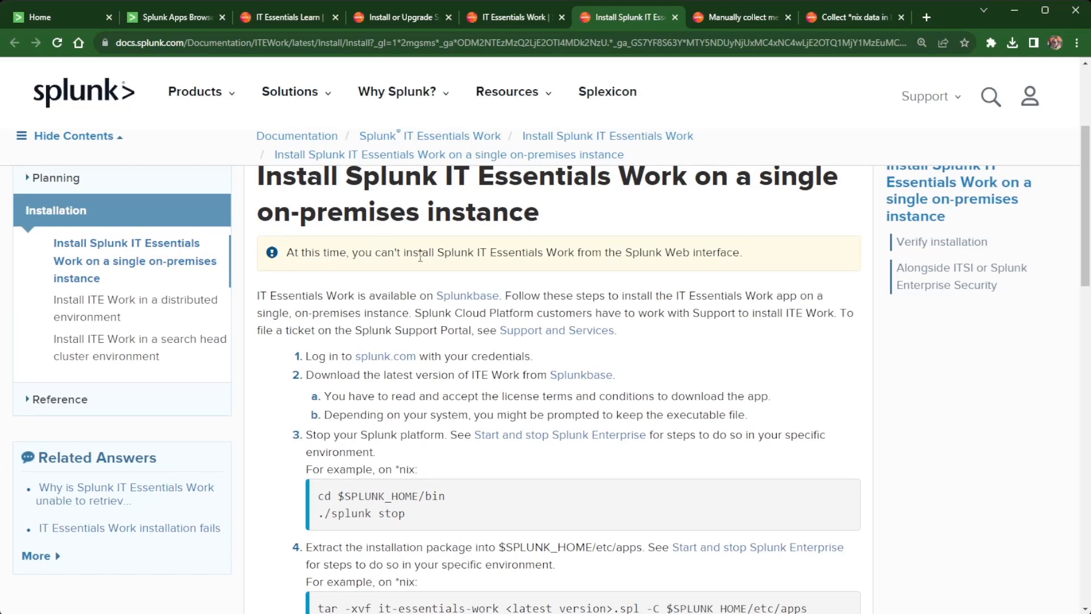
drag(285, 253, 805, 265)
click(446, 284)
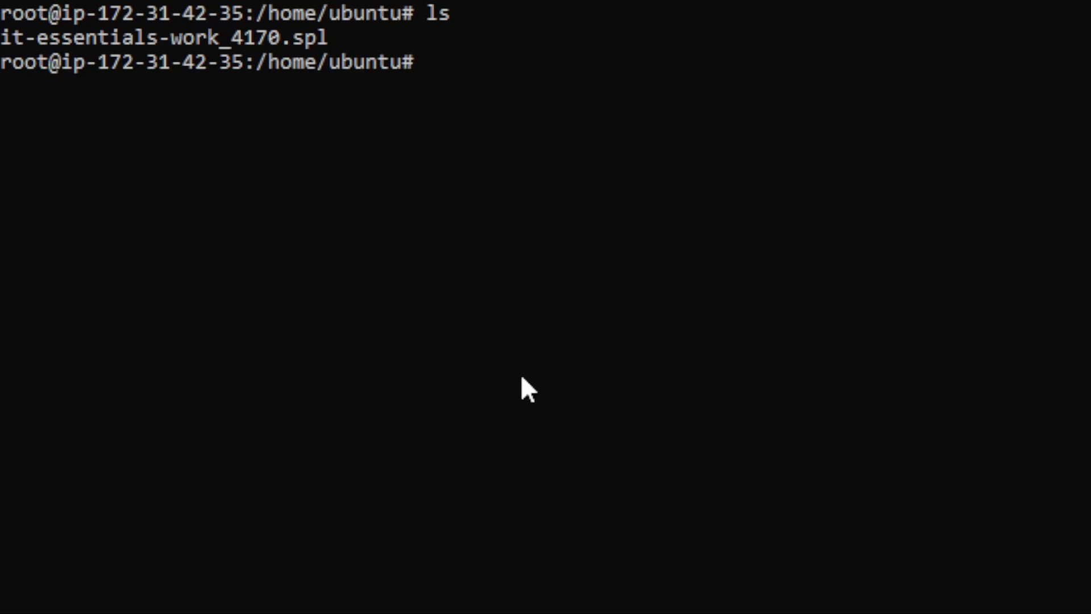
Stop Splunk with /opt/splunk/bin/splunk stop, then list the home folder contents.
text(cd /opt/)
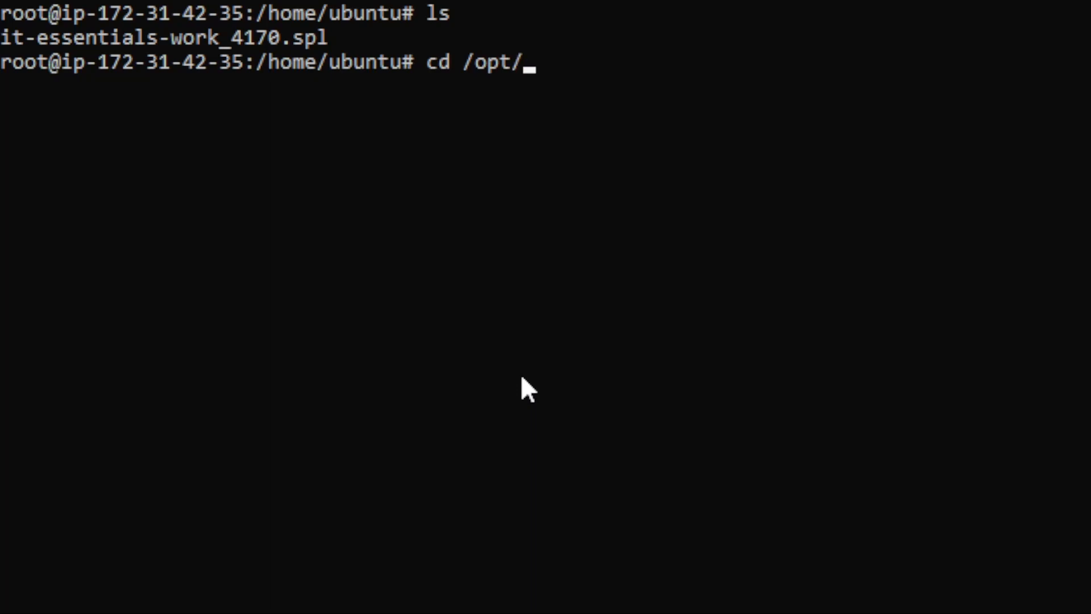
key(BackSpace)
key(BackSpace)
key(BackSpace)
key(BackSpace)
key(BackSpace)
key(BackSpace)
key(BackSpace)
key(BackSpace)
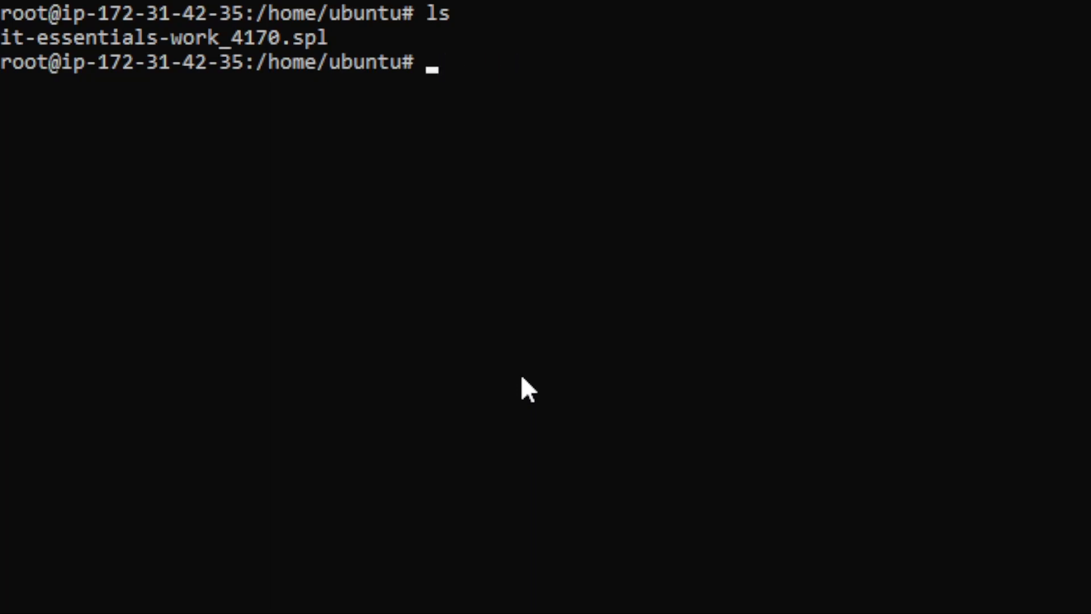
text(/opt)
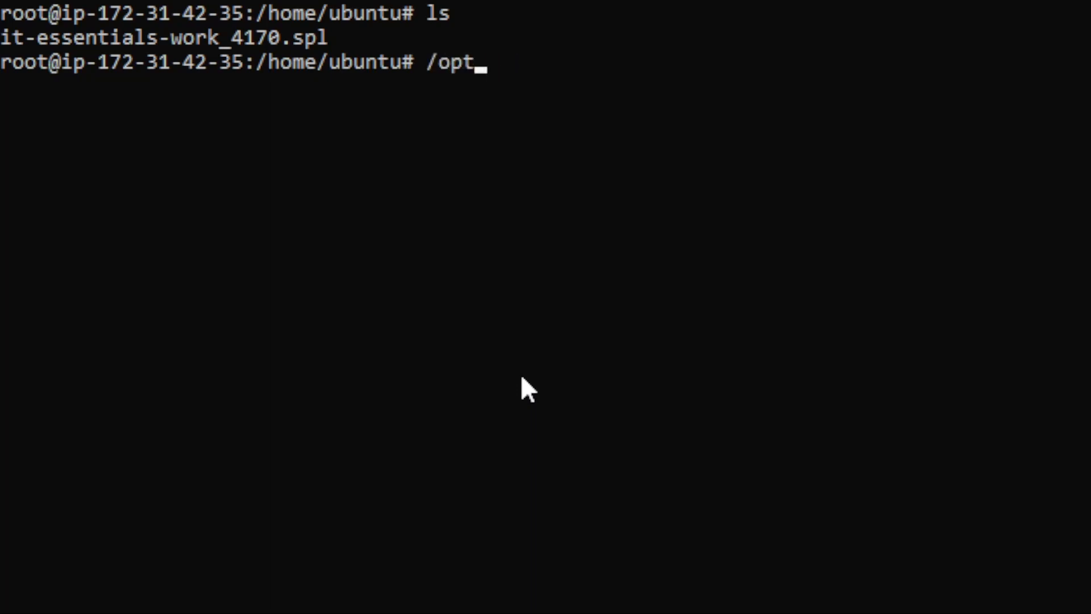
text(/splunk/bi)
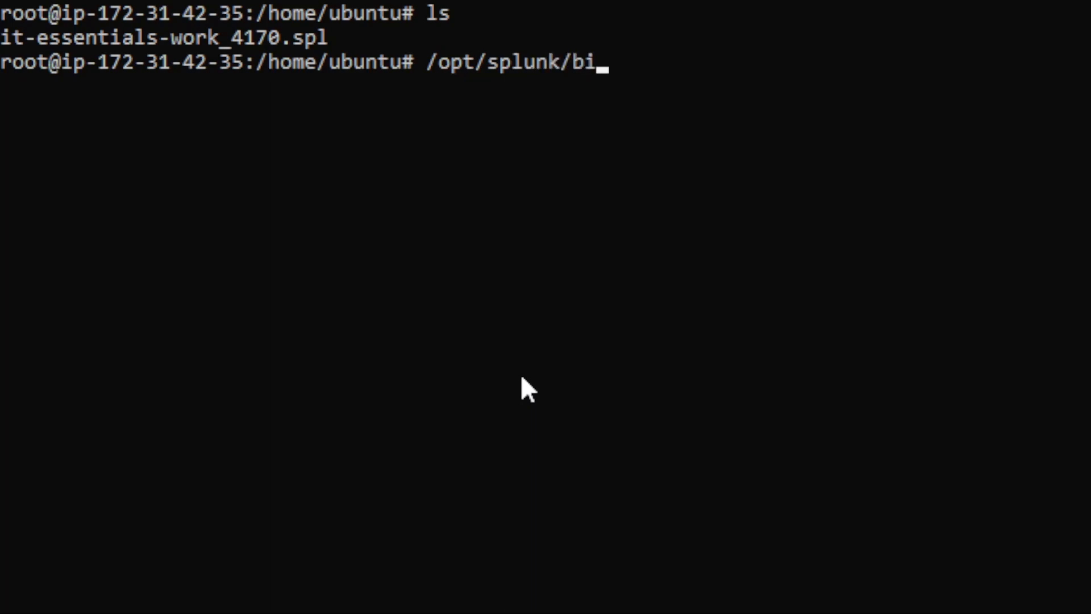
text(n/splunk stop)
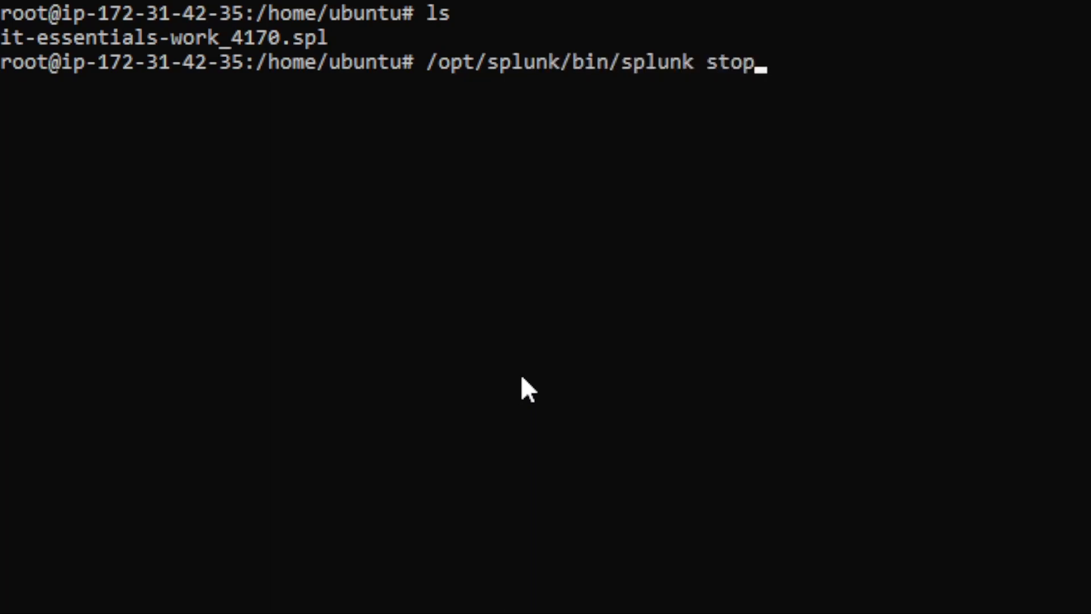
key(Return)
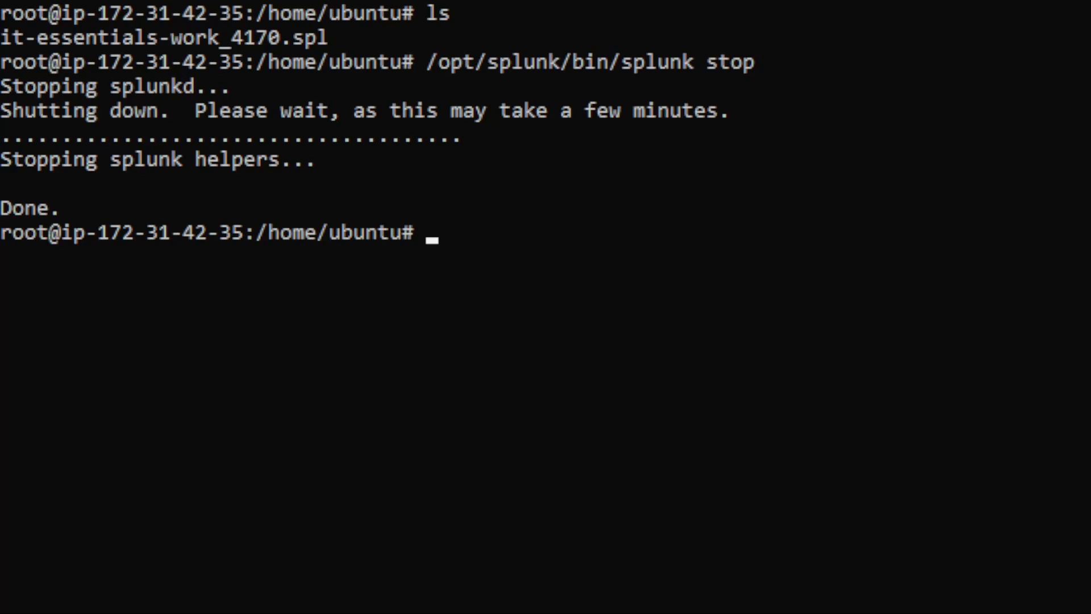
text(ls)
key(Return)
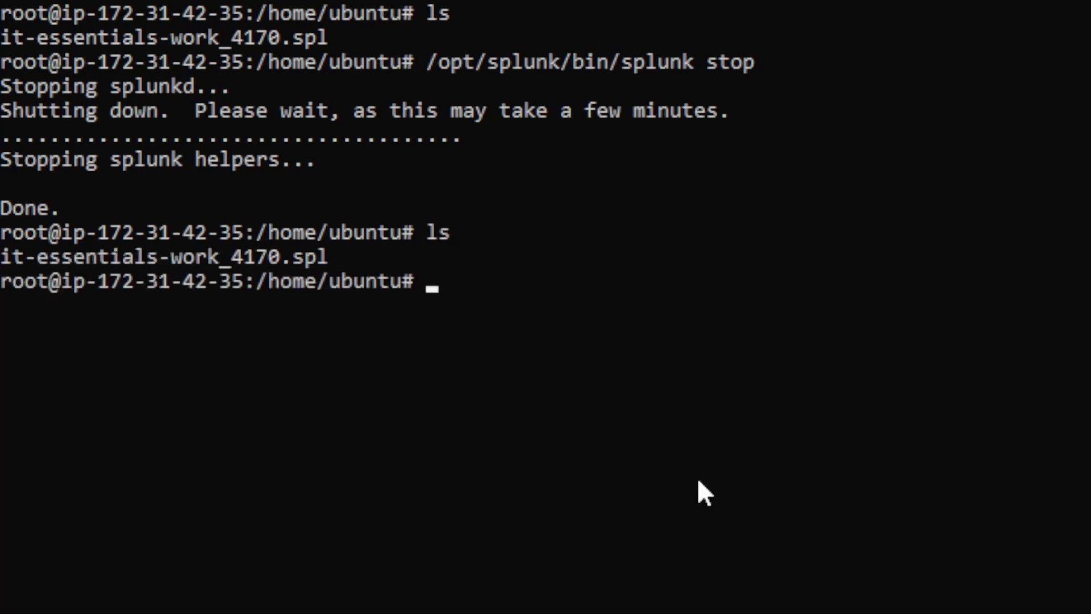
Extract it-essentials-work_4170.spl into /opt/splunk/etc/apps with tar -xvf.
text(tar -xvf)
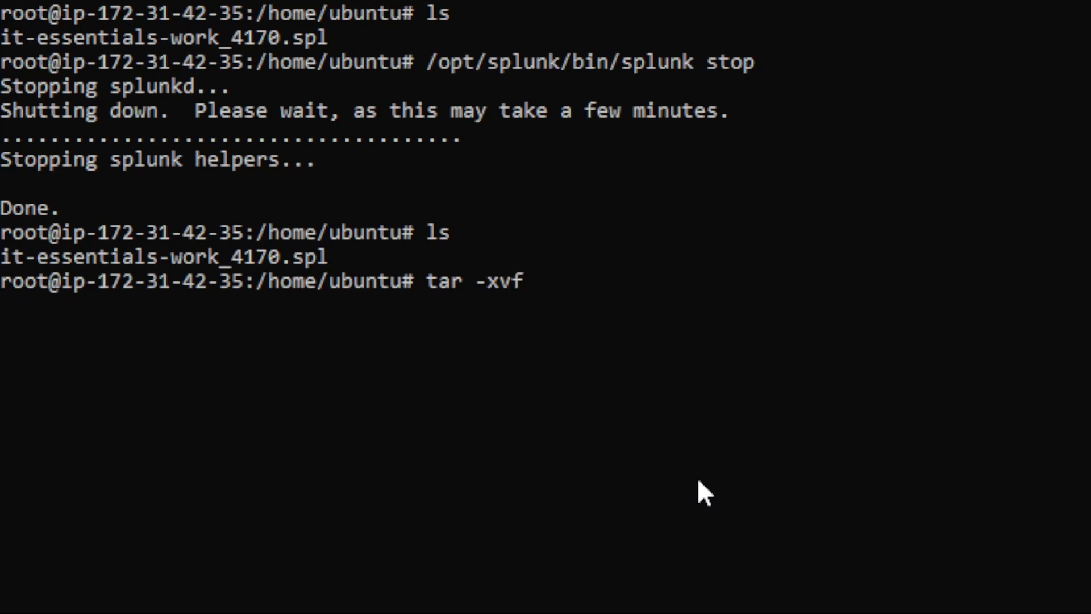
text( it)
key(Tab)
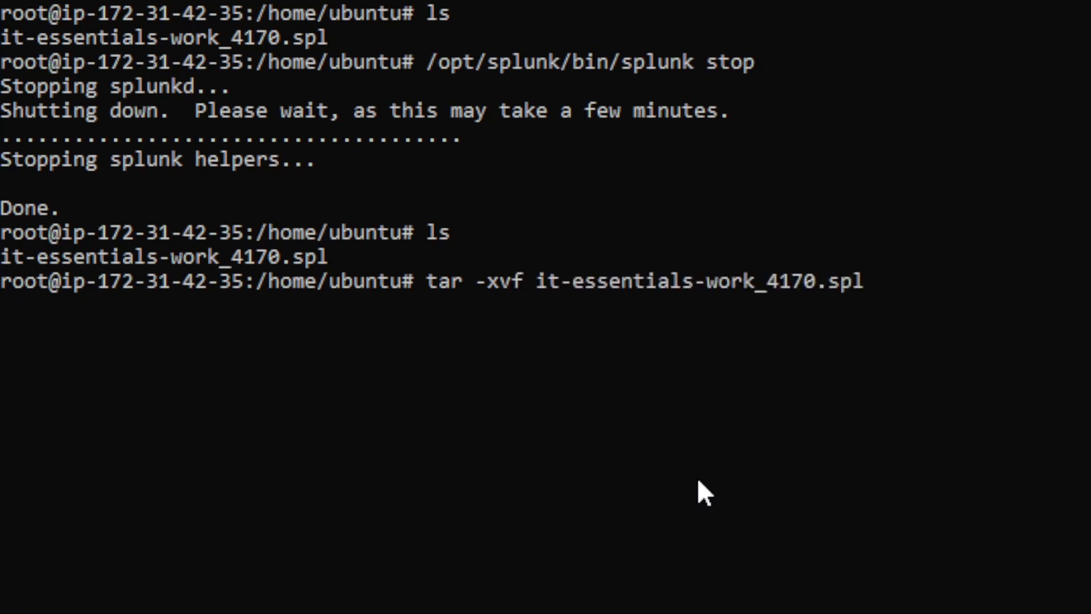
text(-C /opt)
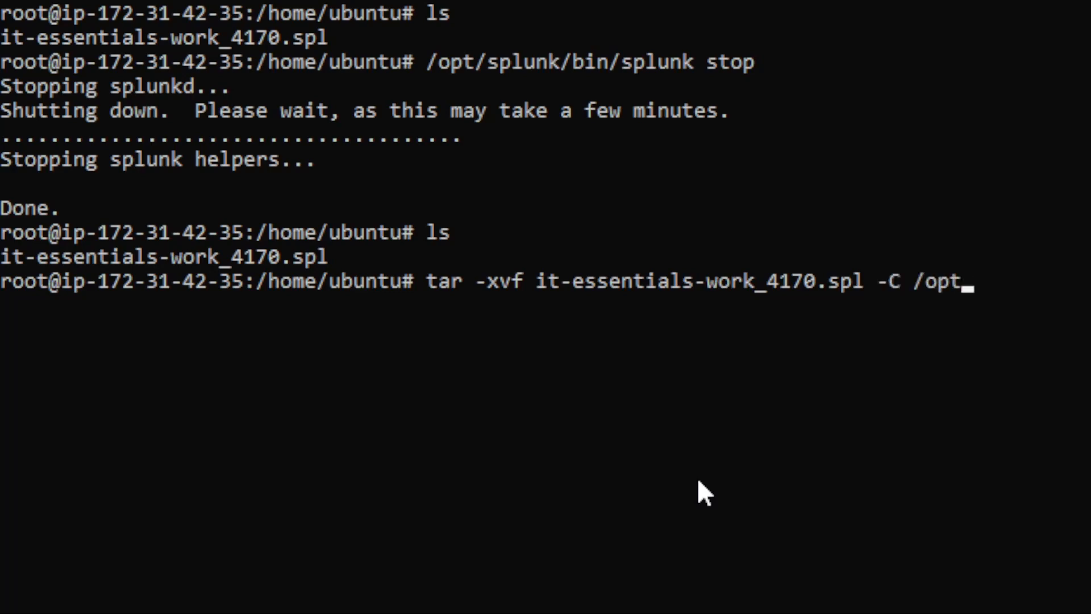
text(/splunk/)
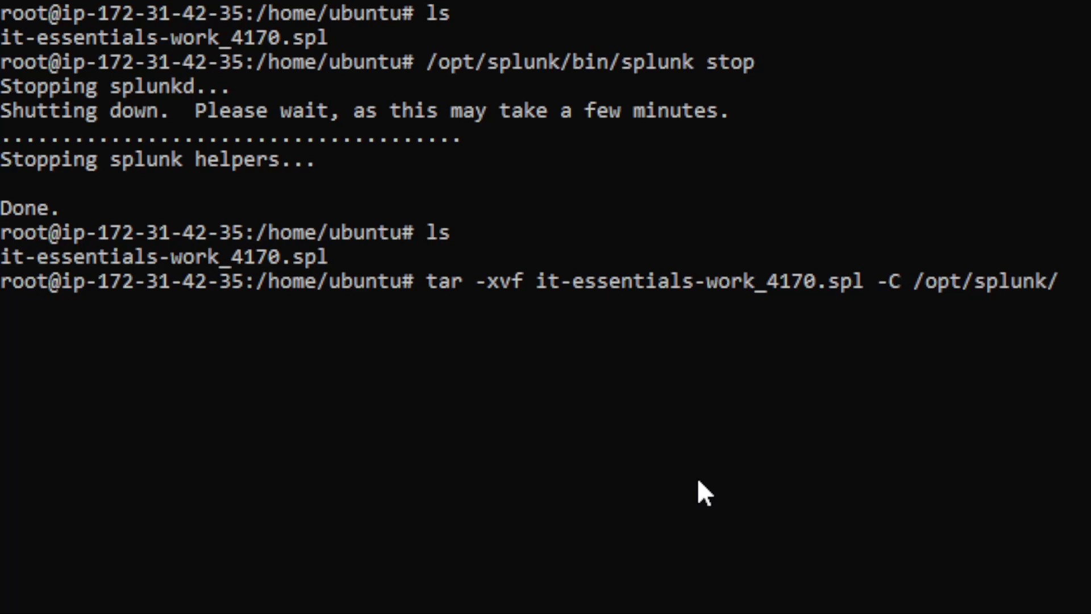
text(etc/apps)
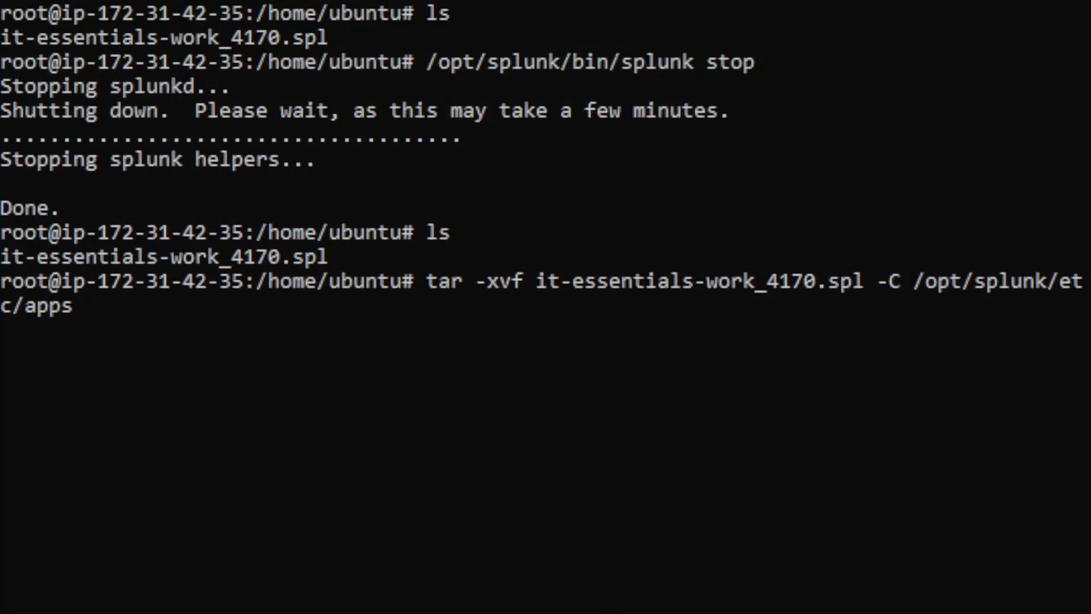
key(Return)
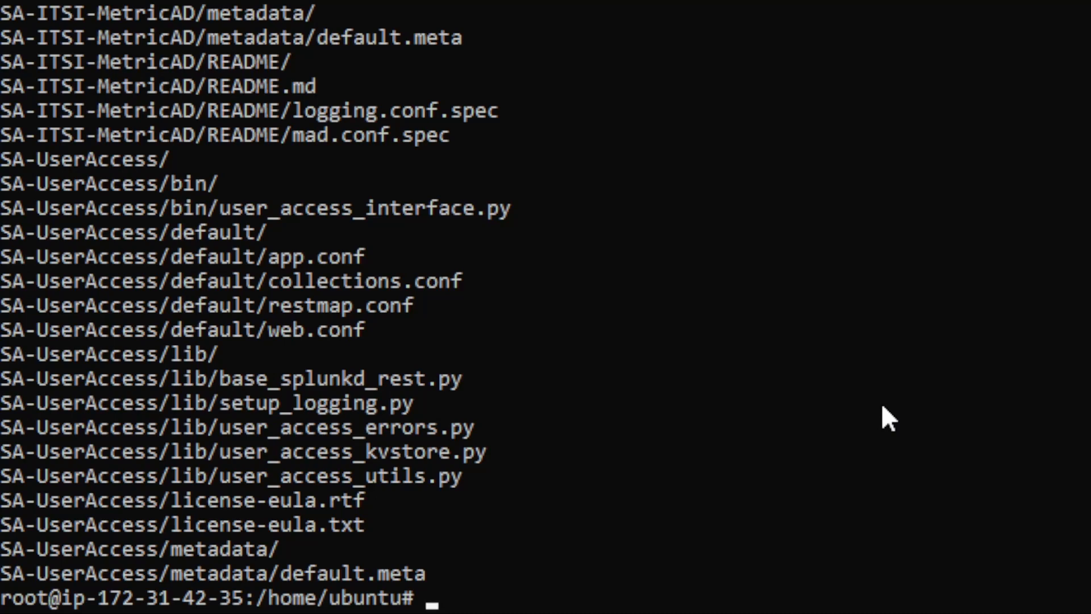
Start Splunk again with /opt/splunk/bin/splunk start.
text(tar -xvf it-essentials-work_4170.spl -C /opt/splunk/etc/apps)
key(ctrl+u)
text(/opt/splunk/bin/splunk stop)
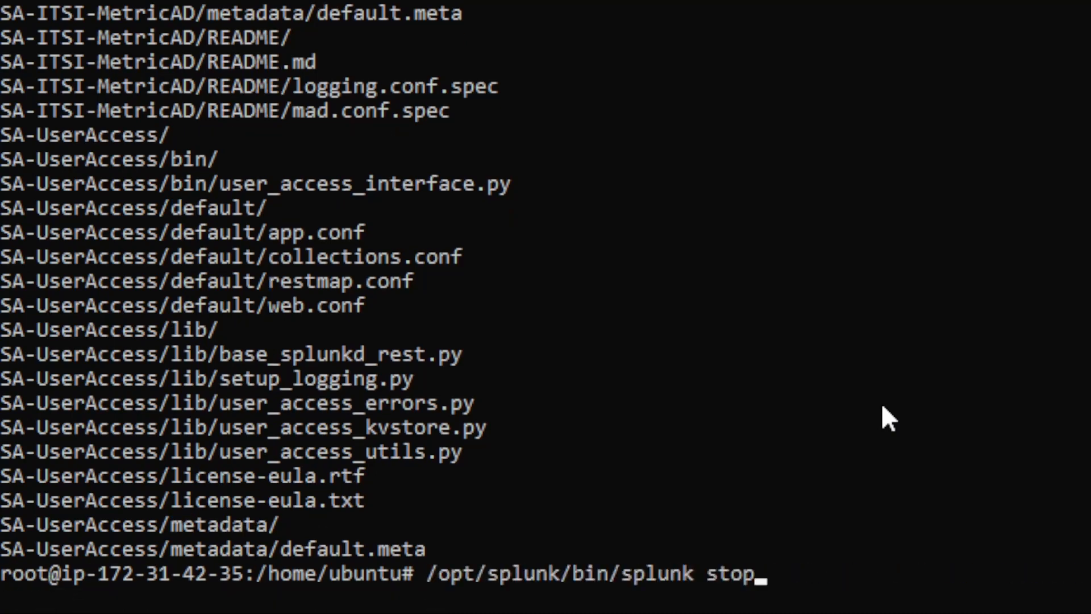
key(BackSpace)
key(BackSpace)
key(BackSpace)
text(tart)
key(Return)
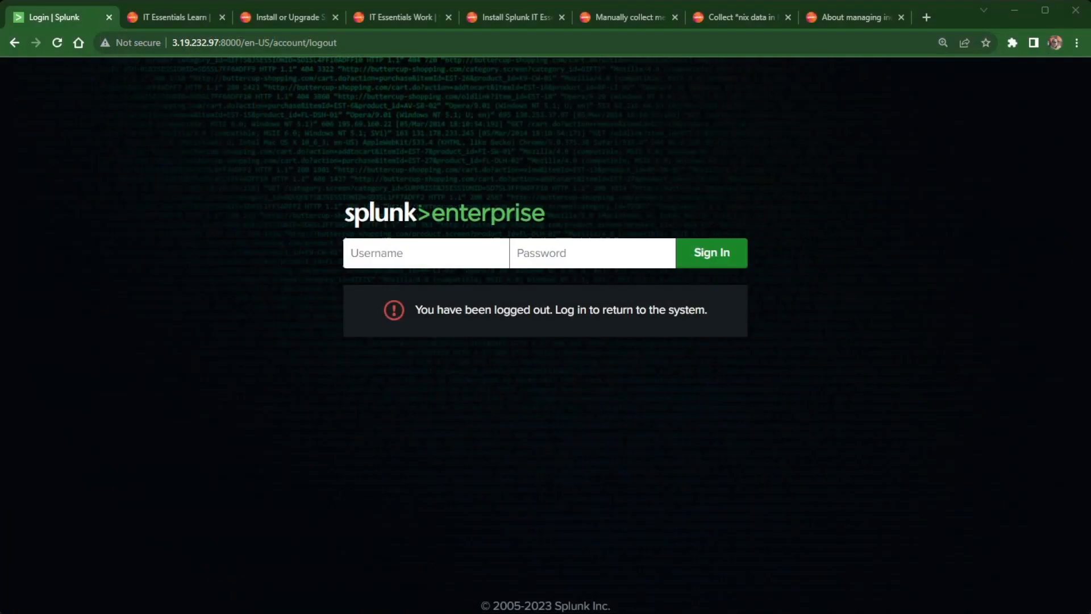
Log in as admin with the administrator password.
click(398, 249)
text(admin)
key(Tab)
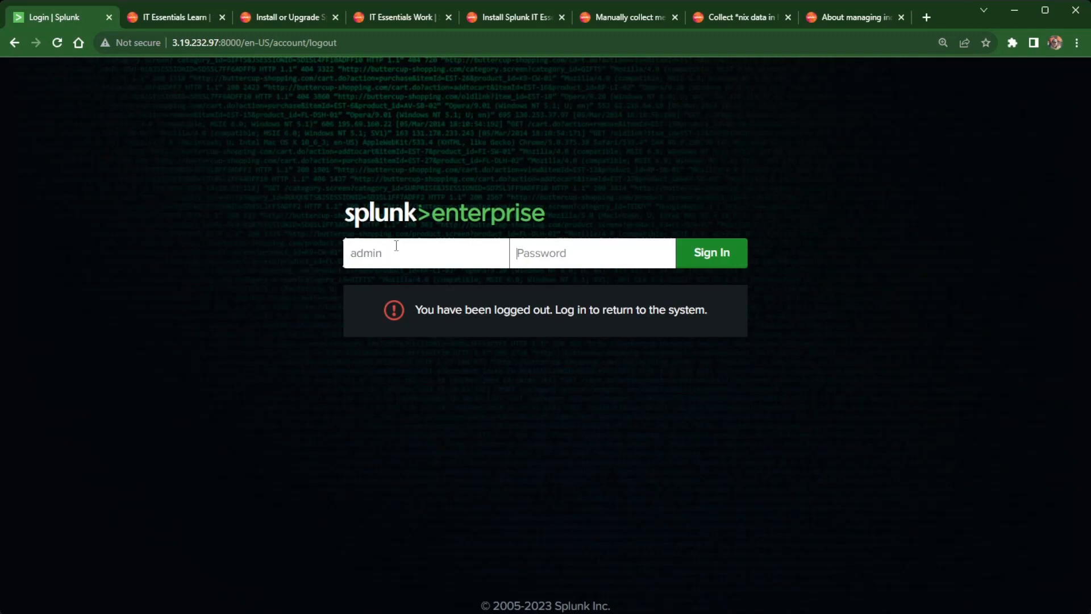
text(passwor)
key(Return)
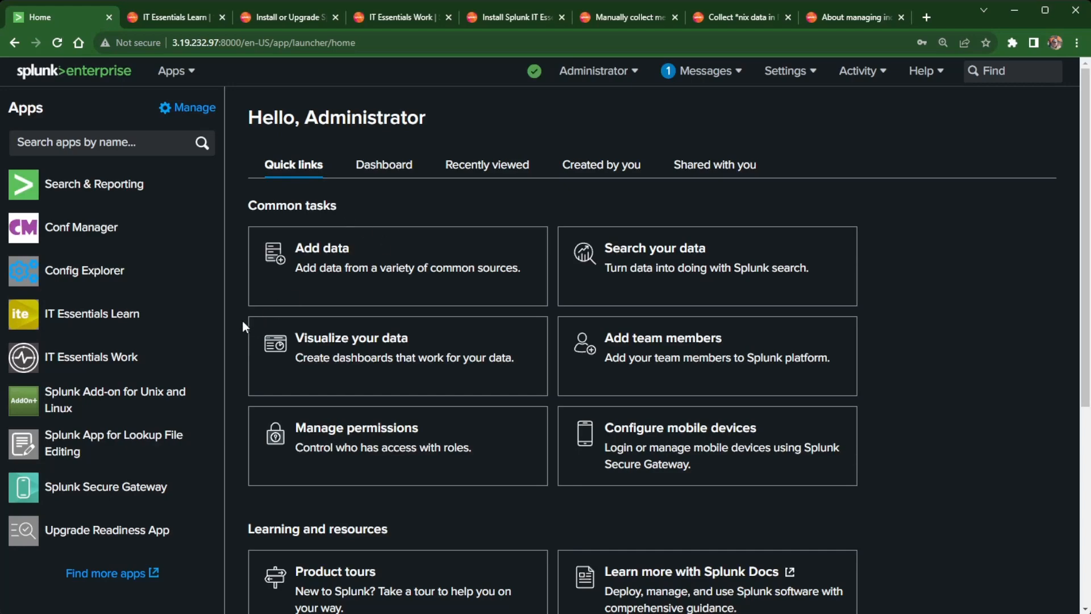
Open IT Essentials Work, try the Default Service Analyzer, then return to Infrastructure Overview.
click(109, 362)
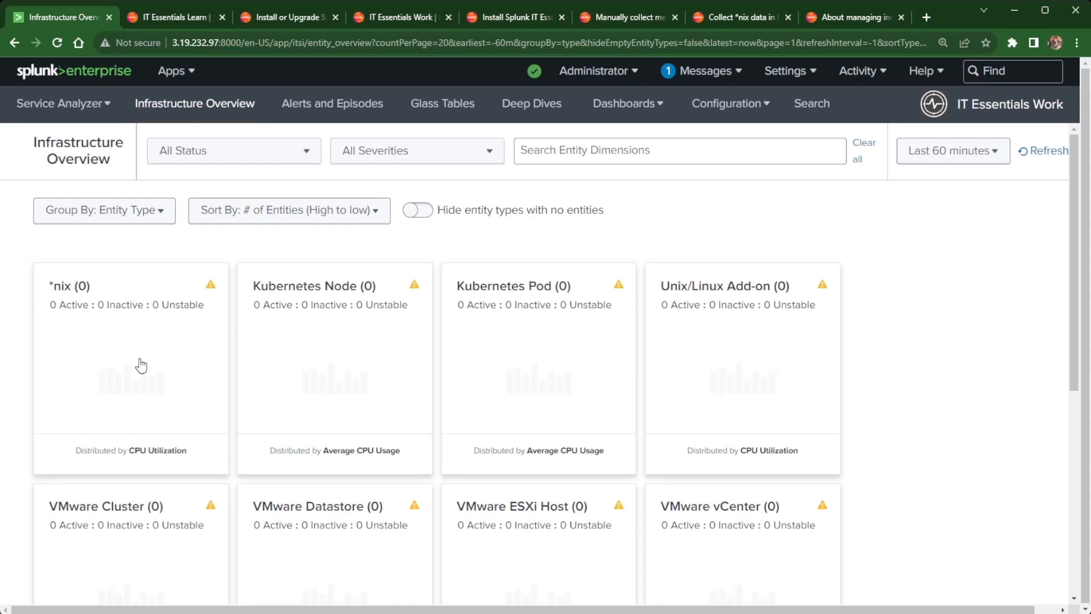
click(74, 105)
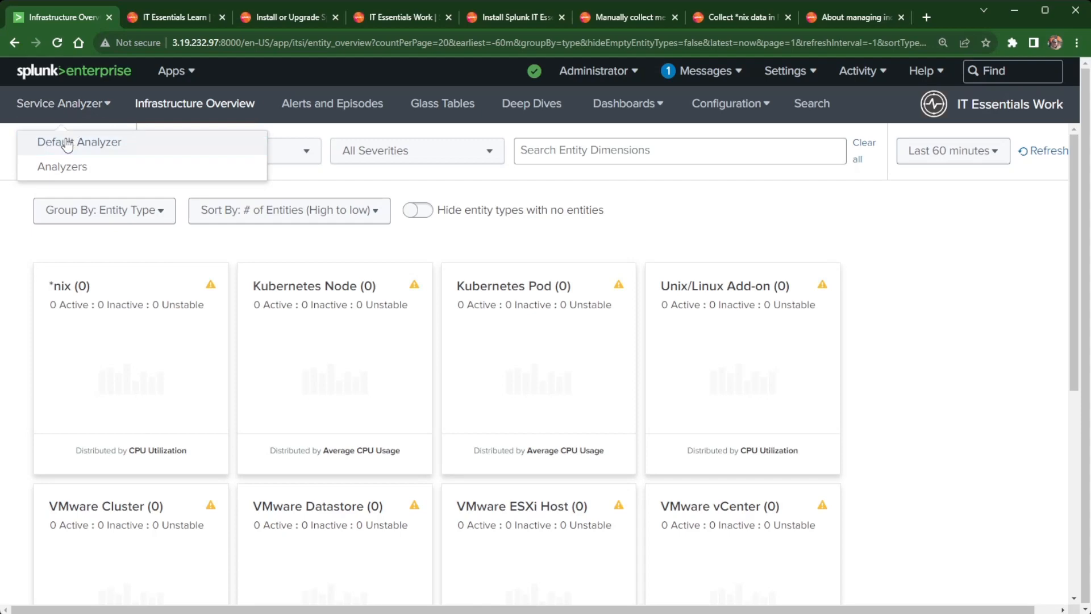
click(67, 144)
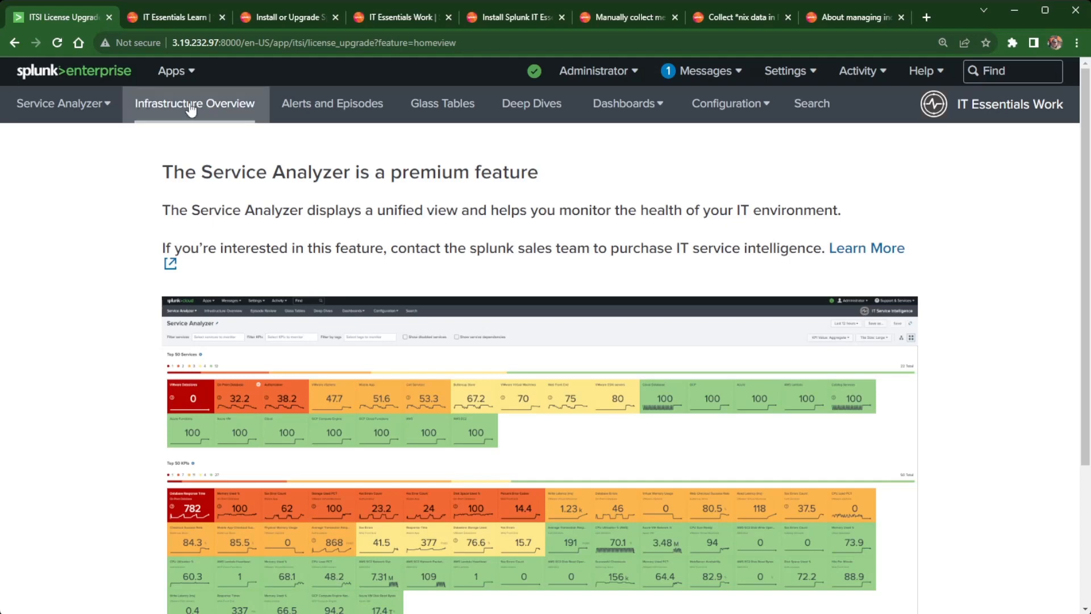
click(205, 128)
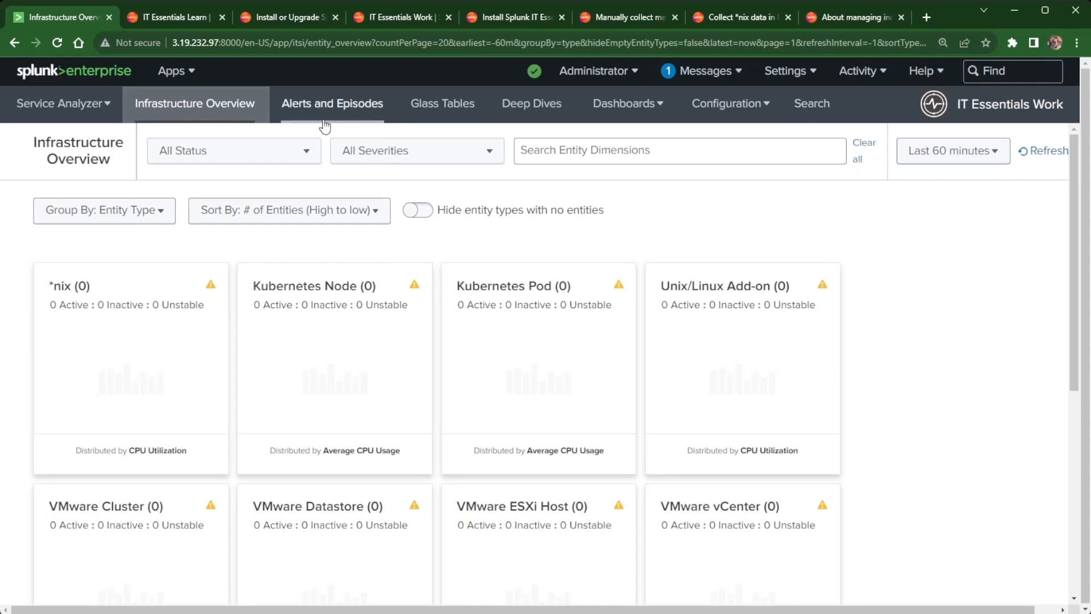
Inspect the Unix and Linux integration under Configuration > Data Integrations.
click(723, 109)
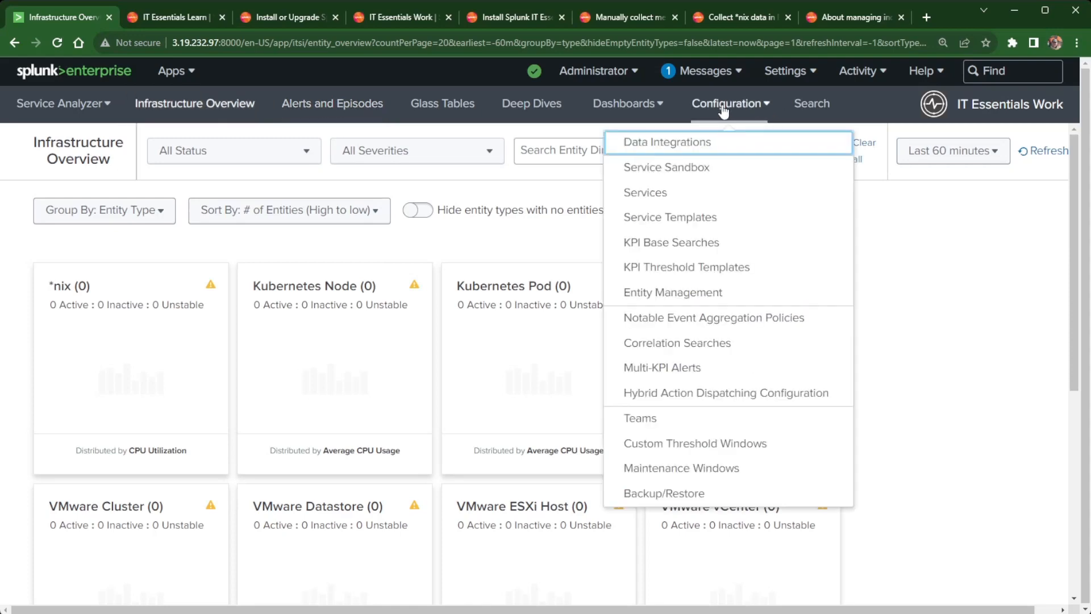
click(692, 146)
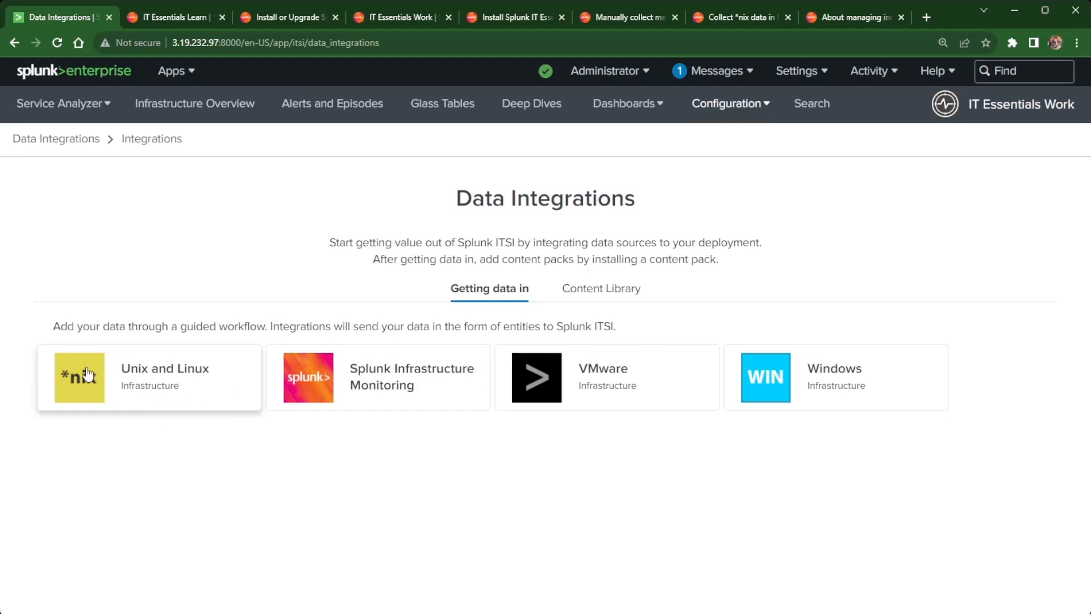
click(153, 381)
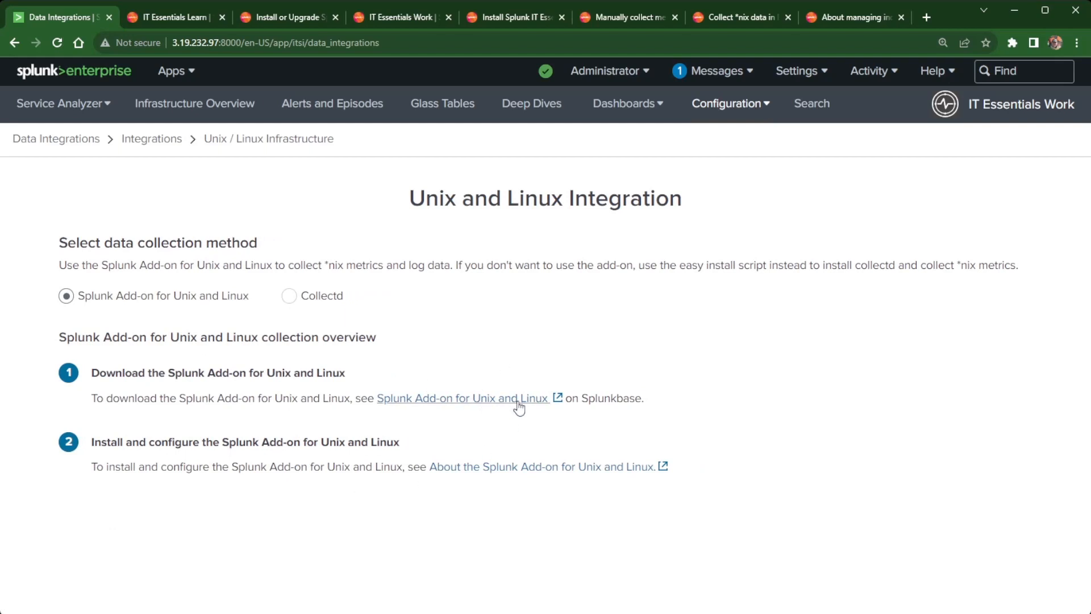
click(14, 43)
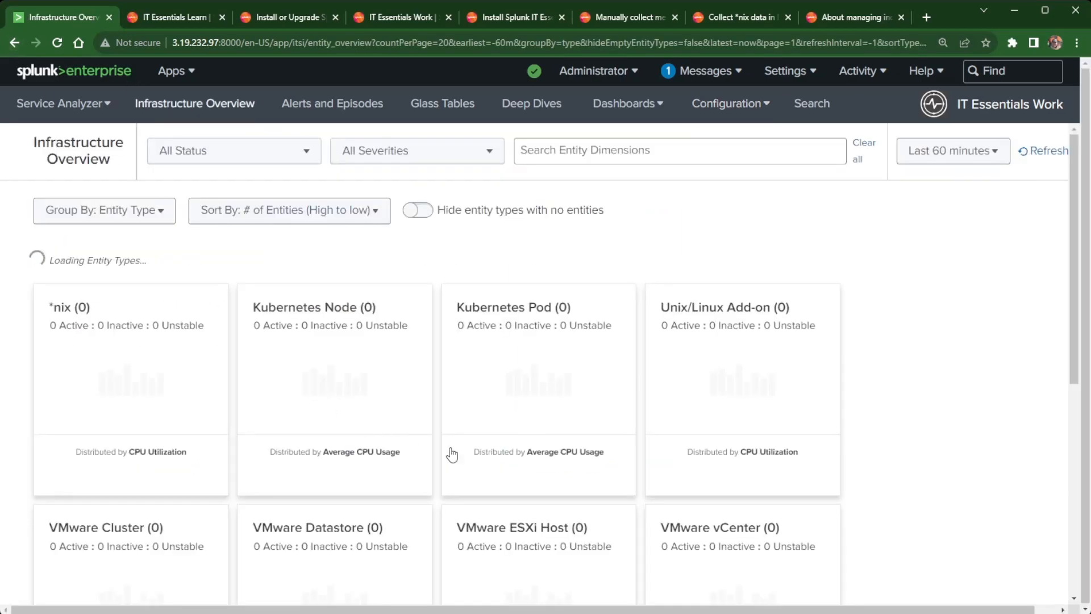
Return to Data Integrations and view the empty Content Library of content packs.
click(727, 104)
click(687, 154)
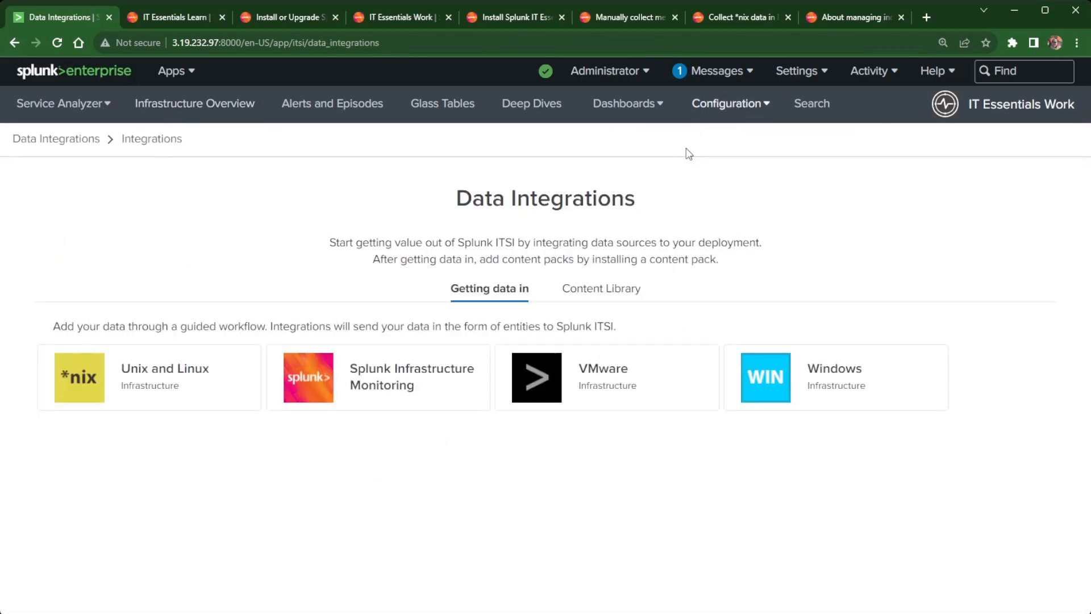
click(602, 296)
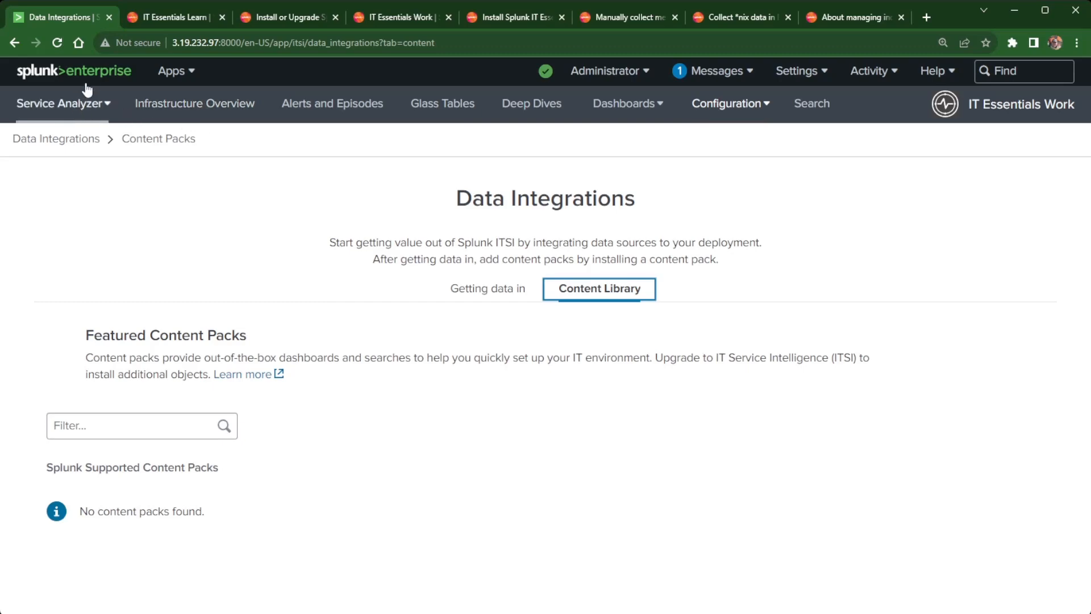
click(797, 70)
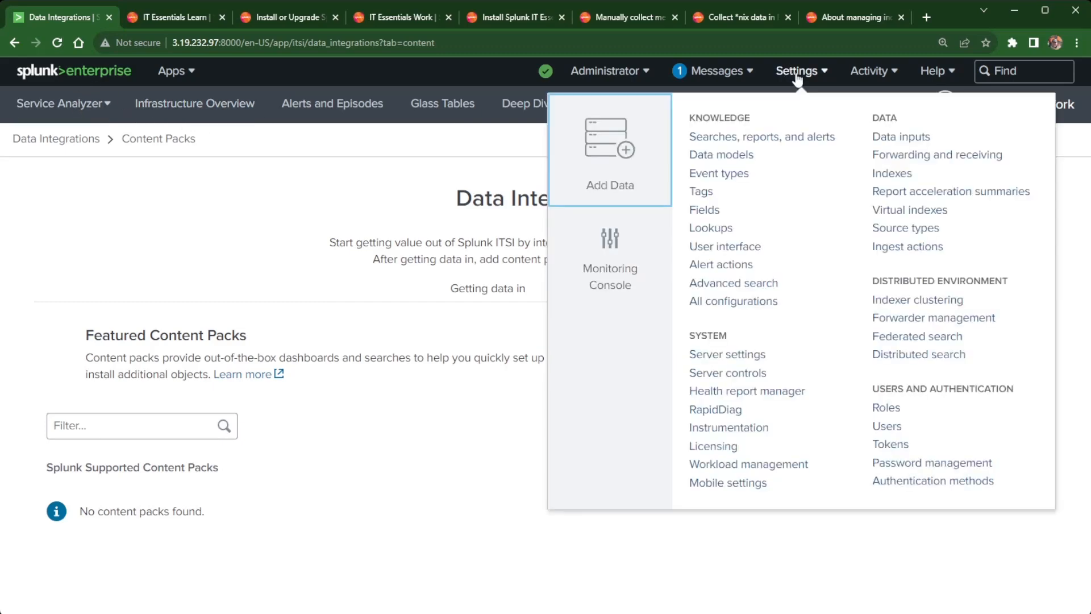
Confirm itsi_im_metrics is a Metrics index, then read the About managing indexes docs.
click(904, 176)
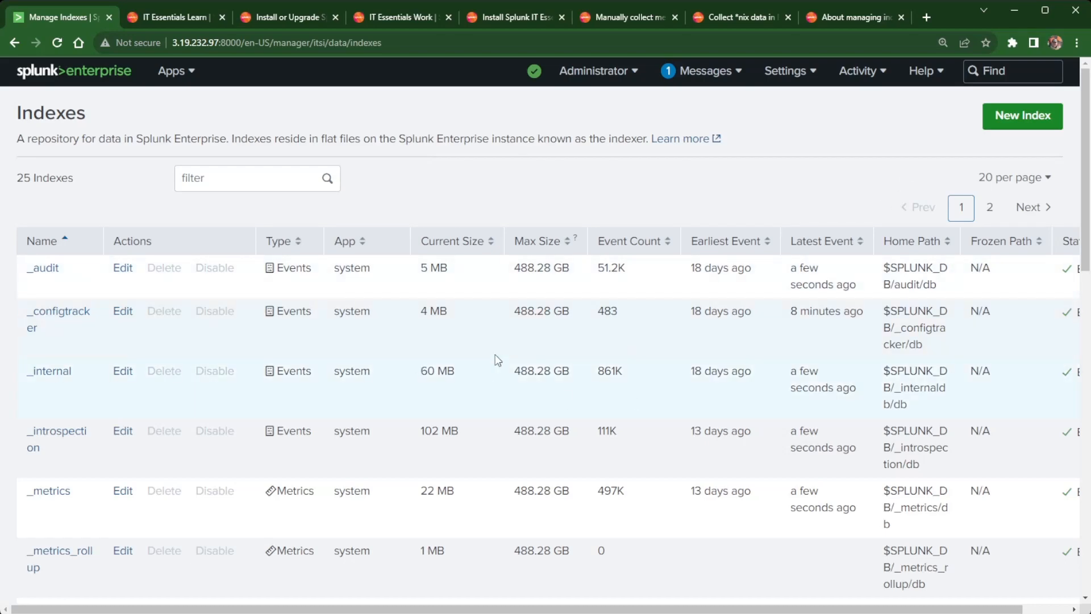
scroll(628, 275, down, 5)
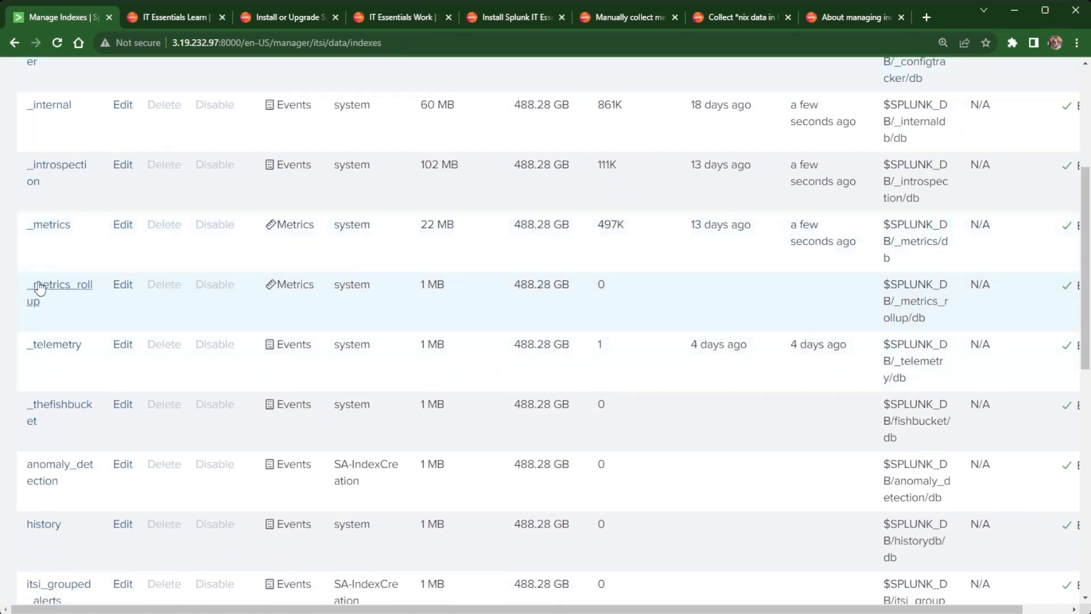
scroll(74, 398, up, 1)
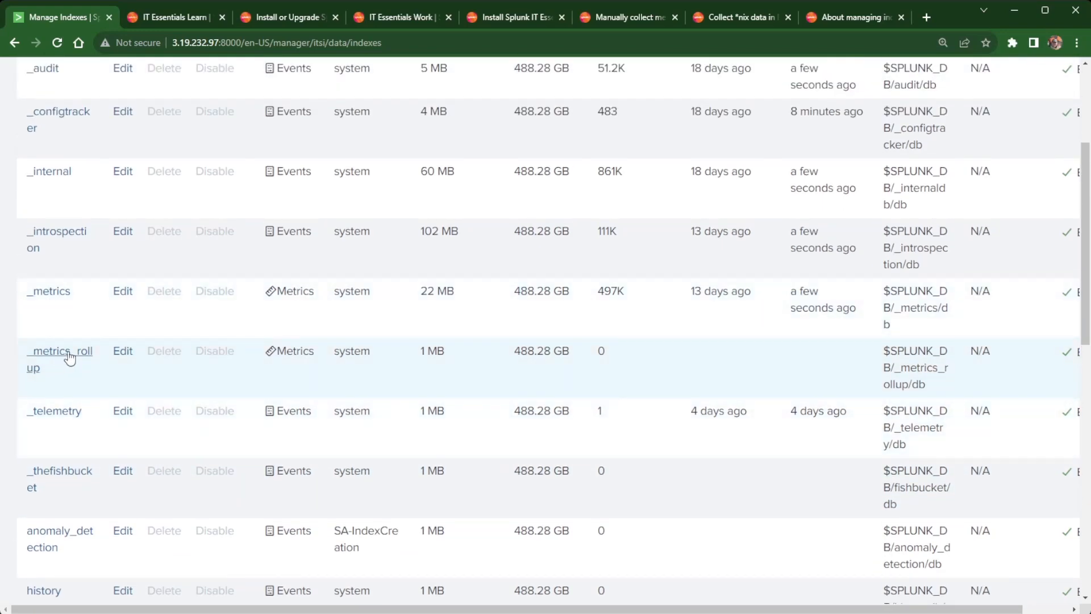
scroll(73, 350, down, 5)
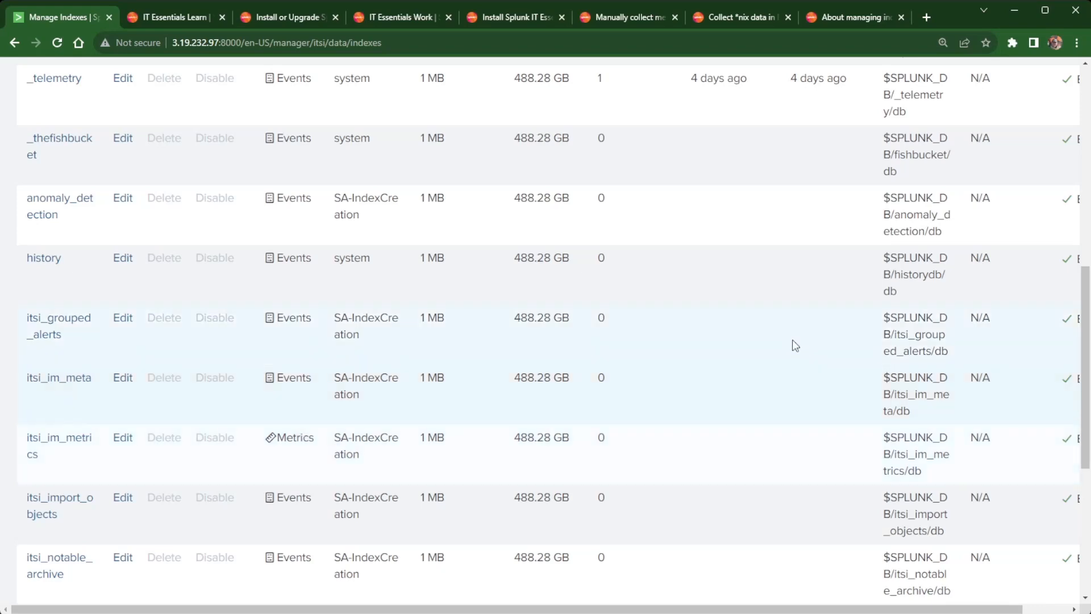
click(852, 18)
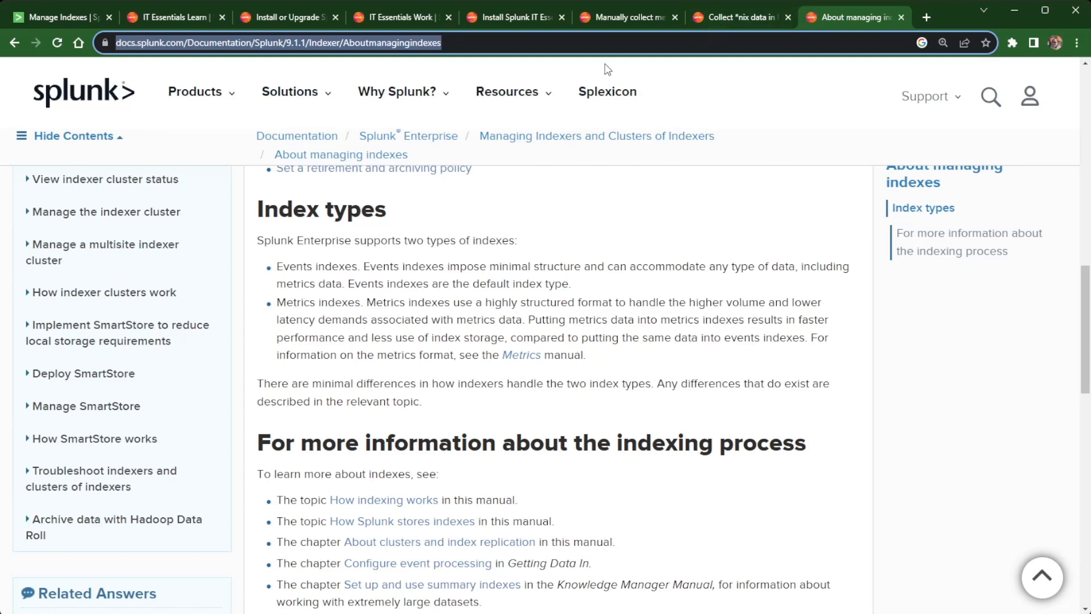
Open the IT Essentials Work installation guide for distributed environments.
click(408, 15)
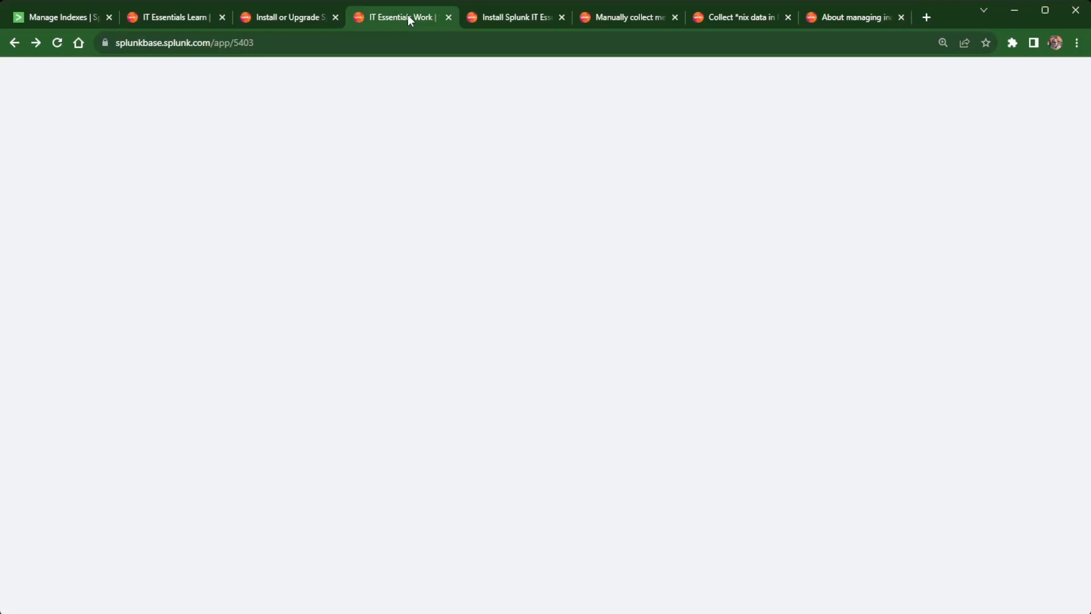
click(500, 17)
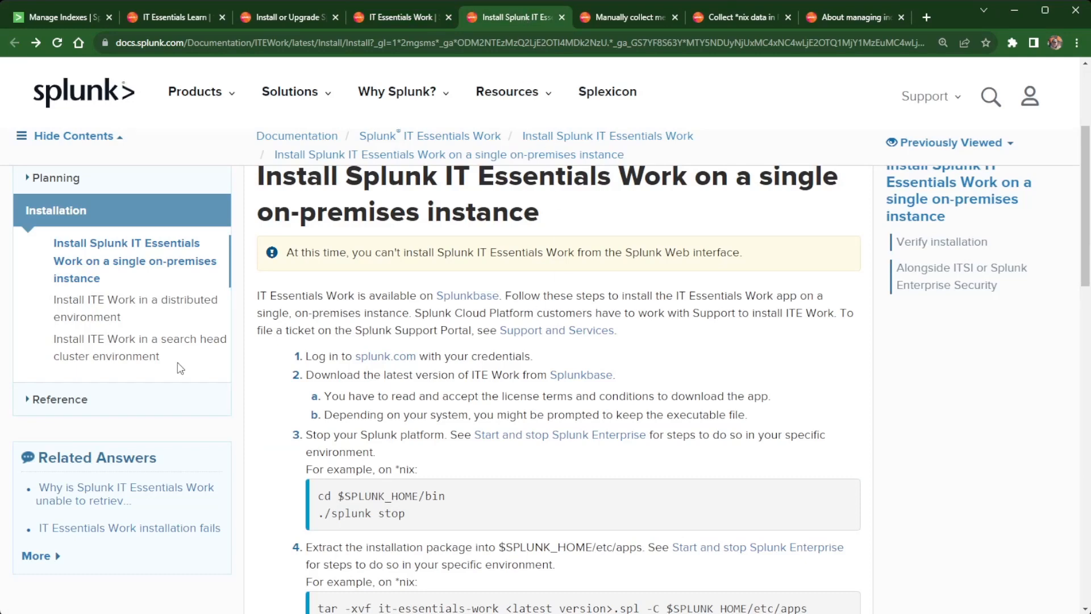
click(137, 310)
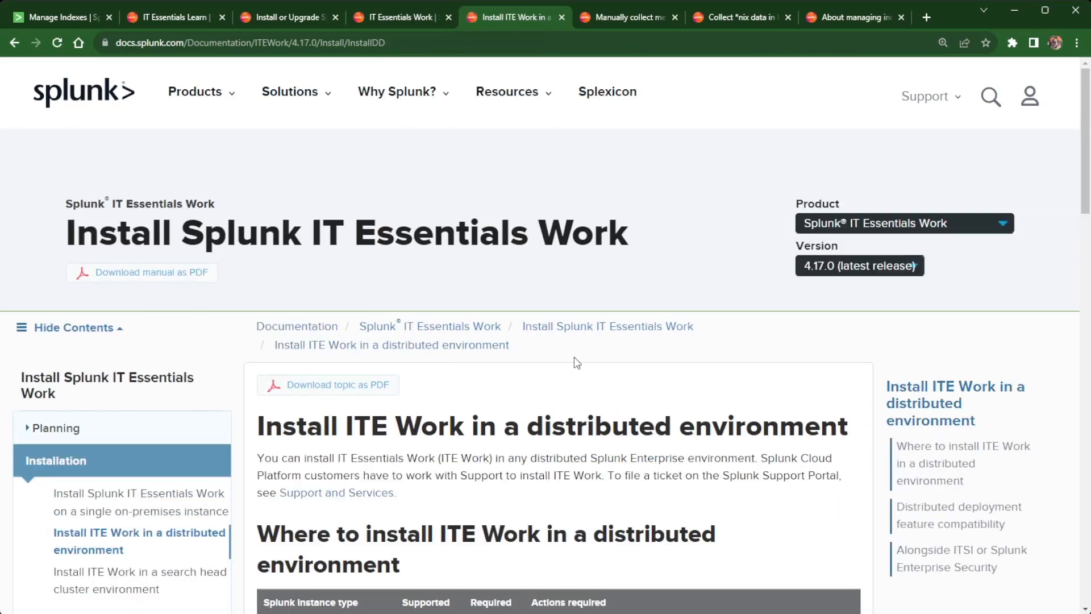
Find the SA-IndexCreation app in the guide, then return to the Splunk indexes page.
scroll(576, 363, down, 3)
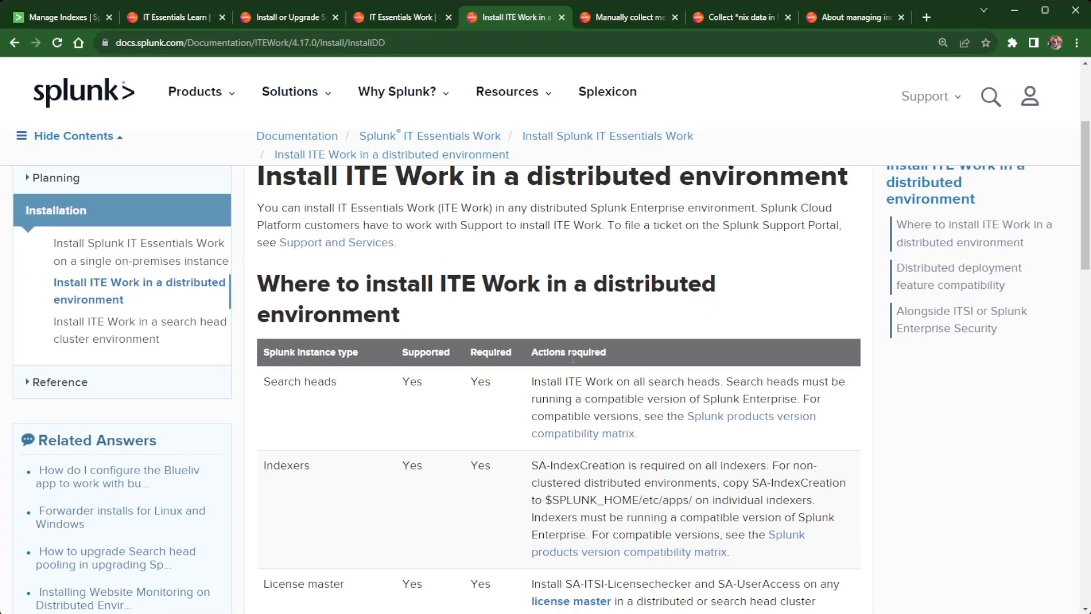
scroll(572, 359, down, 3)
scroll(572, 360, down, 6)
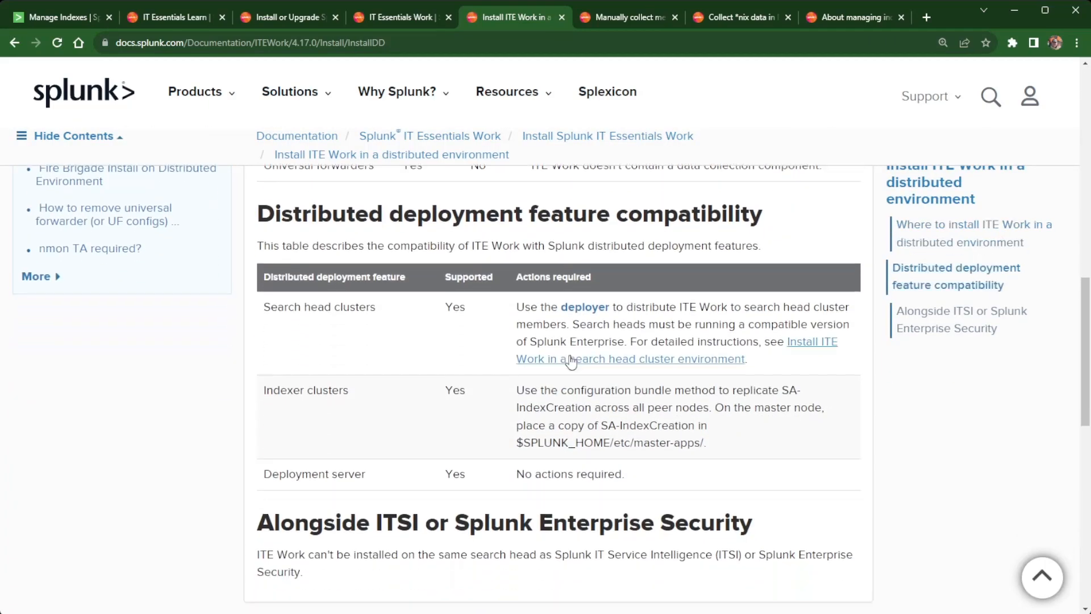
scroll(572, 361, down, 4)
scroll(571, 359, up, 2)
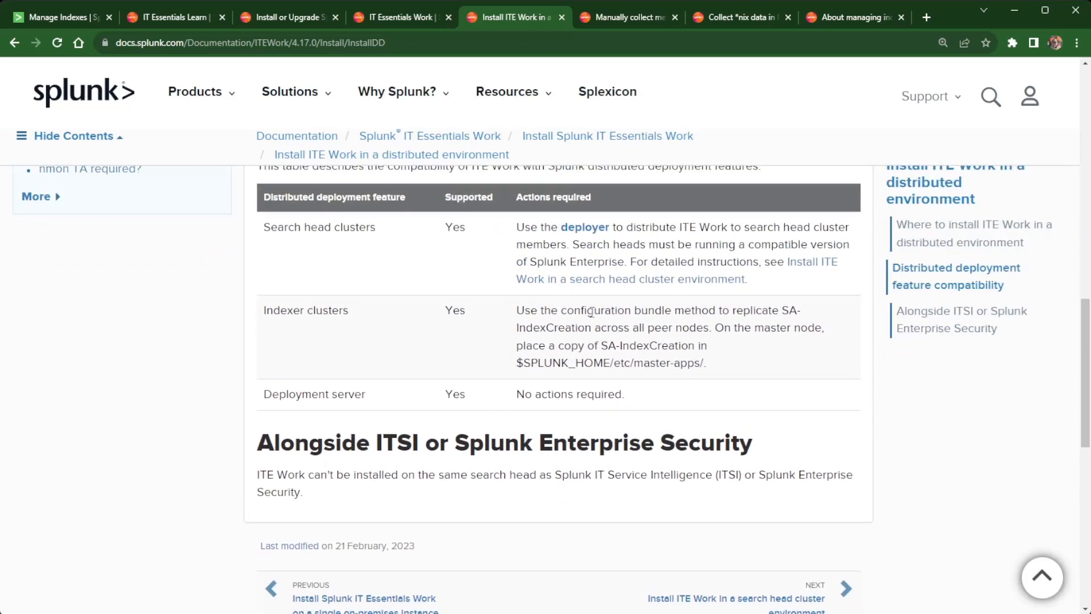
drag(600, 346, 695, 349)
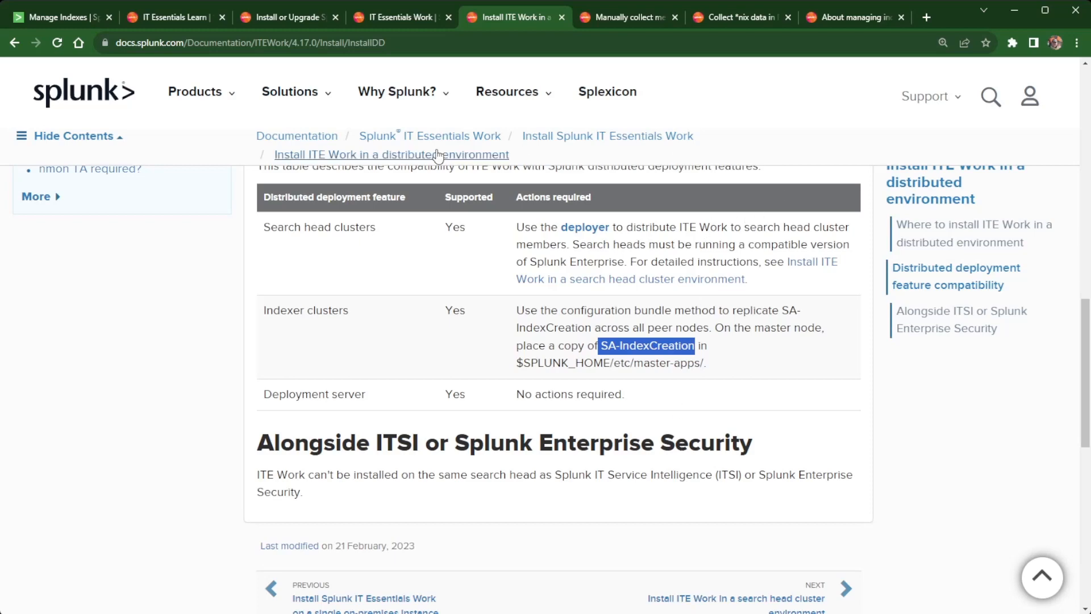
click(64, 18)
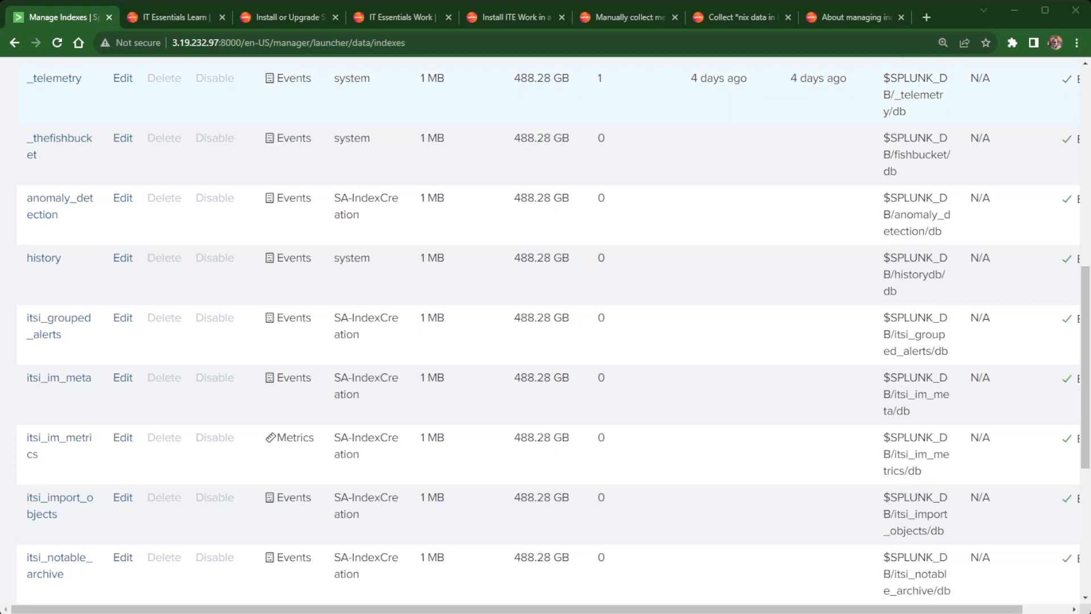
click(617, 22)
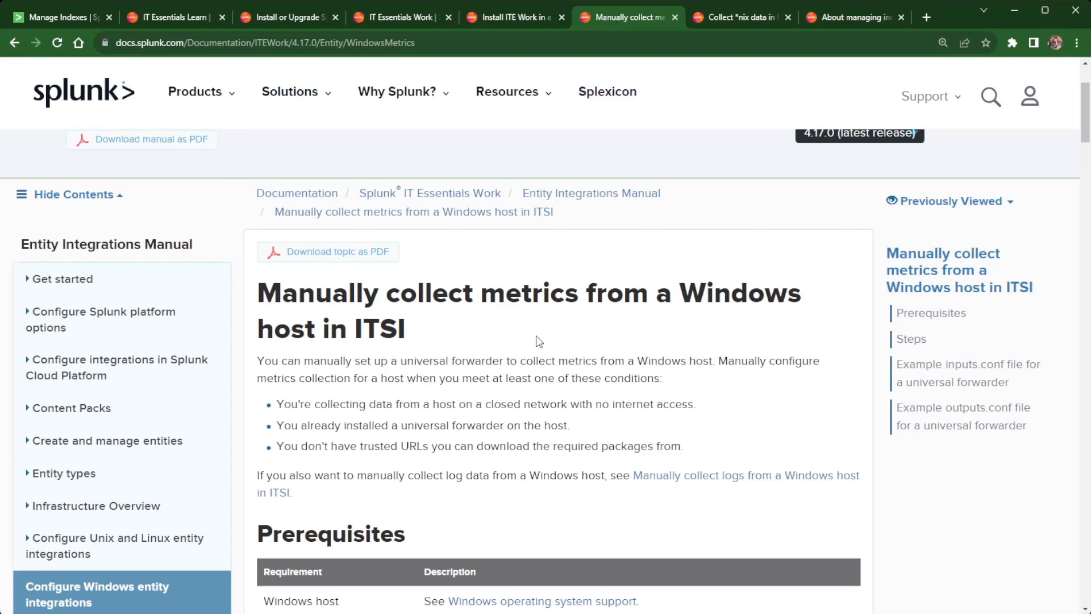
scroll(540, 340, down, 12)
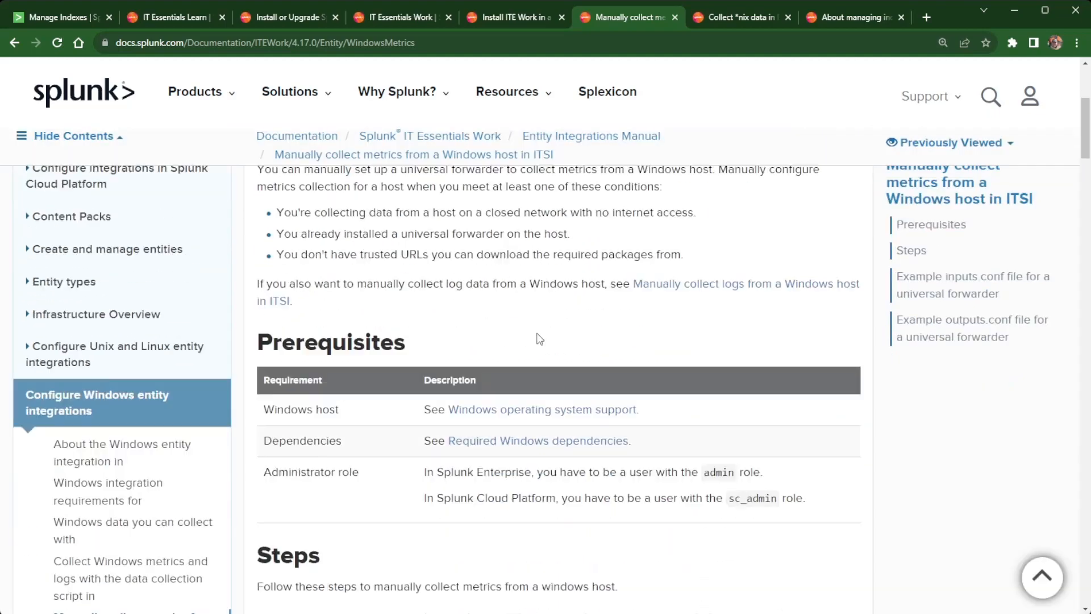
scroll(539, 335, down, 13)
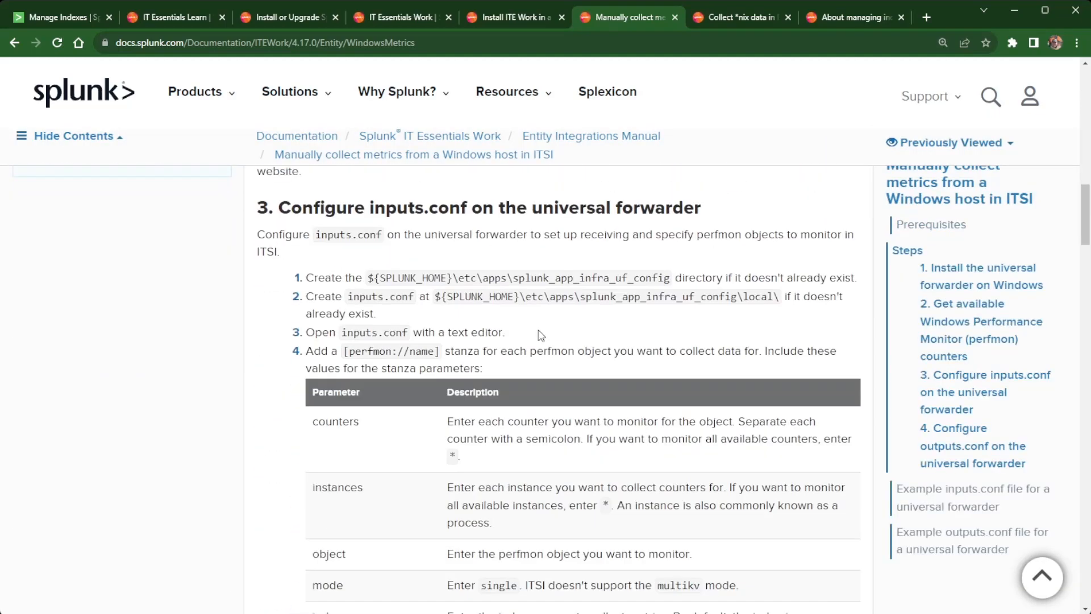
scroll(544, 332, up, 3)
scroll(544, 333, up, 6)
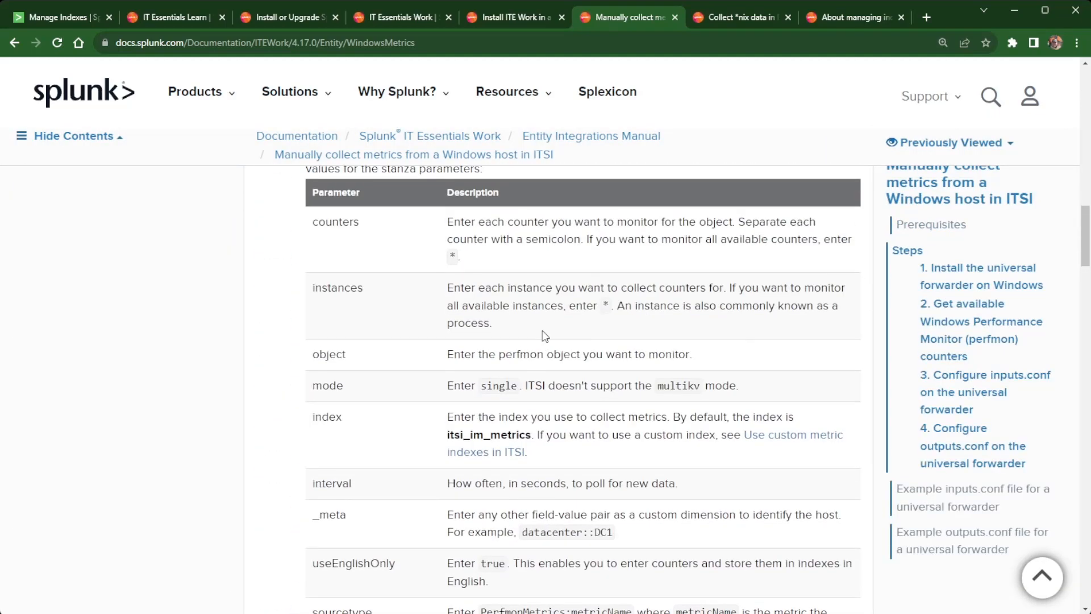
scroll(543, 336, down, 15)
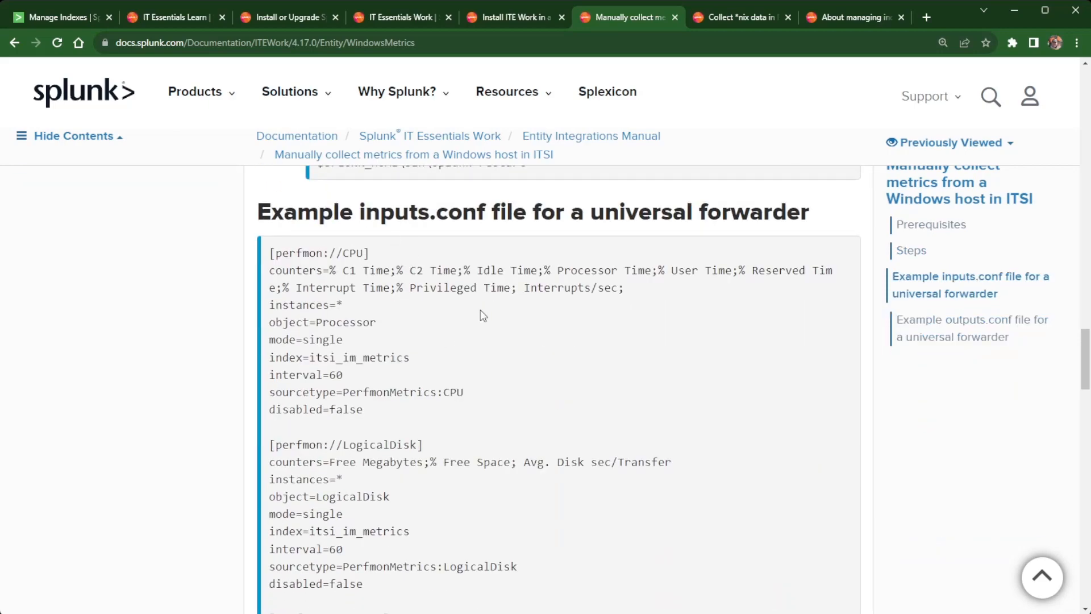
scroll(483, 316, down, 1)
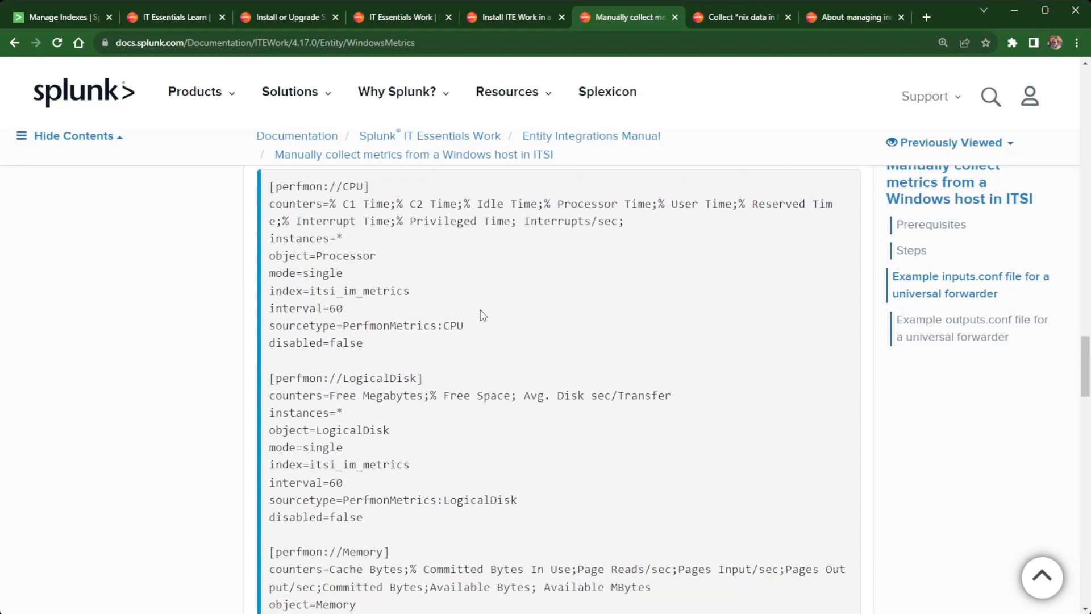
click(748, 12)
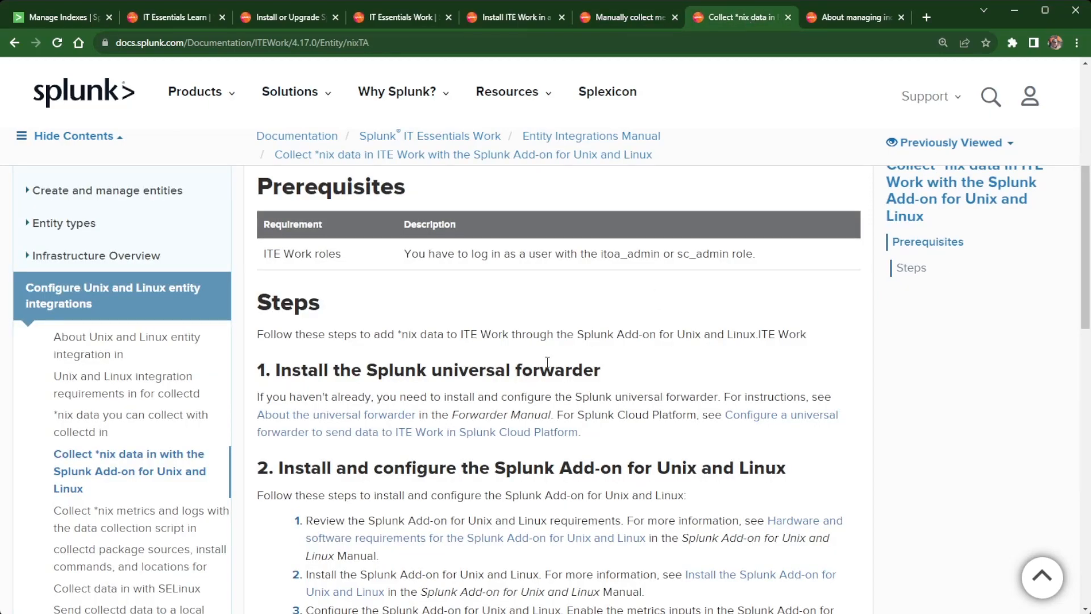
scroll(548, 362, down, 5)
scroll(548, 362, up, 1)
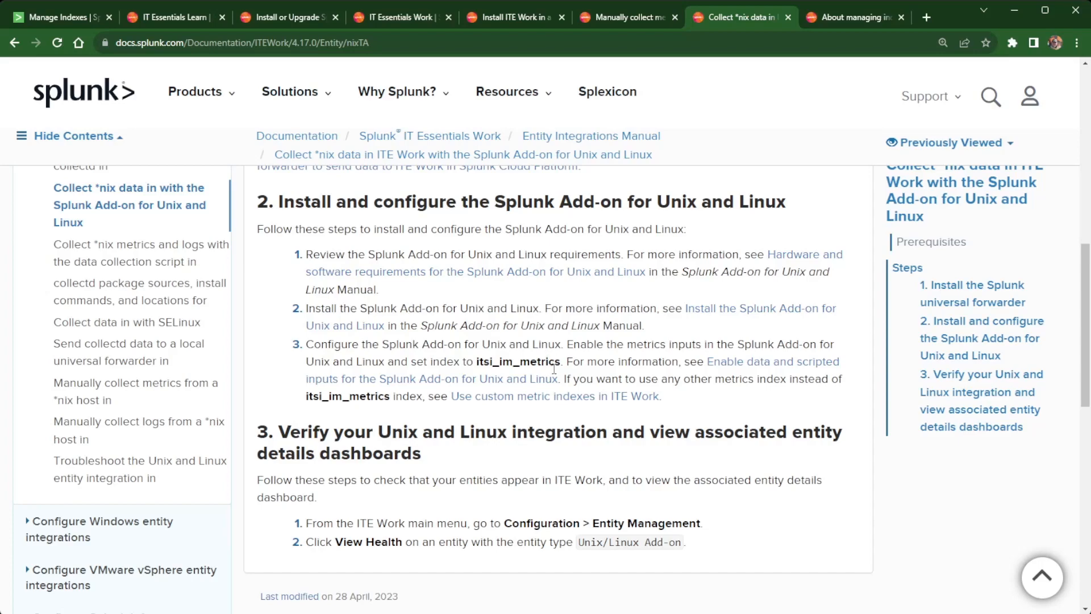
click(52, 19)
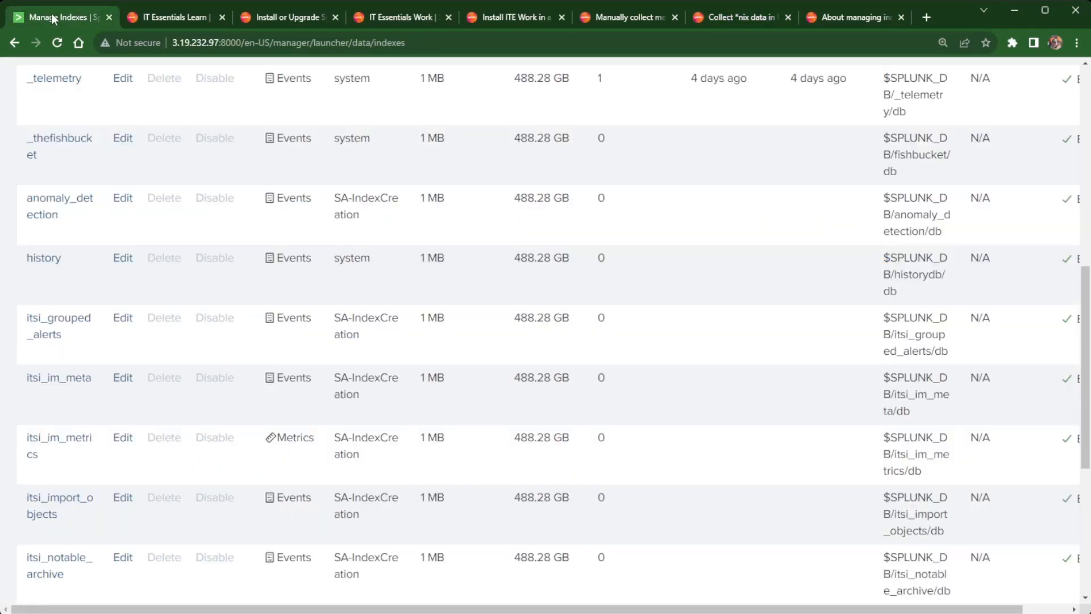
scroll(145, 250, up, 8)
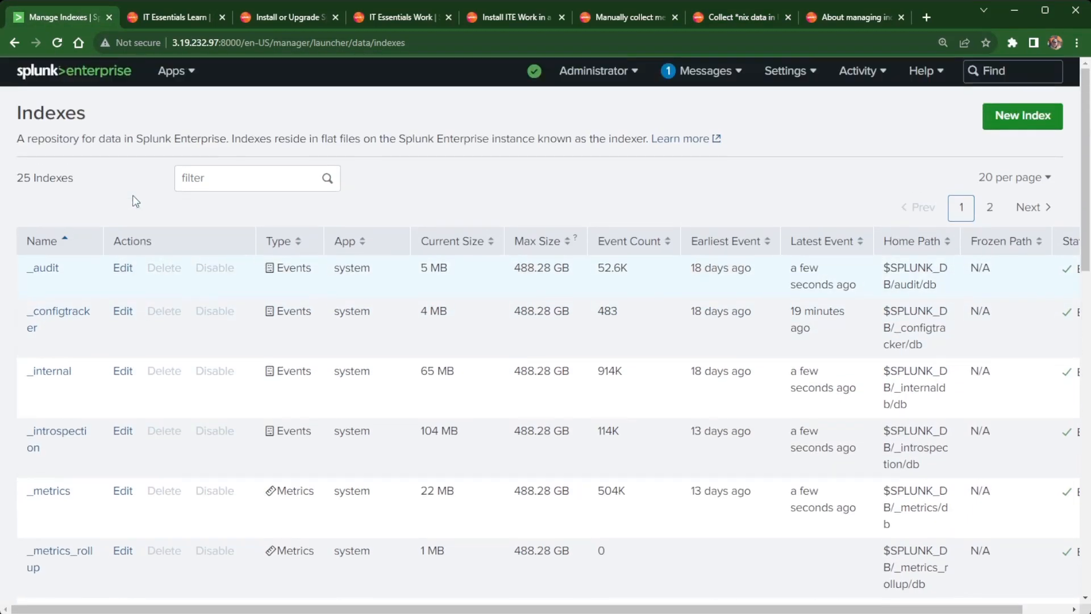
Launch Config Explorer from the Splunk home page, landing in the Splunk_TA_nix folder.
click(76, 71)
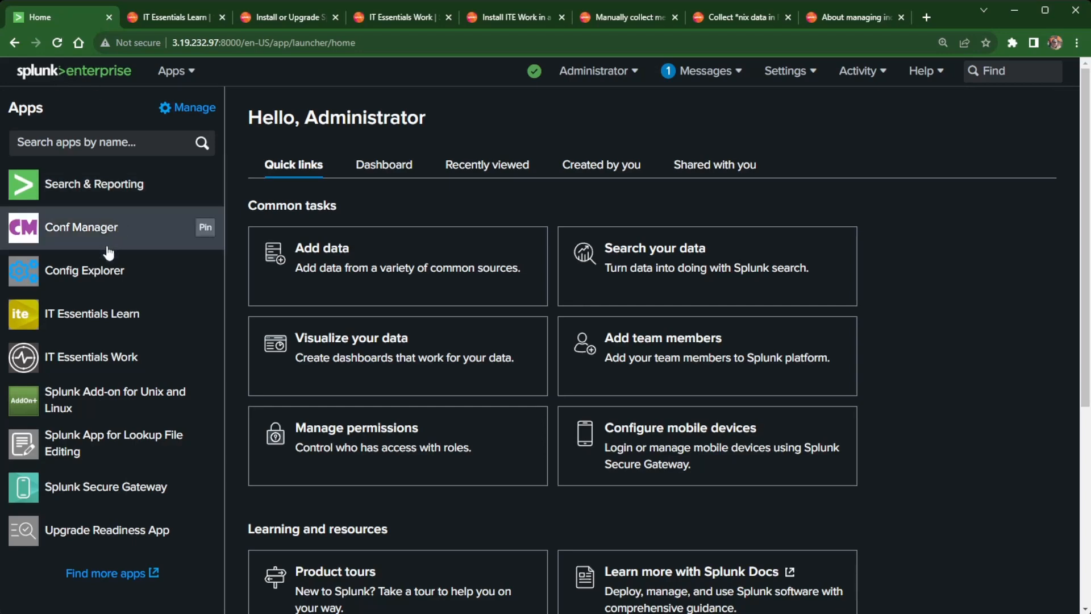
click(98, 277)
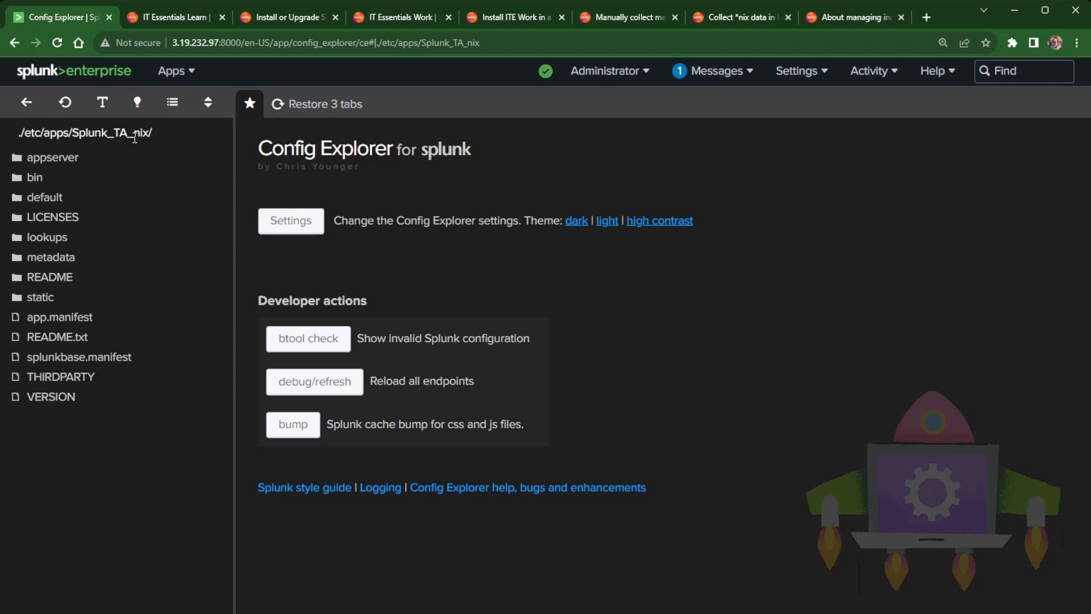
Open Splunk_TA_nix's default/inputs.conf in Config Explorer.
click(47, 199)
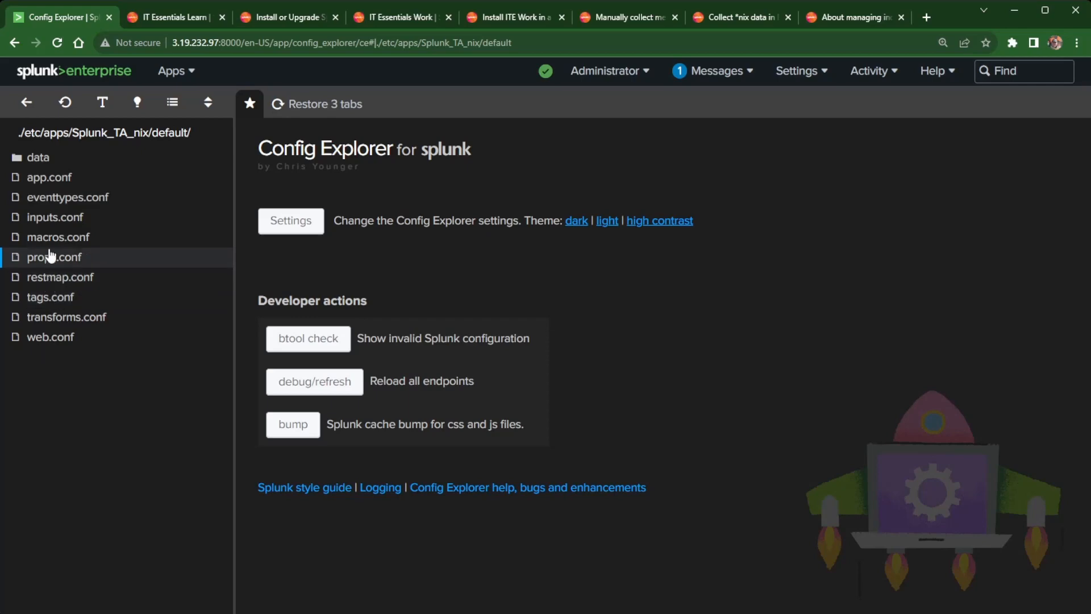
click(43, 223)
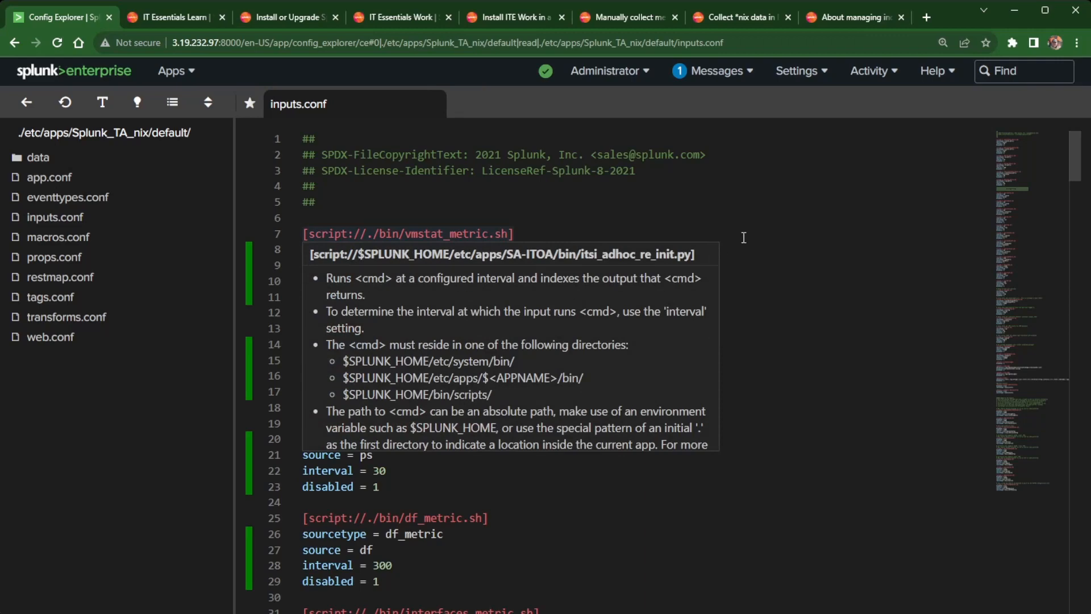
scroll(468, 211, down, 1)
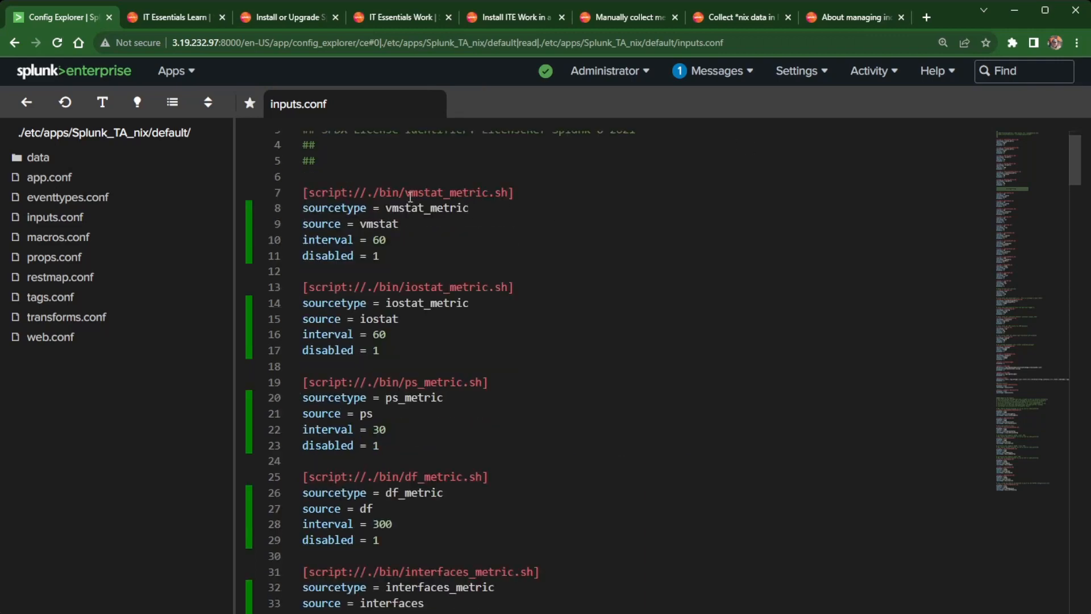
scroll(409, 199, down, 3)
scroll(407, 199, up, 5)
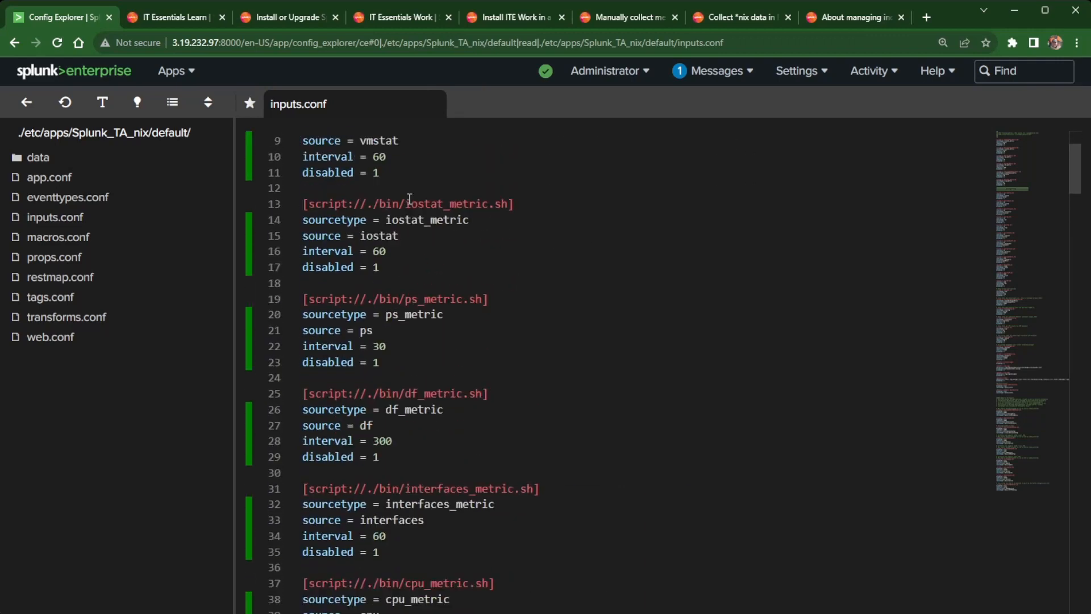
scroll(435, 284, down, 3)
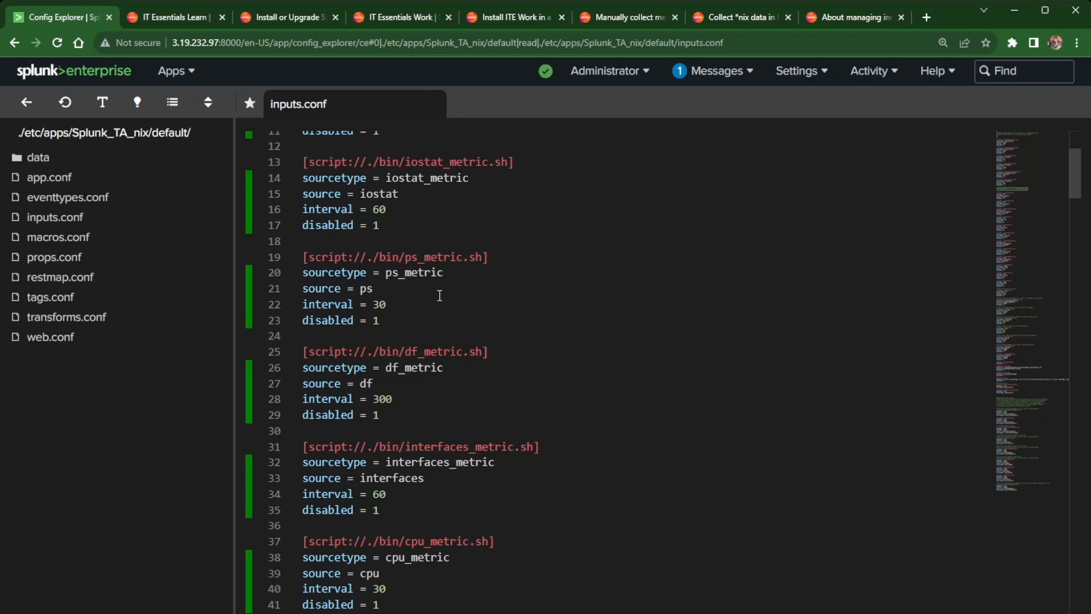
Check that metric stanzas like iostat_metric, ps_metric and df_metric are set disabled = 1.
click(400, 226)
click(385, 320)
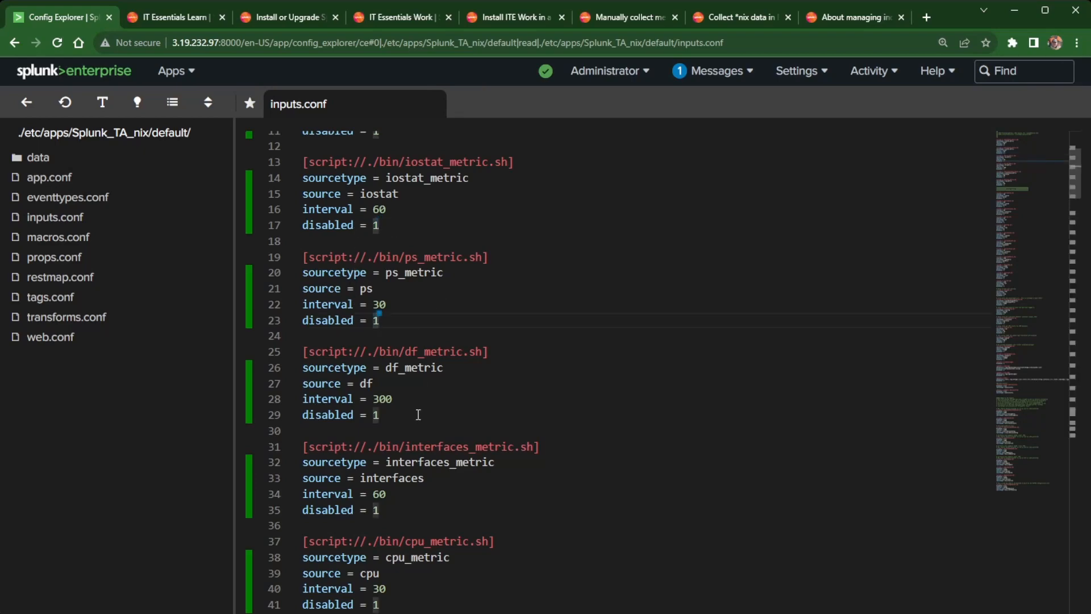
click(397, 416)
scroll(410, 423, down, 3)
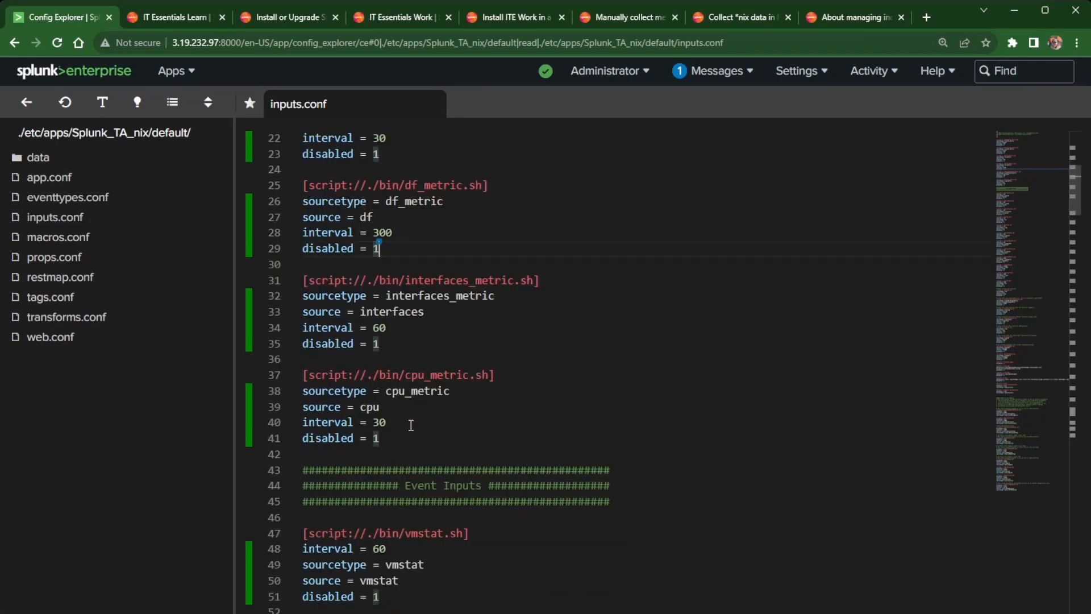
scroll(412, 425, down, 2)
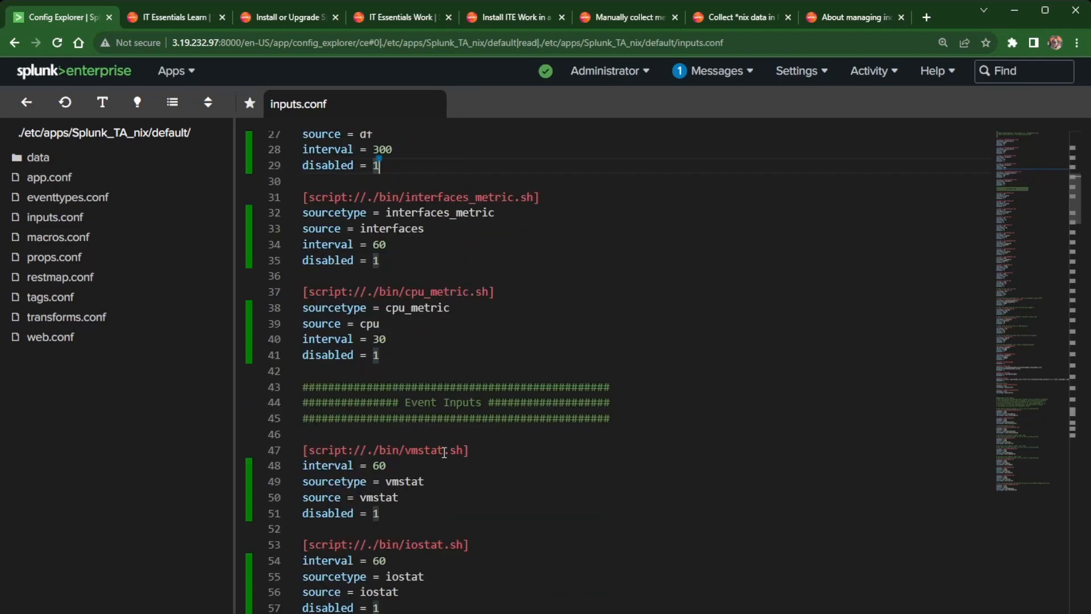
scroll(444, 461, down, 2)
scroll(444, 461, down, 2)
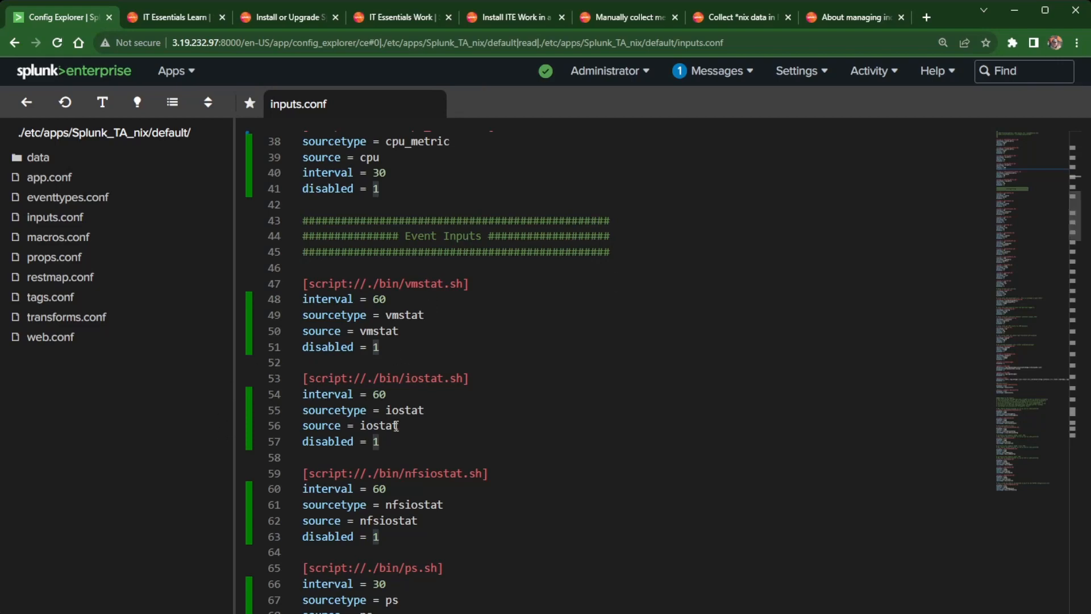
scroll(392, 422, down, 2)
scroll(393, 422, down, 4)
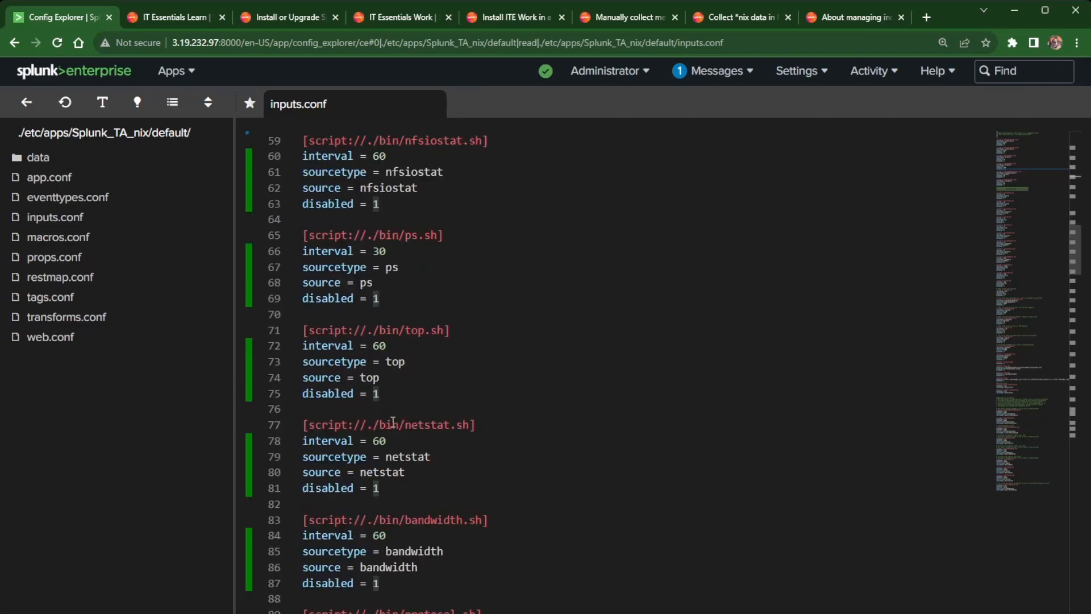
scroll(393, 422, down, 1)
mouse_move(397, 419)
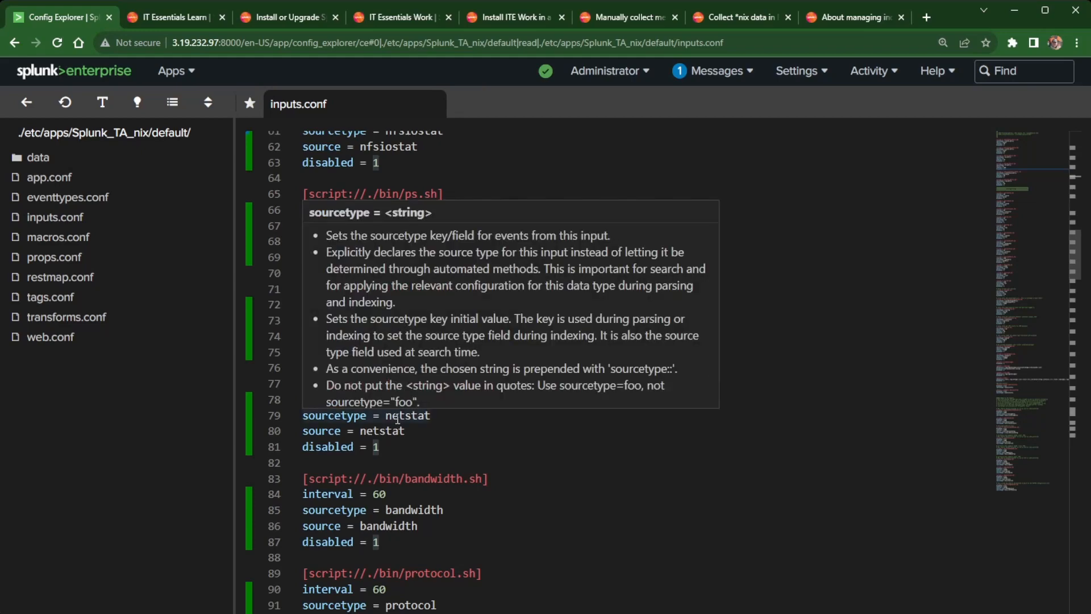
scroll(397, 418, up, 4)
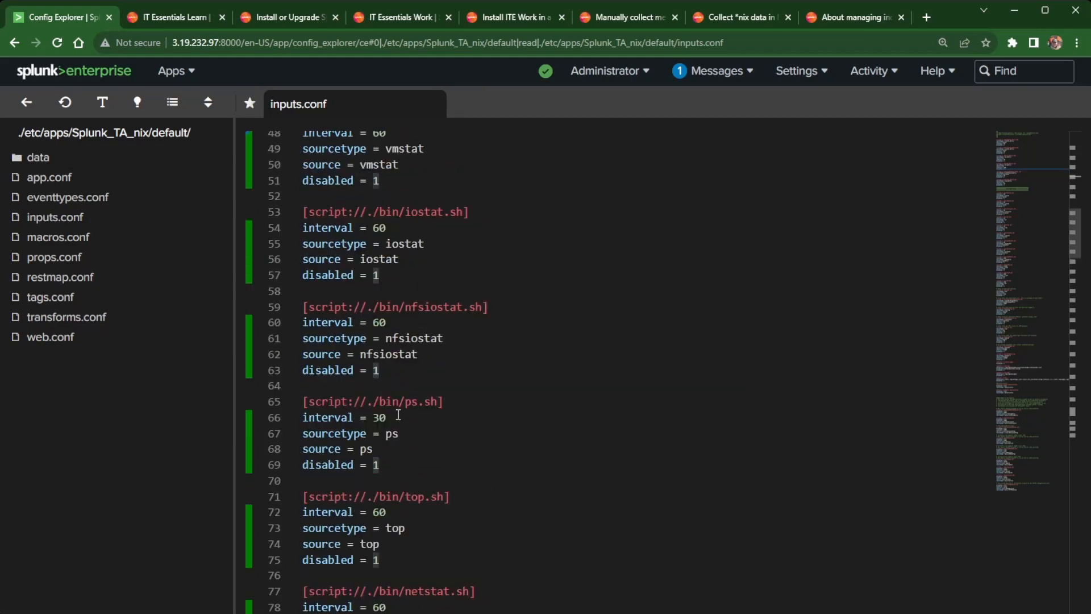
scroll(399, 413, up, 3)
scroll(399, 414, up, 11)
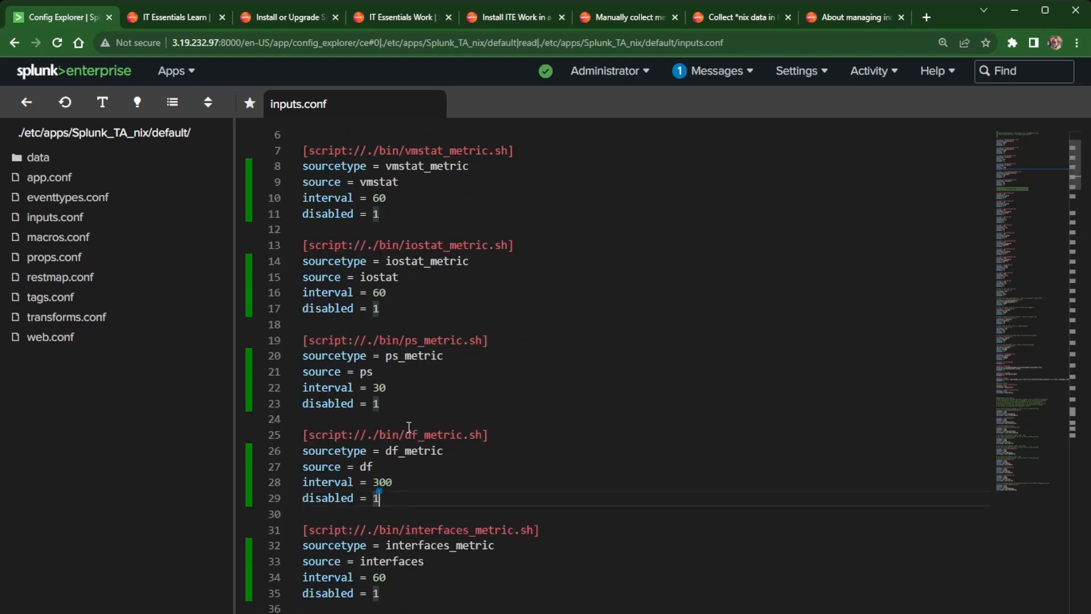
scroll(409, 423, down, 2)
scroll(411, 579, down, 3)
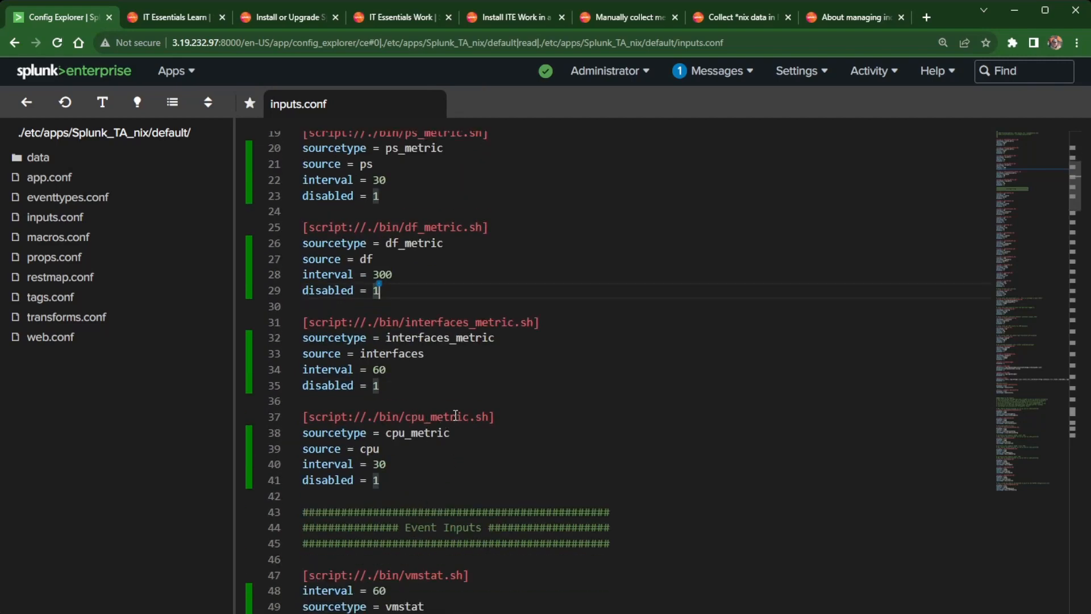
mouse_move(459, 417)
scroll(829, 399, up, 6)
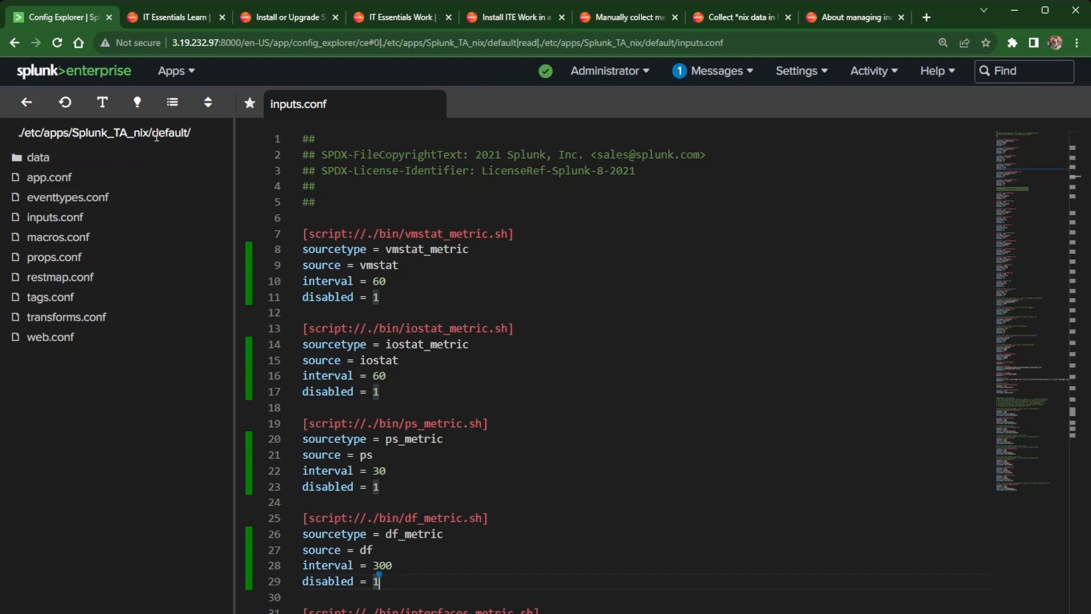
Open cpu_metric.sh from Splunk_TA_nix's bin folder.
click(26, 103)
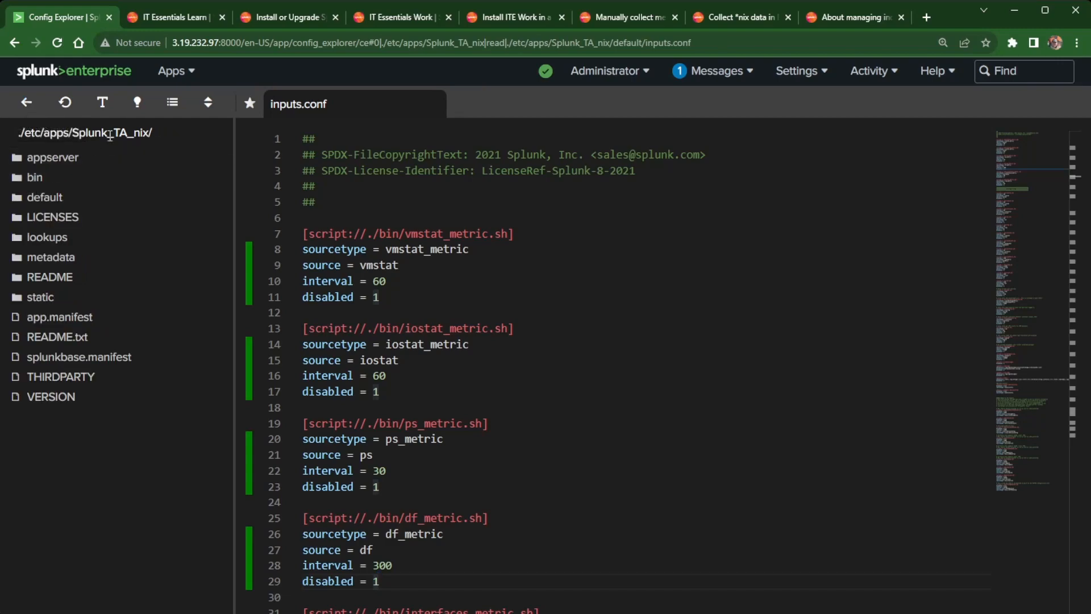
click(34, 177)
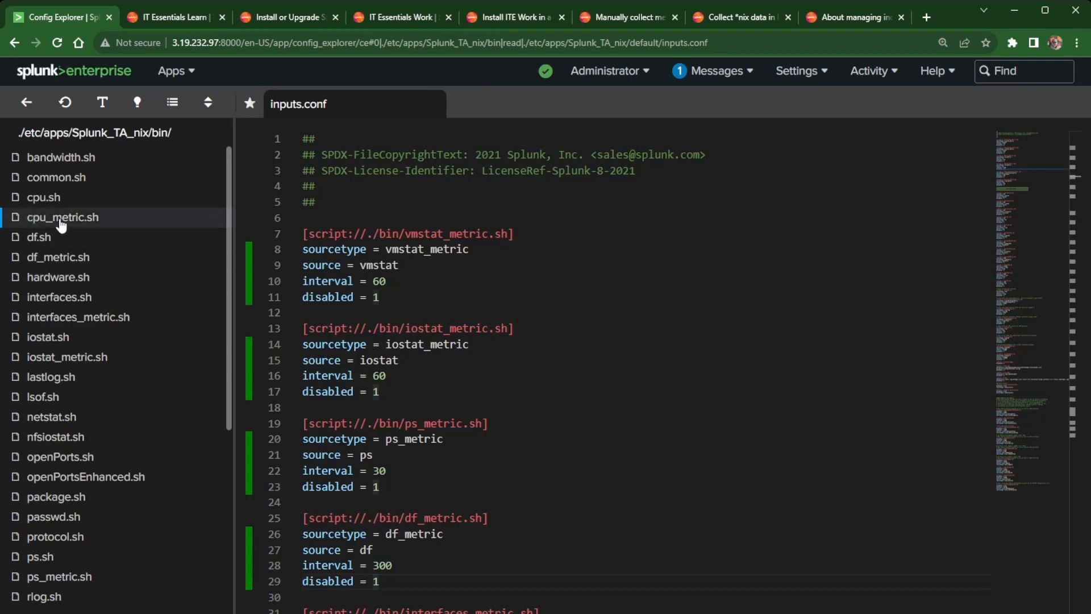
click(62, 219)
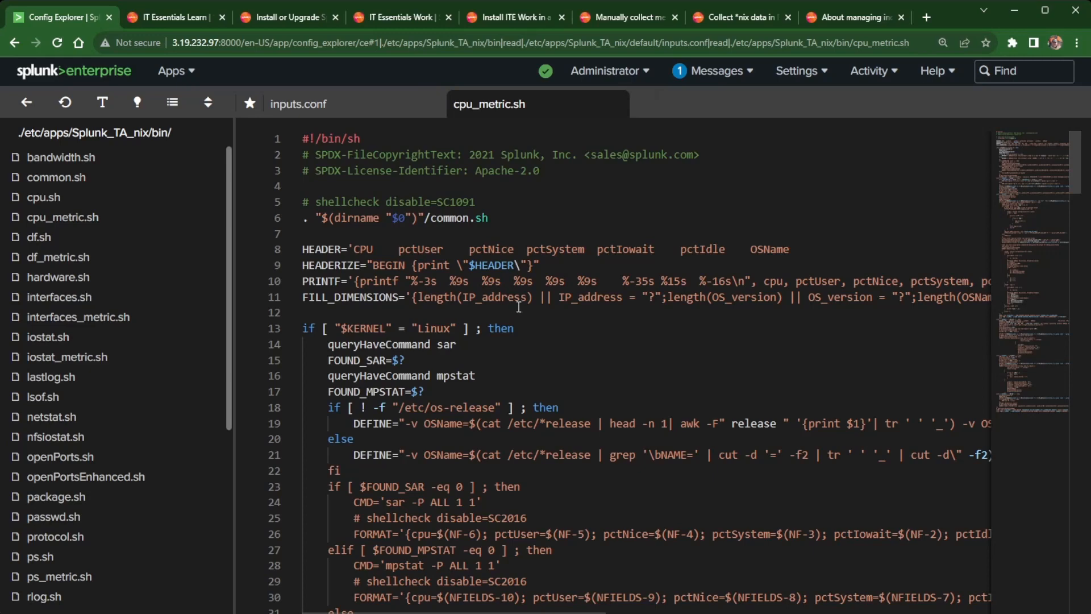
Find and select the mpstat command on line 38 of the script.
scroll(527, 302, down, 3)
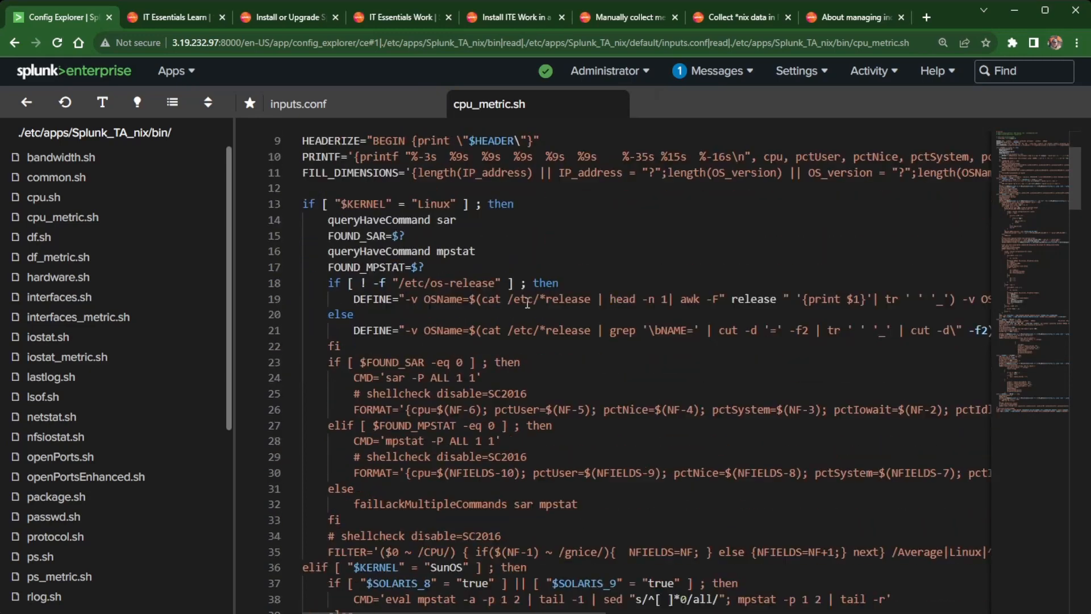
scroll(501, 254, down, 2)
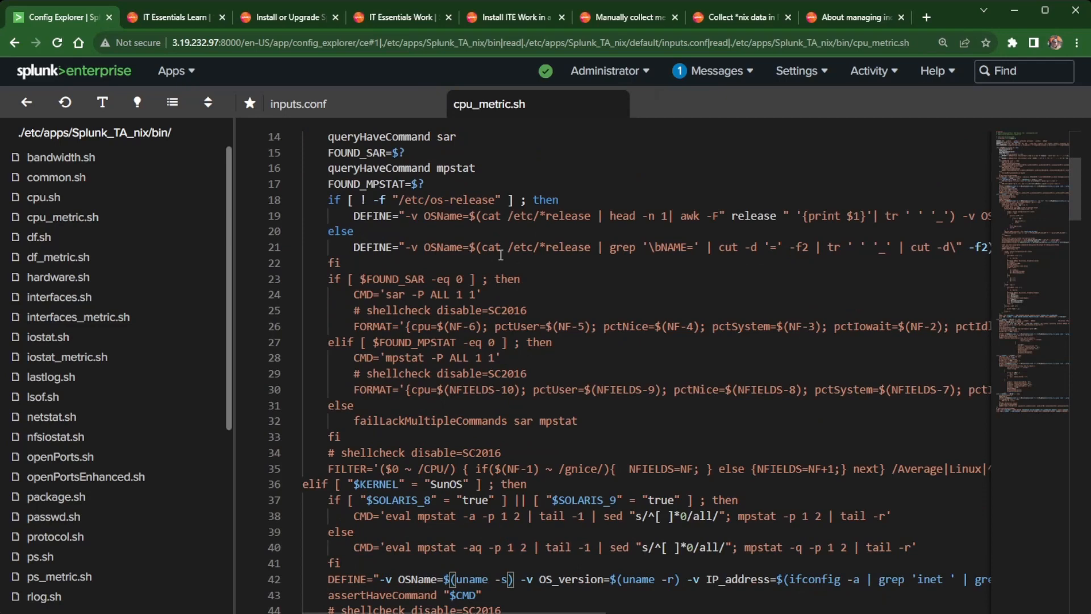
scroll(504, 252, down, 3)
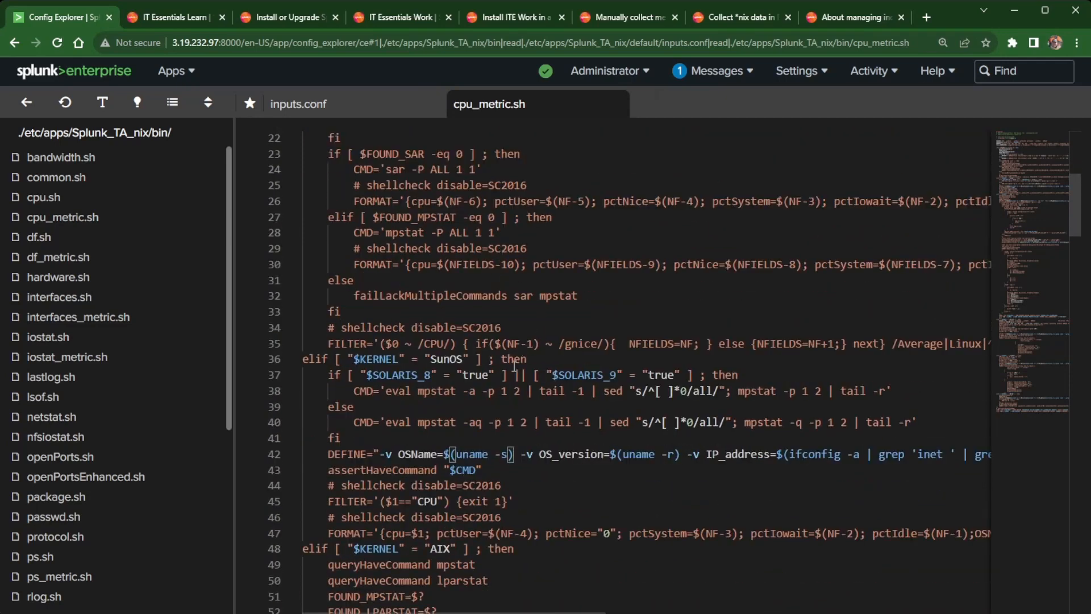
double_click(436, 391)
drag(451, 393, 463, 392)
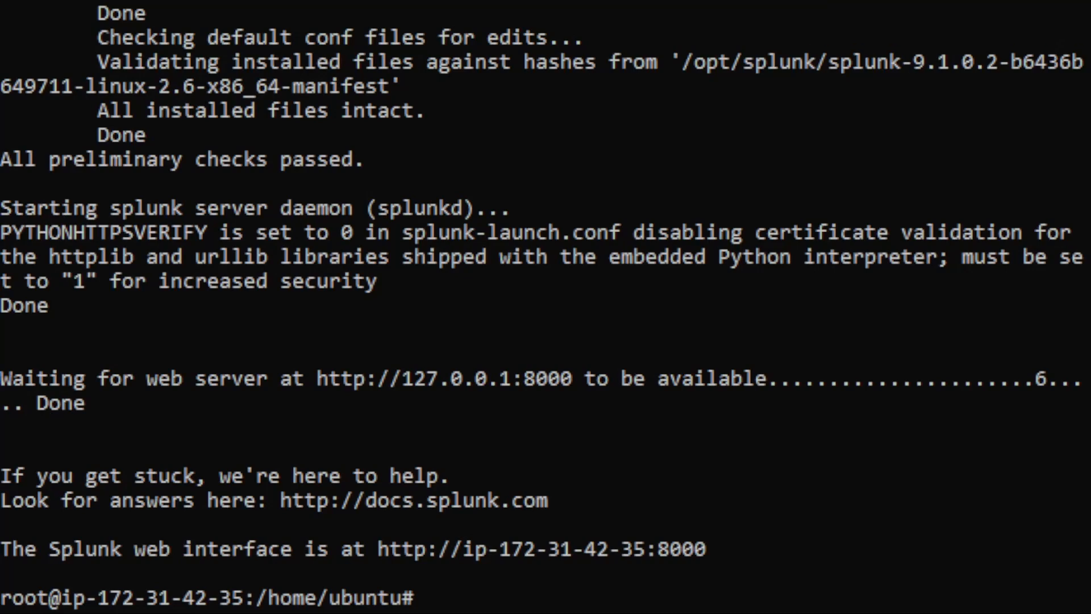
Run mpstat on both hosts, finding the command is not installed.
text(mpsta)
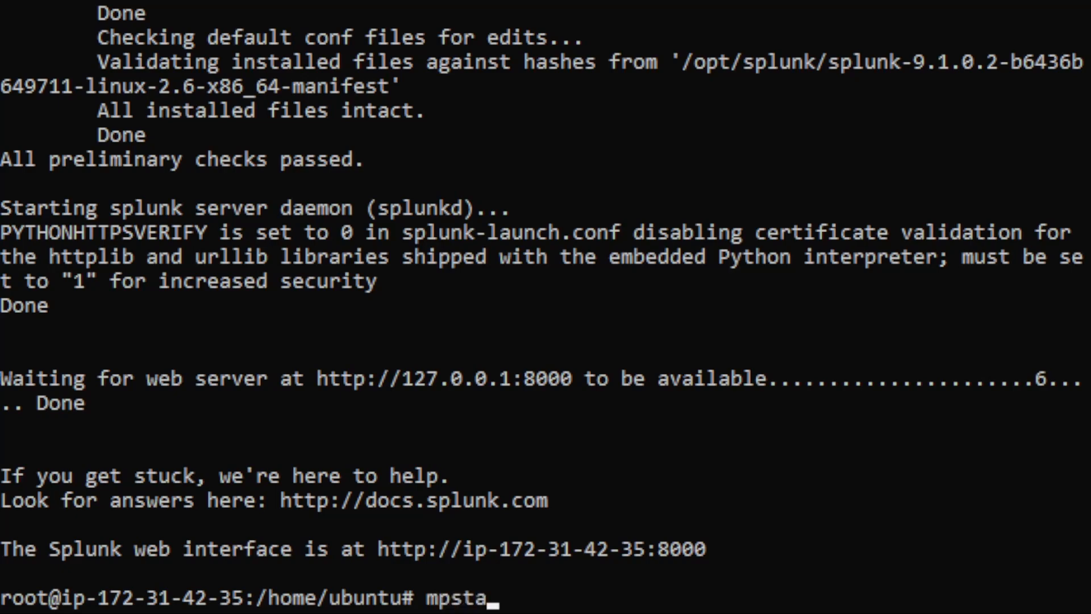
text(t)
key(Return)
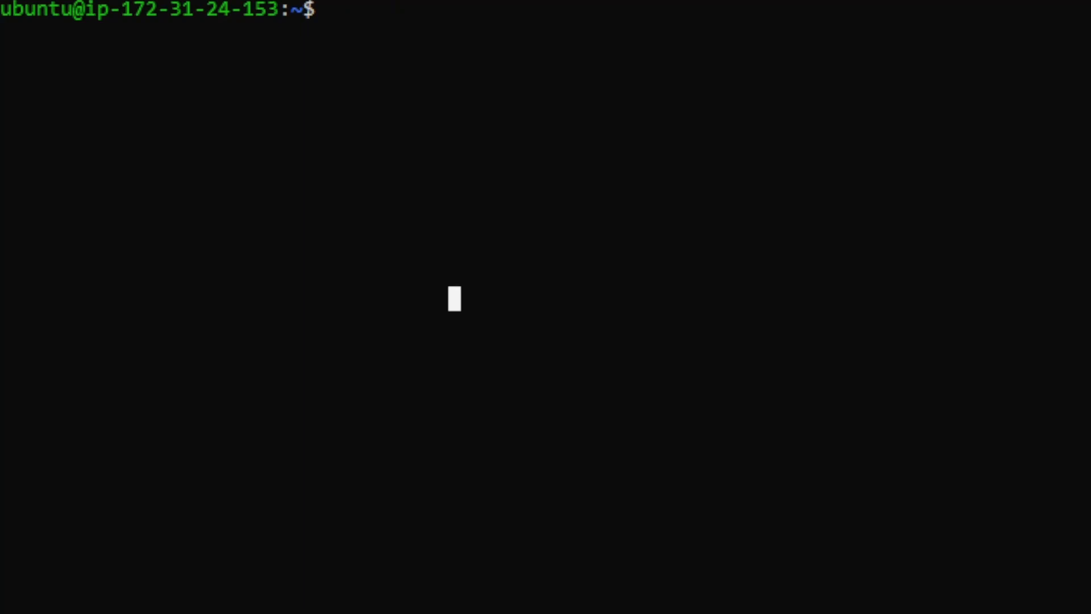
text(mpstat)
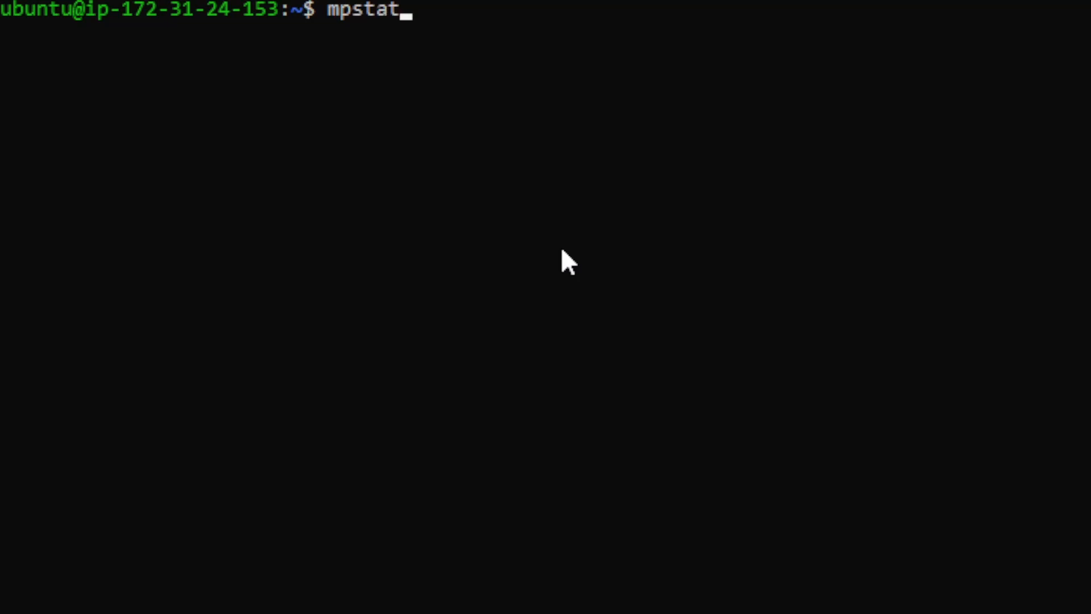
key(Return)
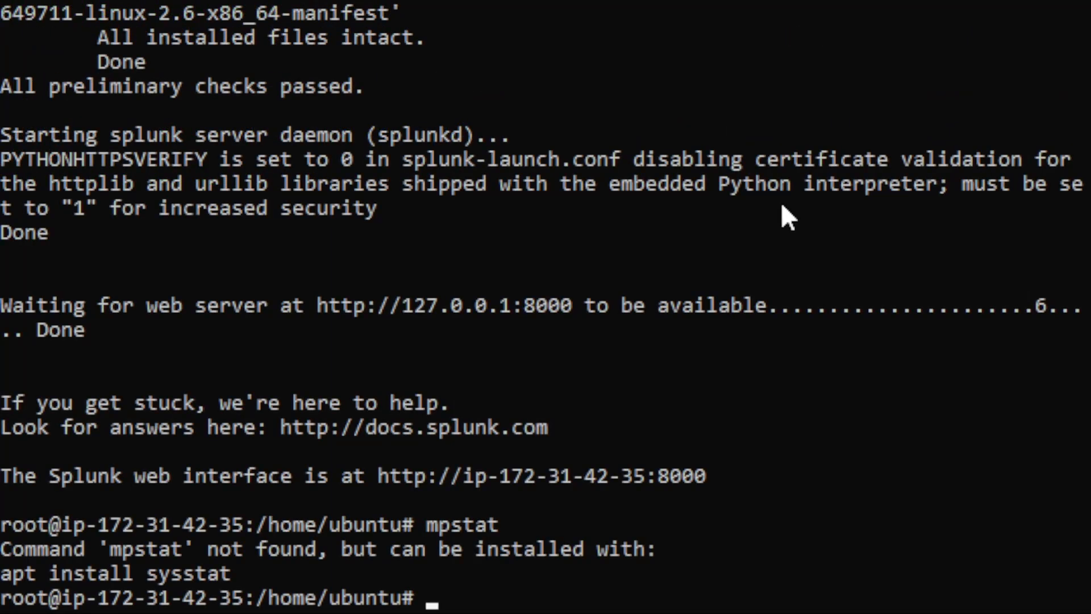
Install the sysstat package with apt, confirming and dismissing the kernel upgrade notice.
text(apt insta)
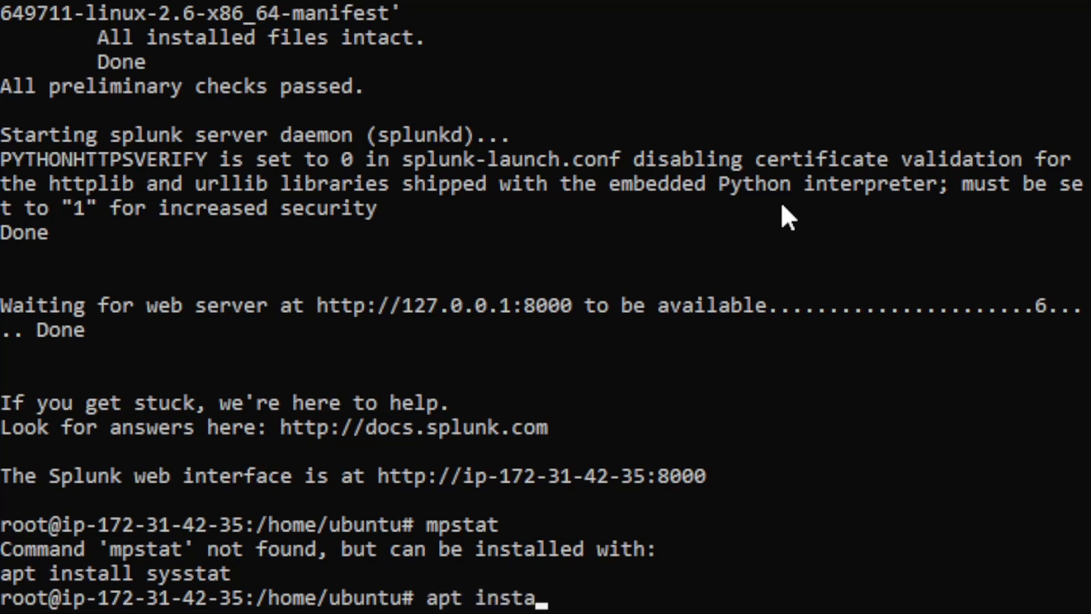
text(ll sys)
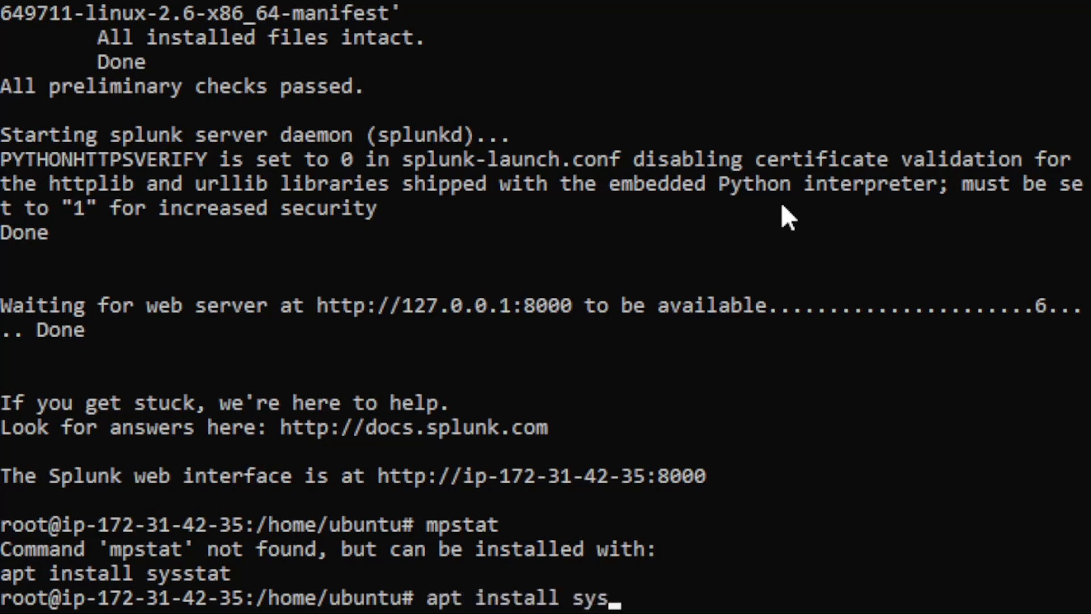
text(stat)
key(Return)
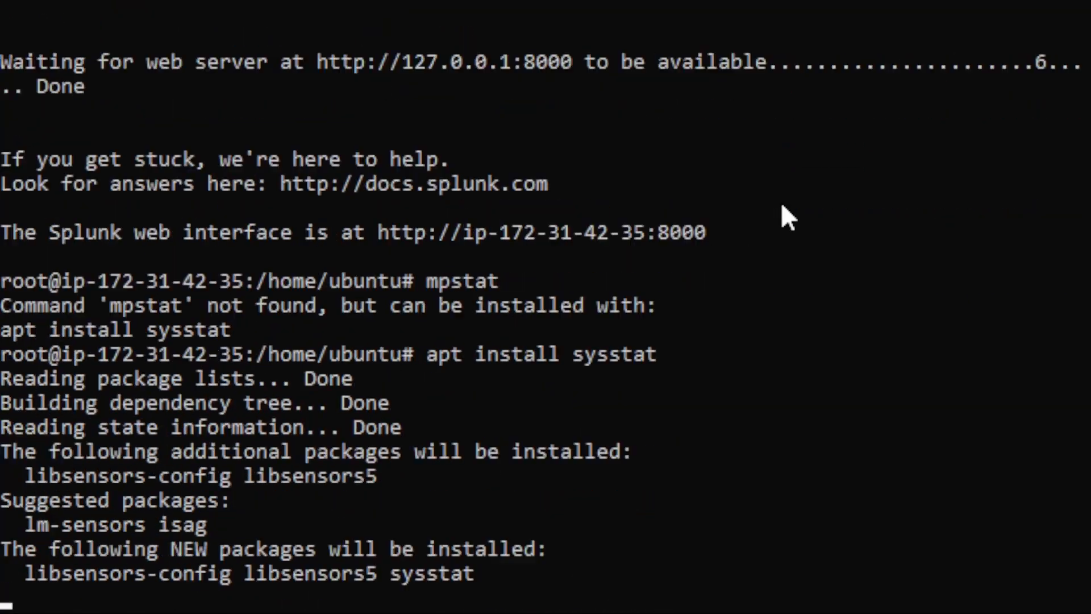
text(y)
key(Return)
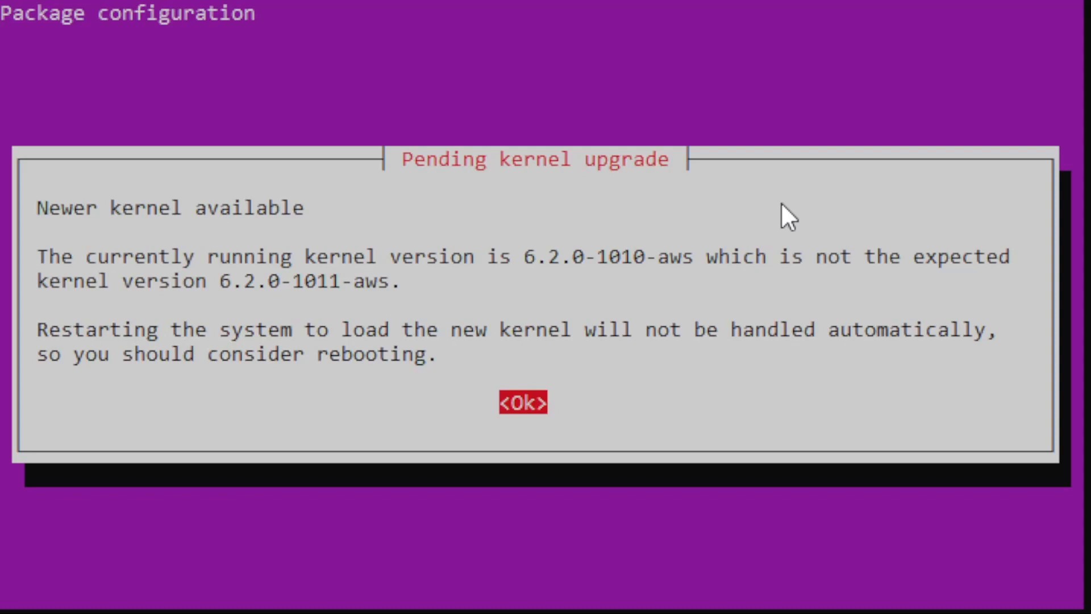
key(Return)
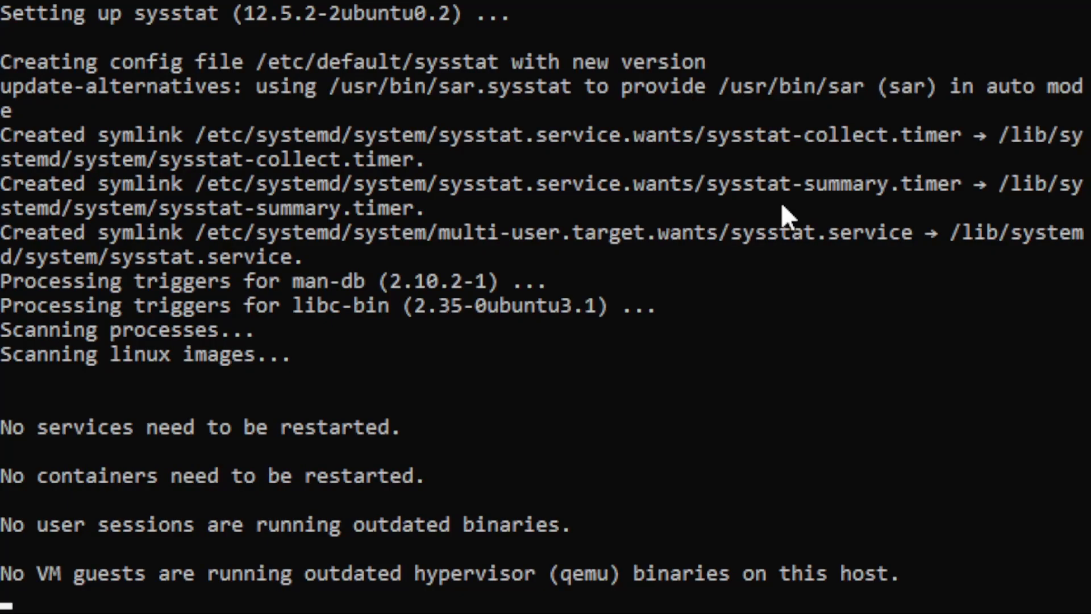
Confirm mpstat now reports CPU stats, then move into /opt/splunk/etc/deployment-apps and list it.
text(mpstat)
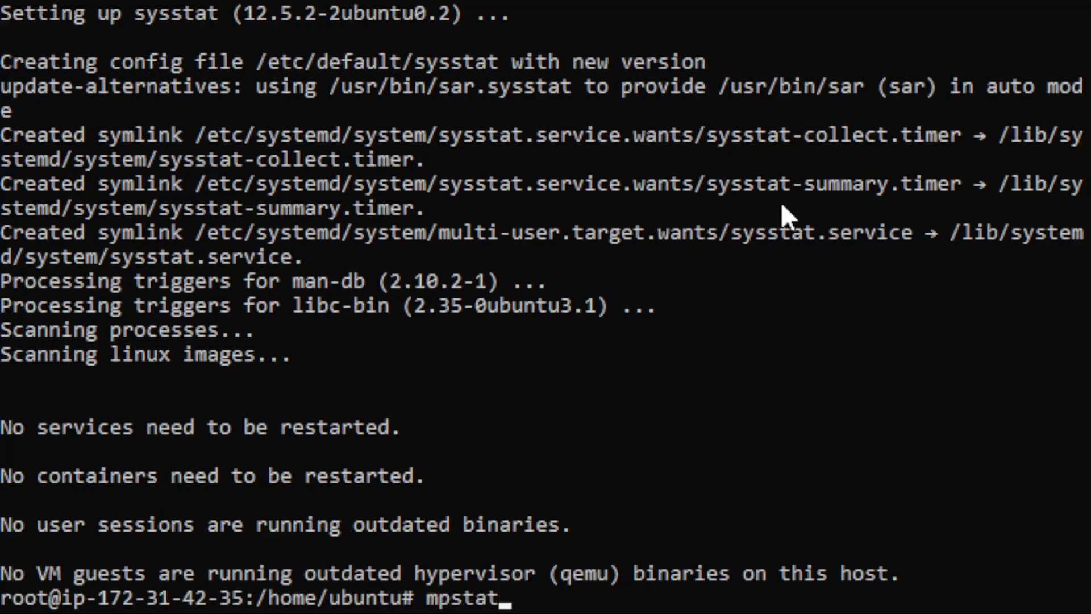
key(Return)
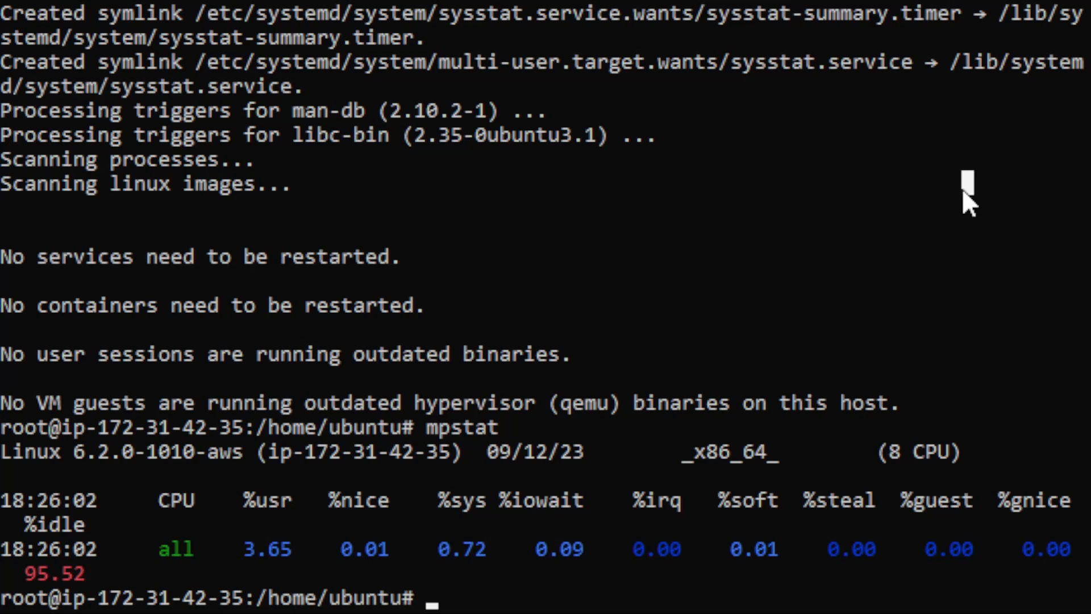
text(cd /etc)
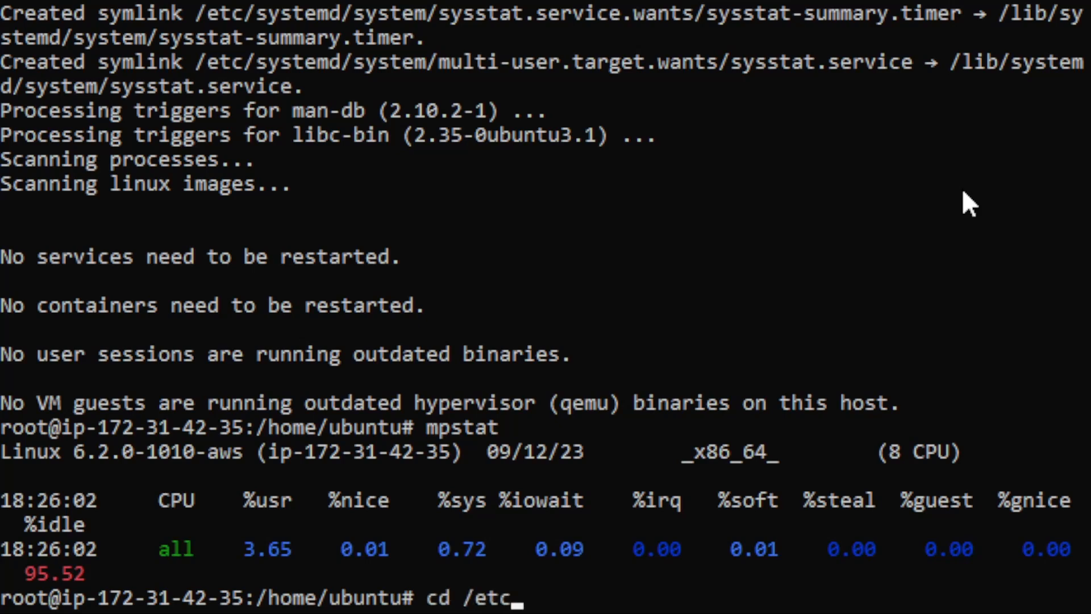
key(BackSpace)
key(BackSpace)
key(BackSpace)
text(opt/splu)
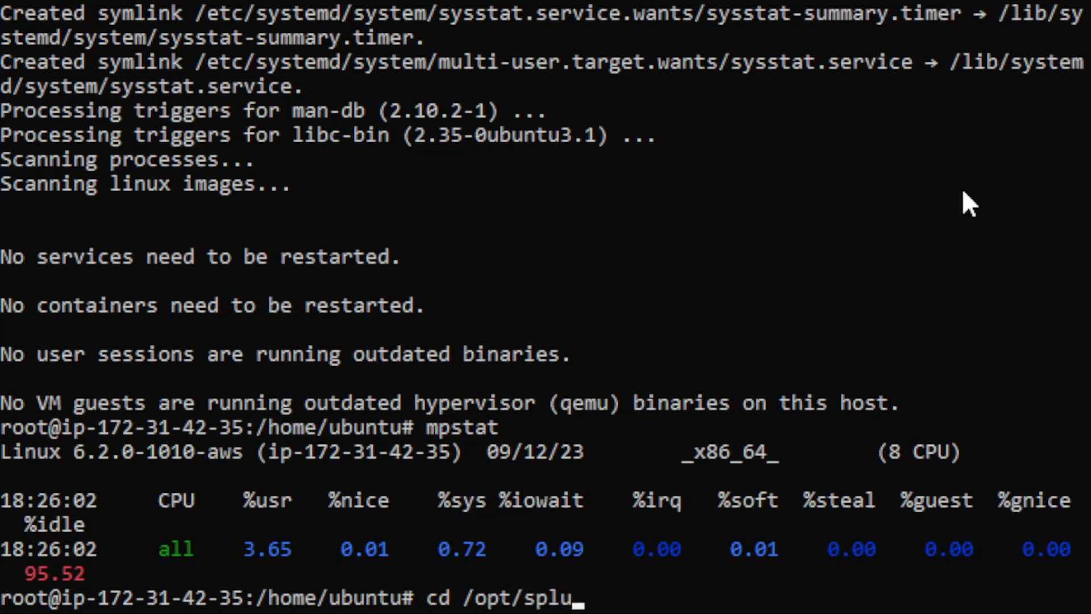
key(Tab)
text(etc)
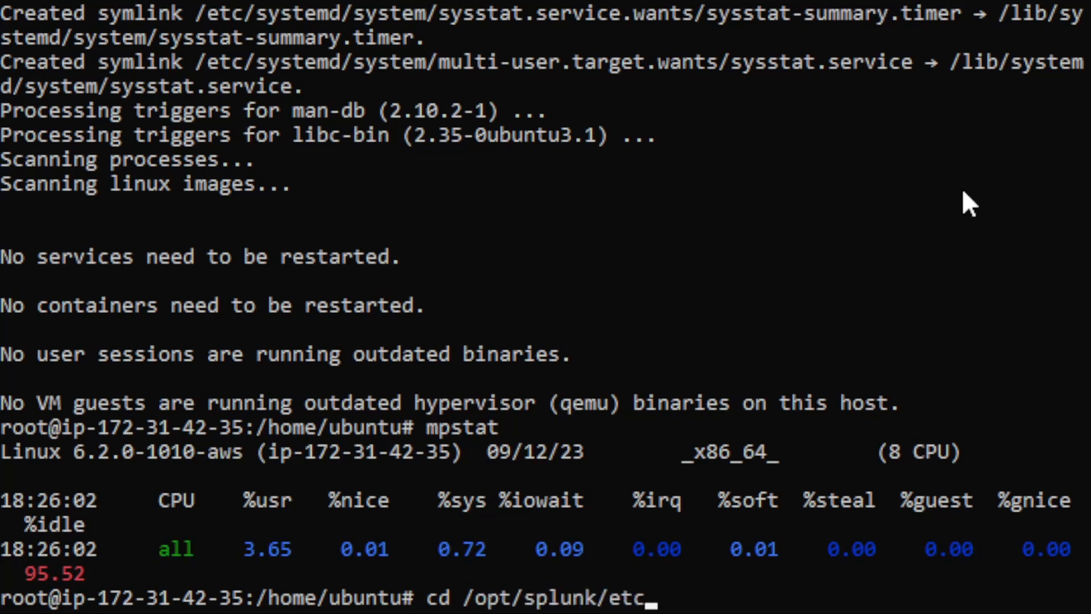
text(/d)
key(Tab)
key(Return)
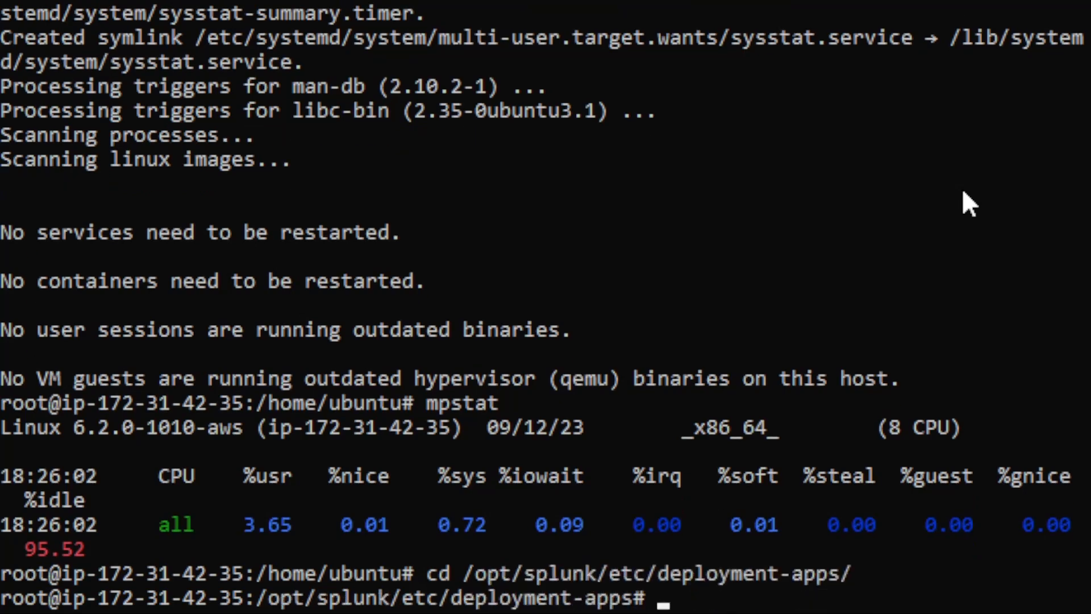
text(ls)
key(Return)
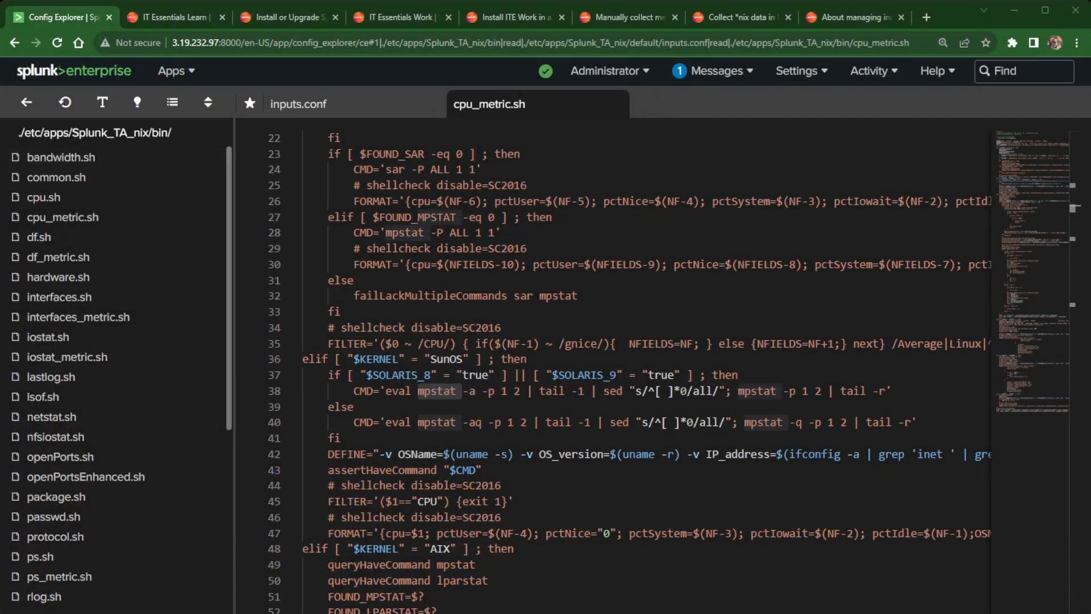
View deployment-apps/nix_inputs/local/inputs.conf in Config Explorer, then return to the deployment-apps folder.
click(26, 103)
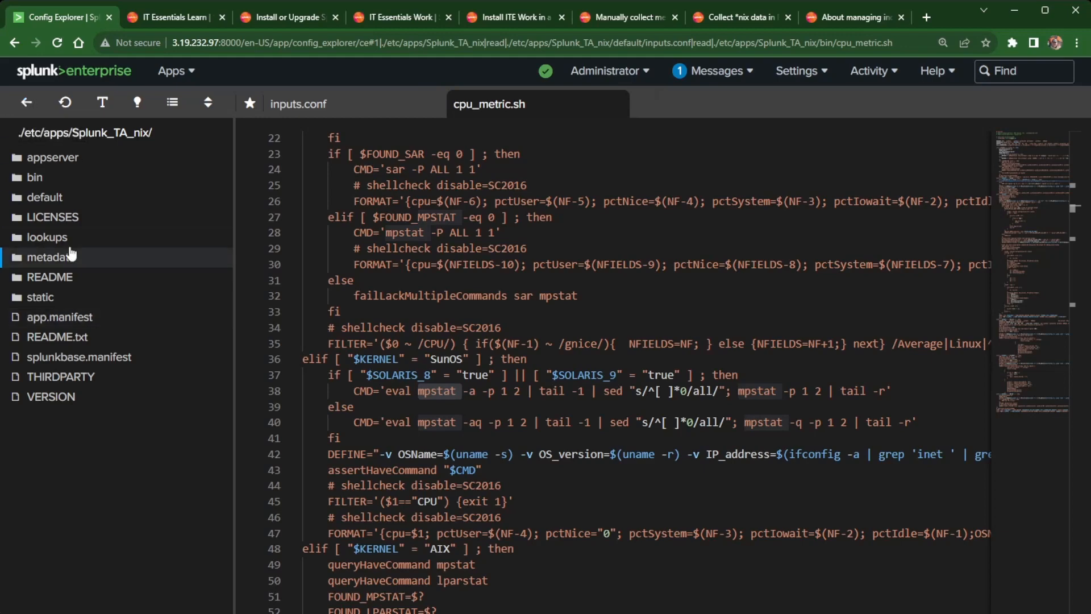
click(28, 104)
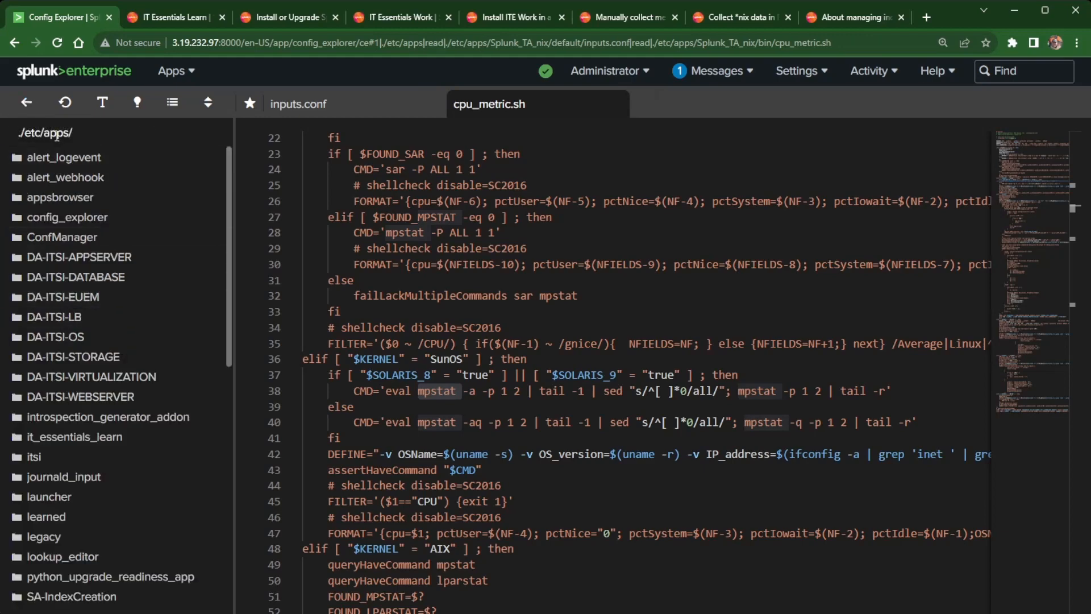
click(27, 103)
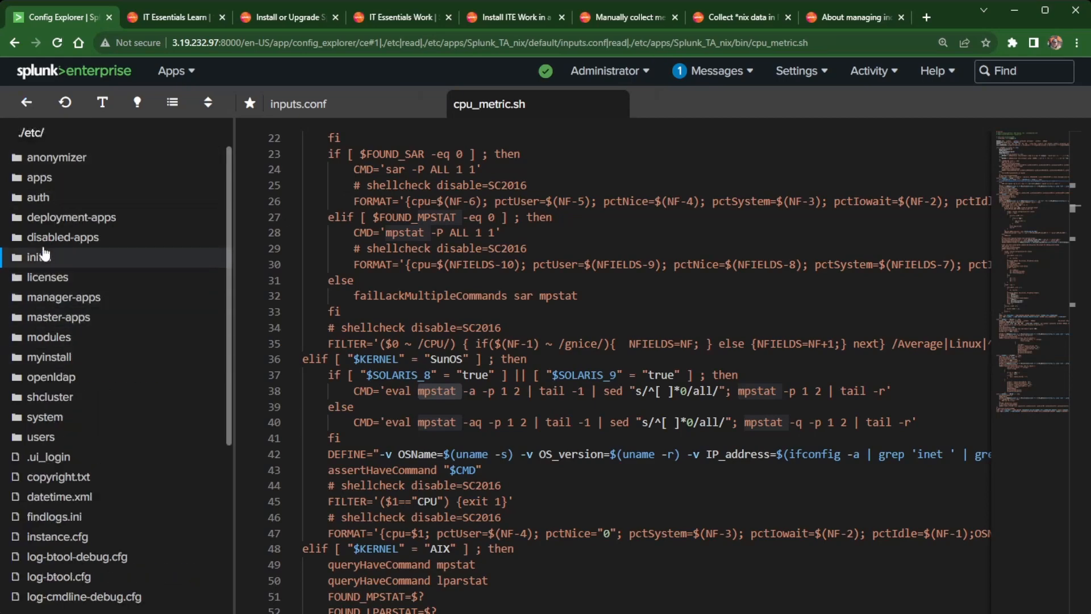
click(57, 219)
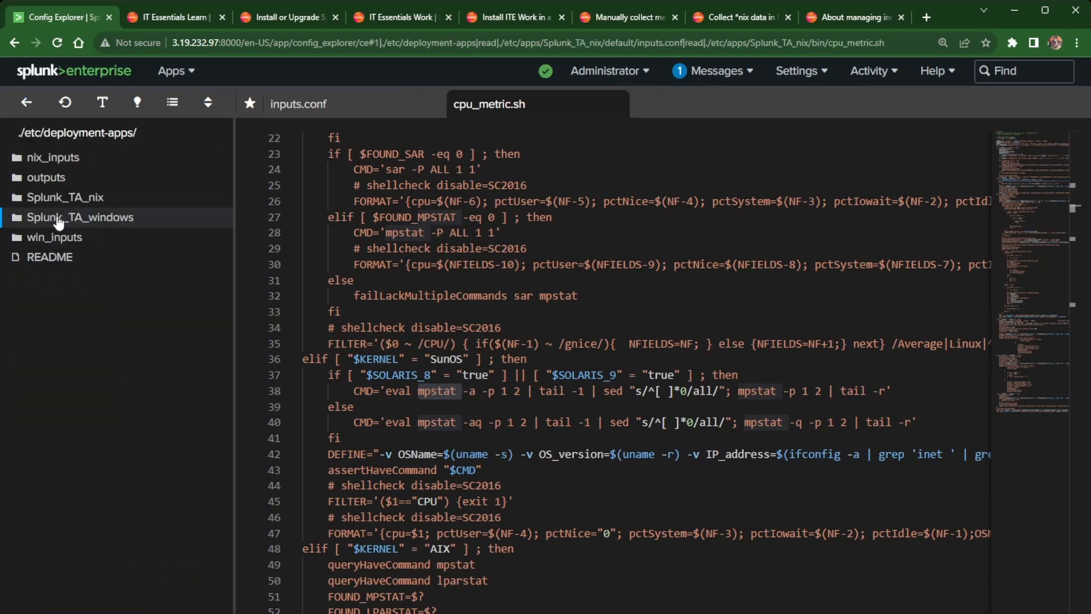
click(62, 161)
click(49, 162)
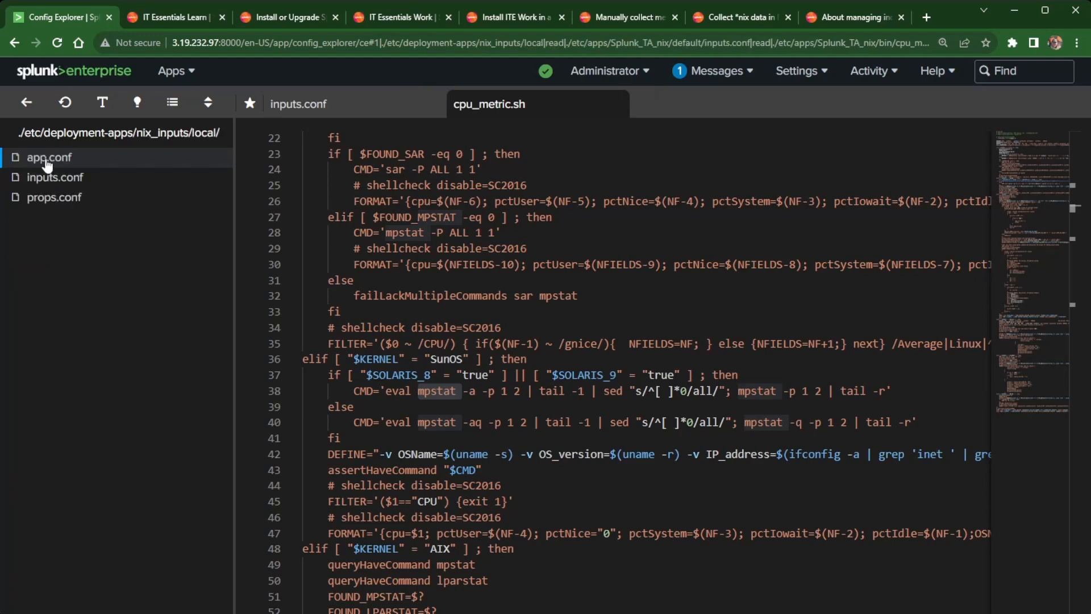
click(51, 176)
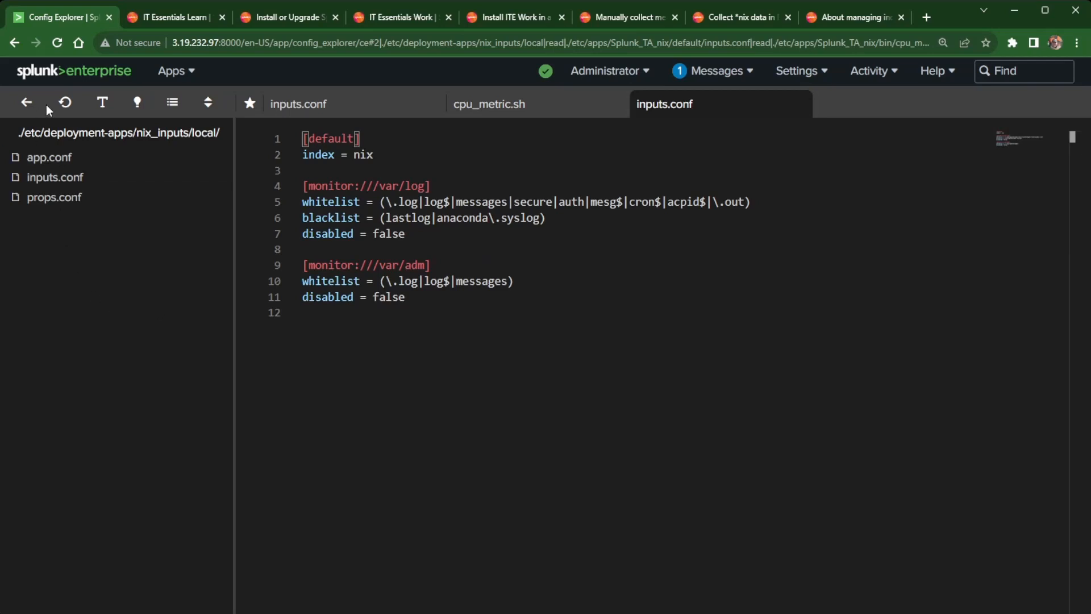
click(27, 104)
click(28, 104)
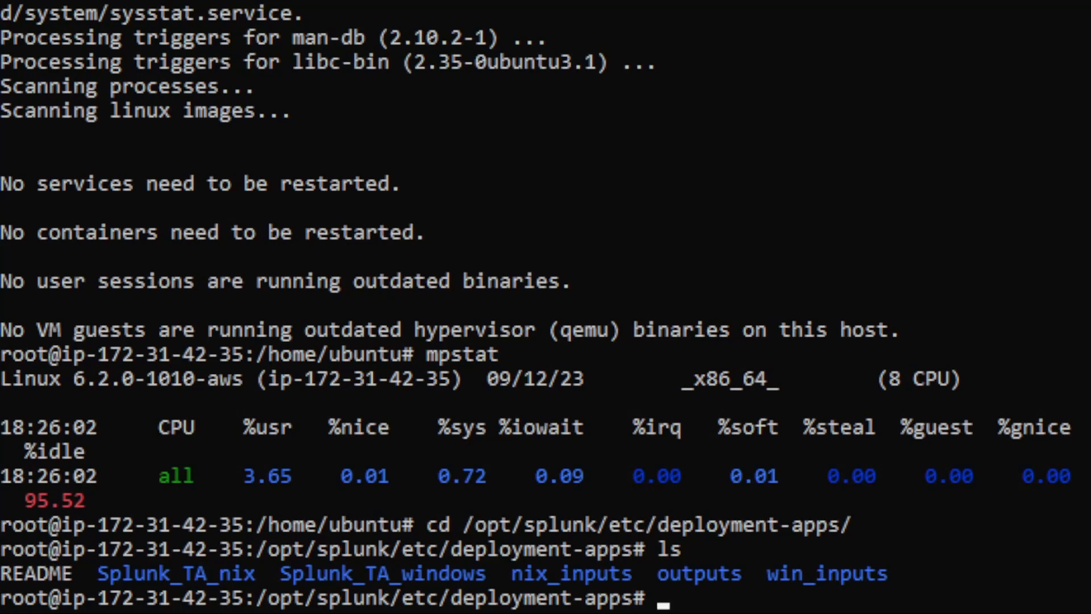
Create the nix_perf_inputs/local folder by editing the recalled mkdir nix_inputs/local command.
key(Up)
key(Up)
key(Up)
key(Up)
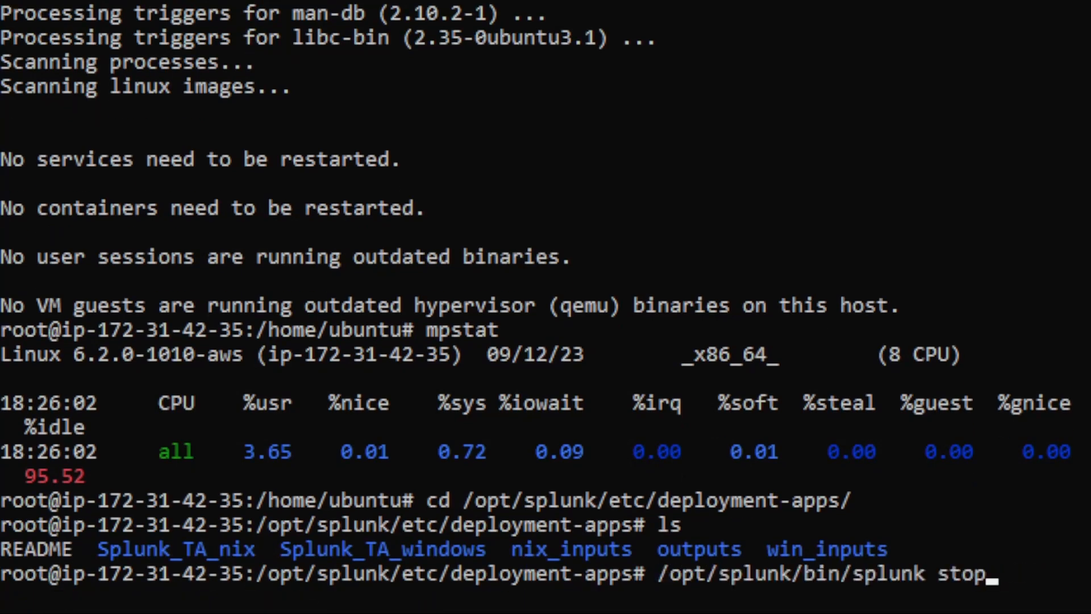
key(Up)
key(Up)
key(Up)
key(Up)
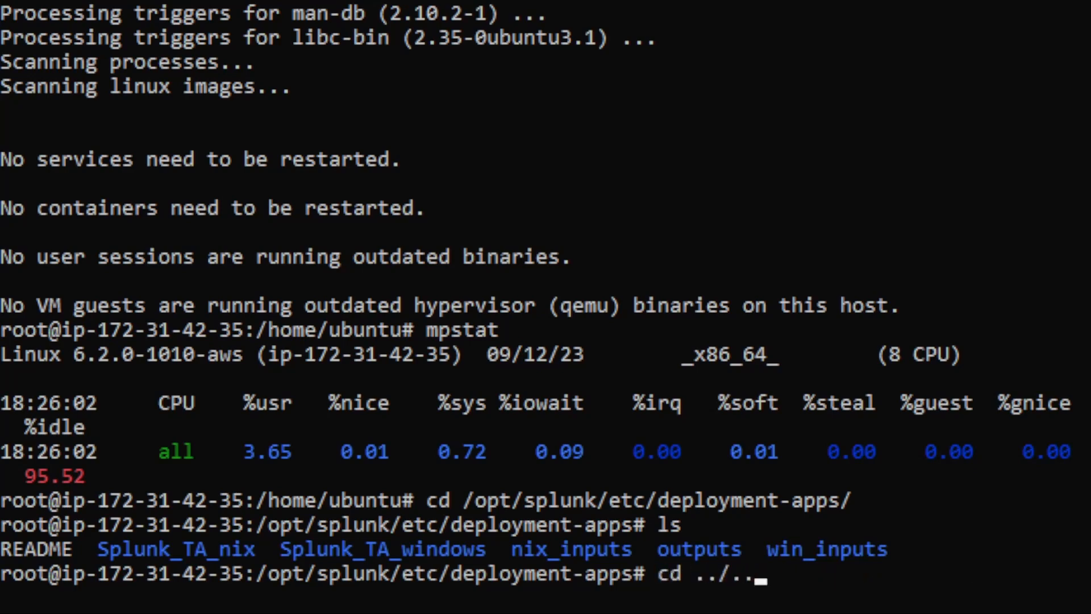
key(Up)
key(Up)
key(Up)
key(Up)
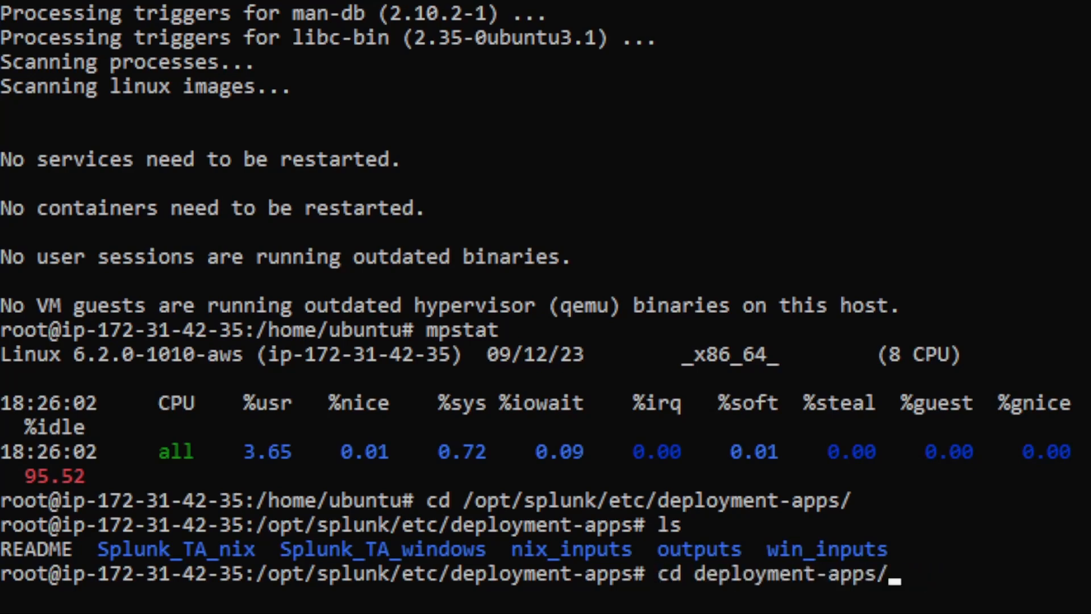
key(Up)
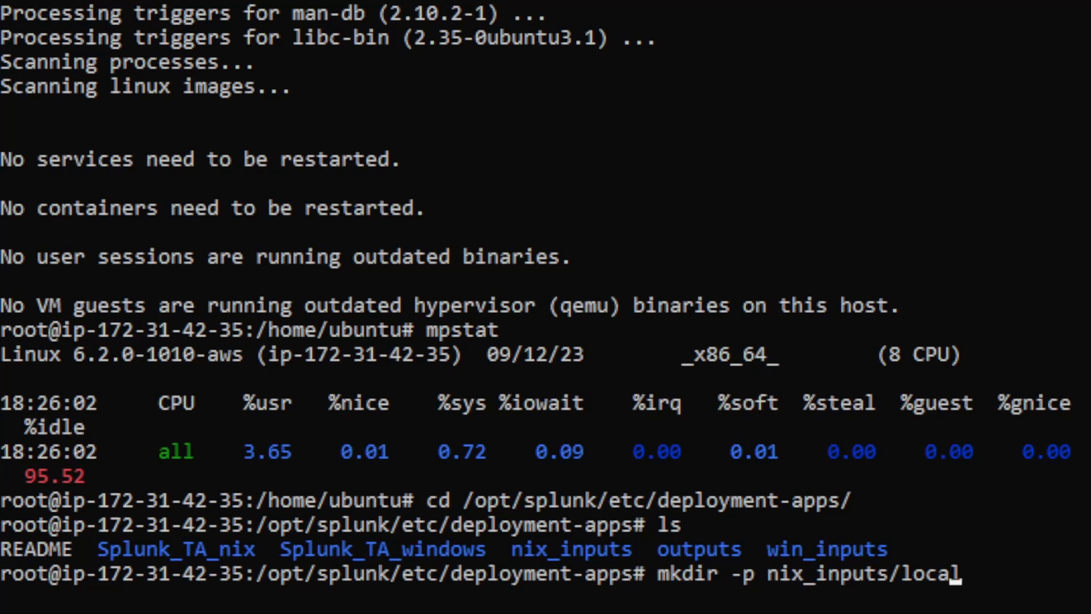
key(Left)
key(Left)
key(Left)
key(Left)
key(Left)
key(Left)
key(Left)
key(Left)
key(Left)
key(Left)
key(Left)
key(Left)
key(Left)
text(_)
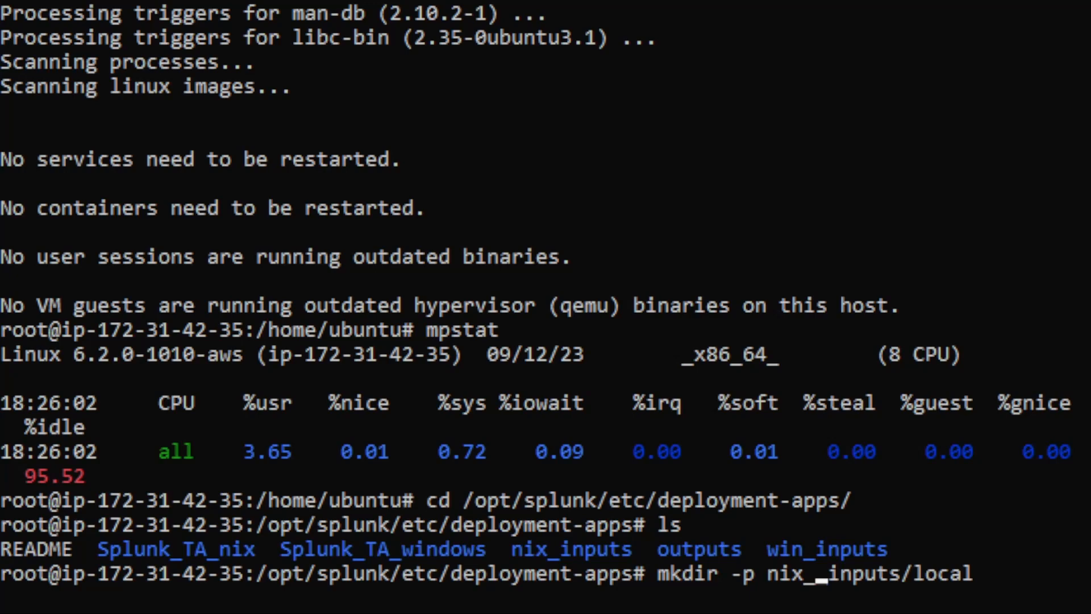
text(per)
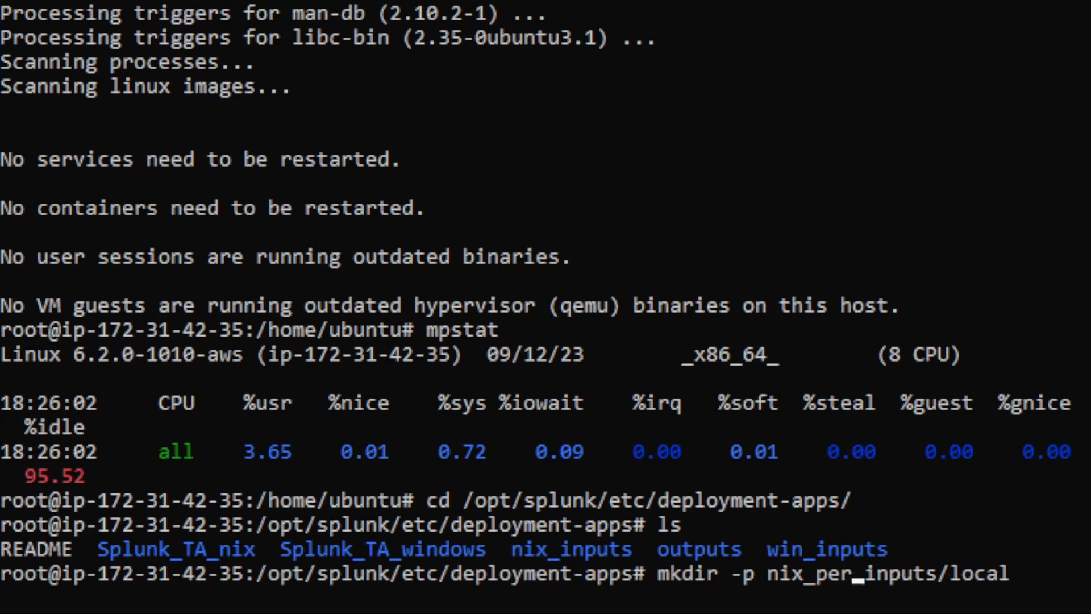
text(f)
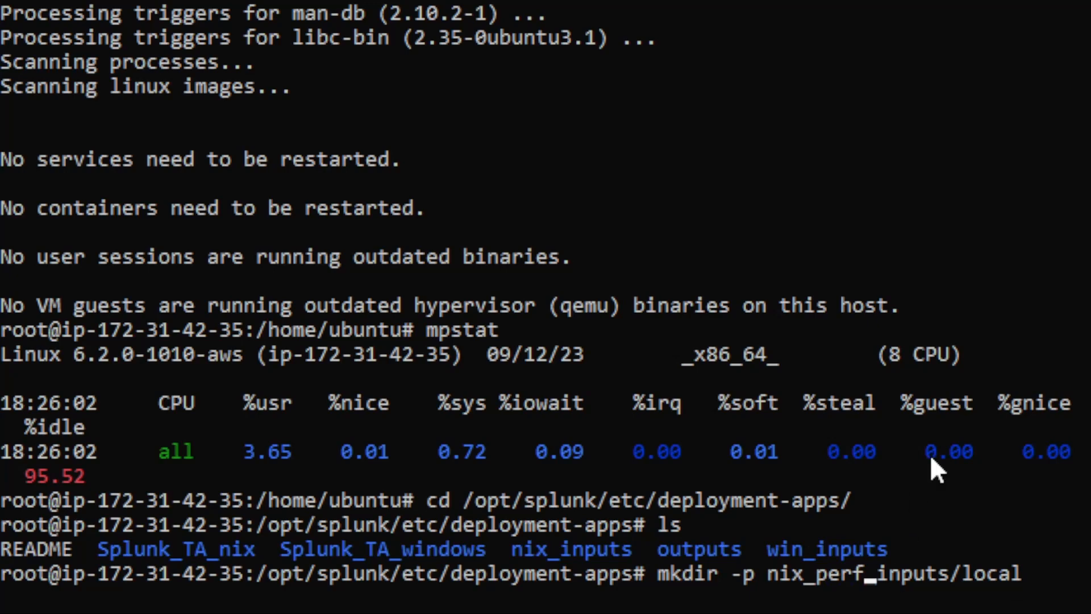
key(Return)
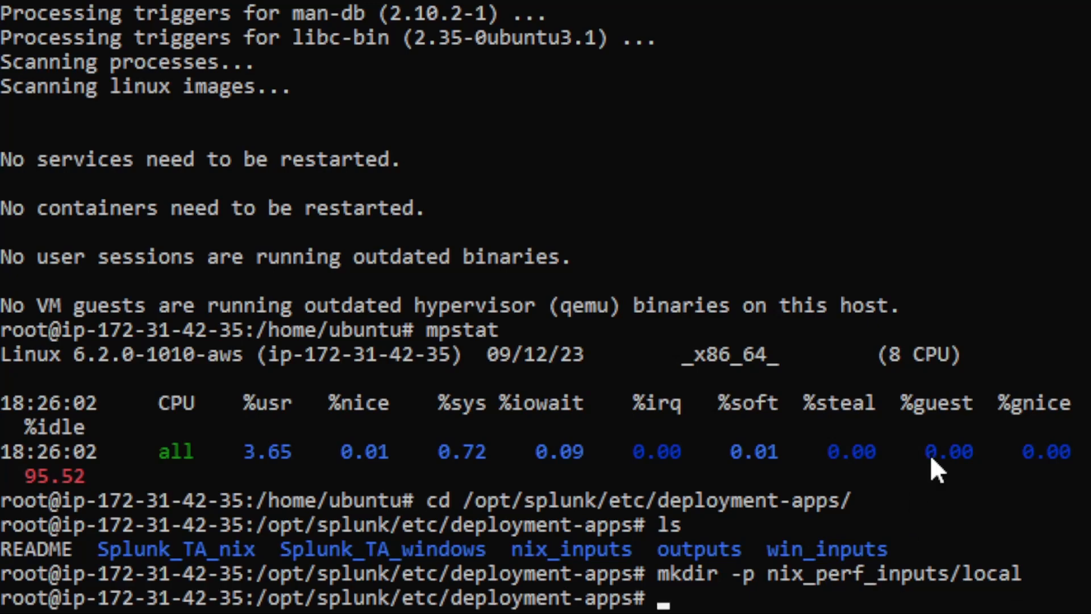
text(cd)
Change into the nix_perf_inputs/local folder.
key(BackSpace)
key(BackSpace)
key(BackSpace)
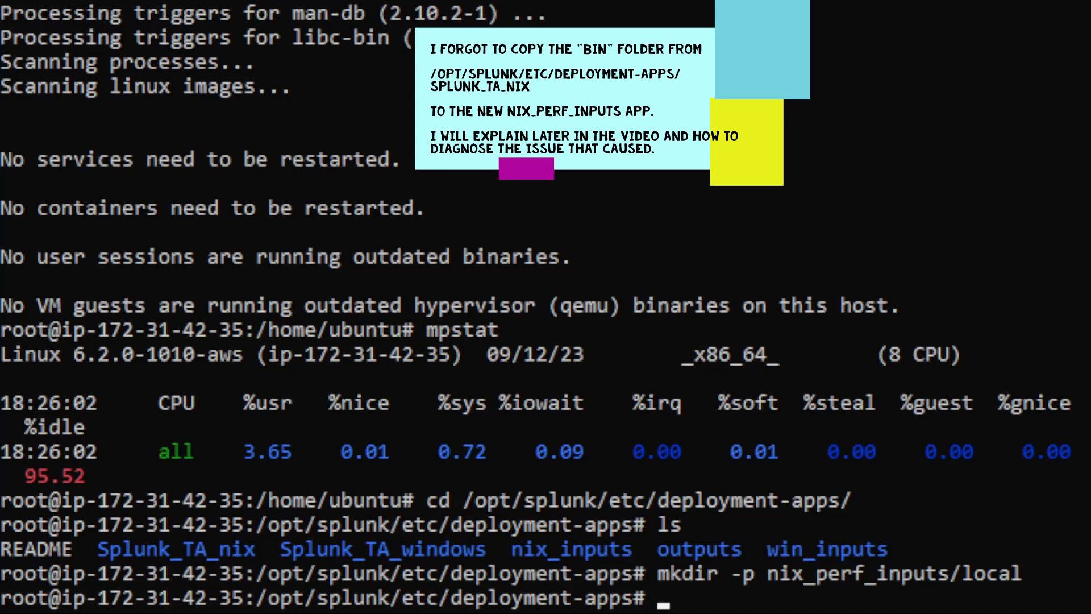
text(cd l)
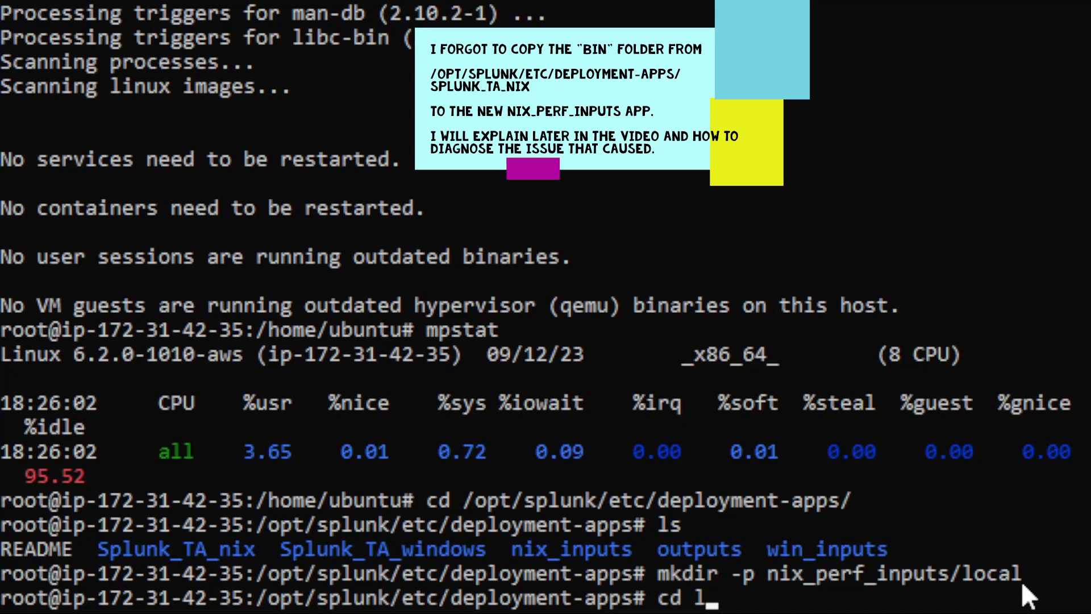
text(ni)
key(BackSpace)
key(BackSpace)
key(BackSpace)
text(nix_per)
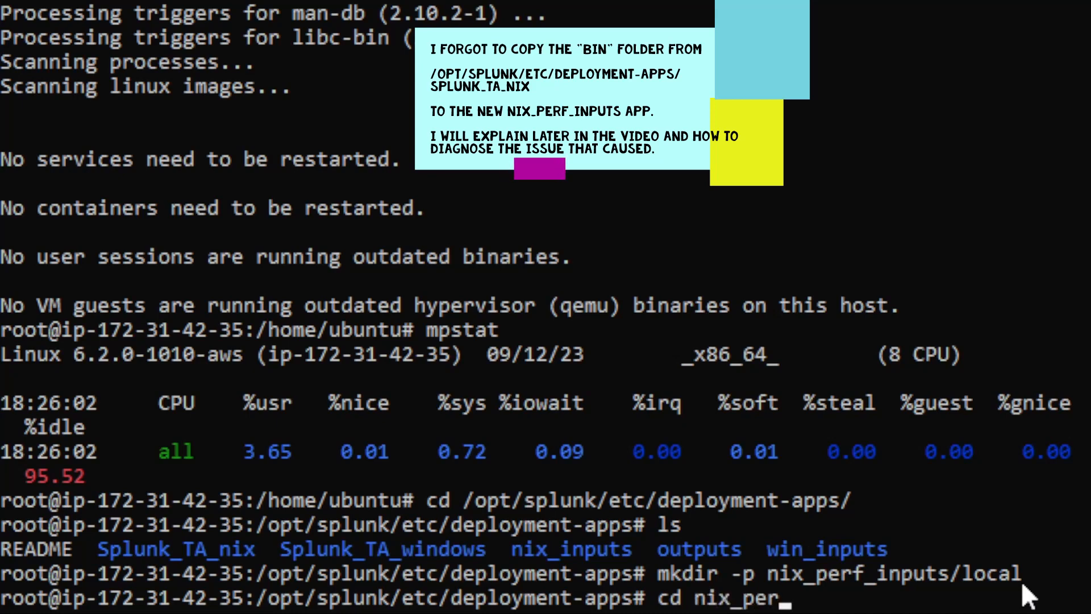
key(Tab)
text(local)
key(Return)
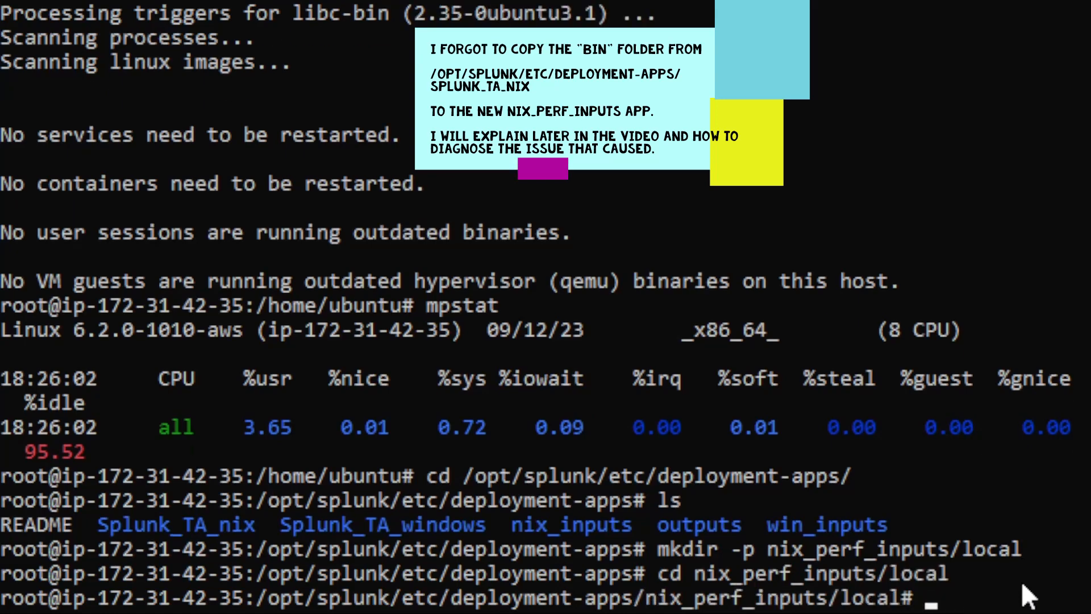
Create app.conf in vi containing '[install] state = enabled' and save it.
text(vi )
text(app)
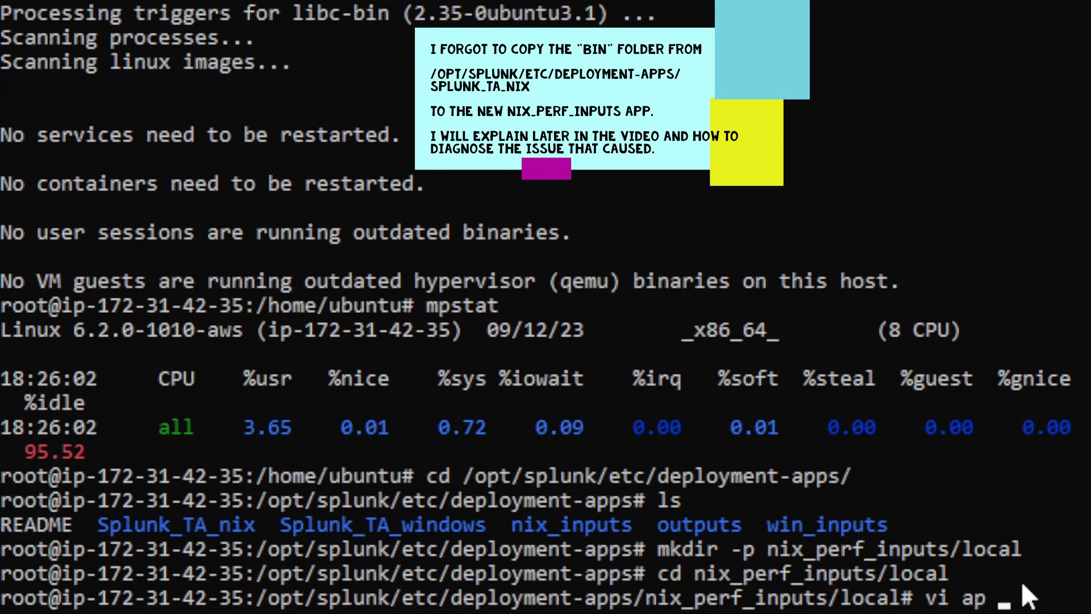
text(.conf)
key(Return)
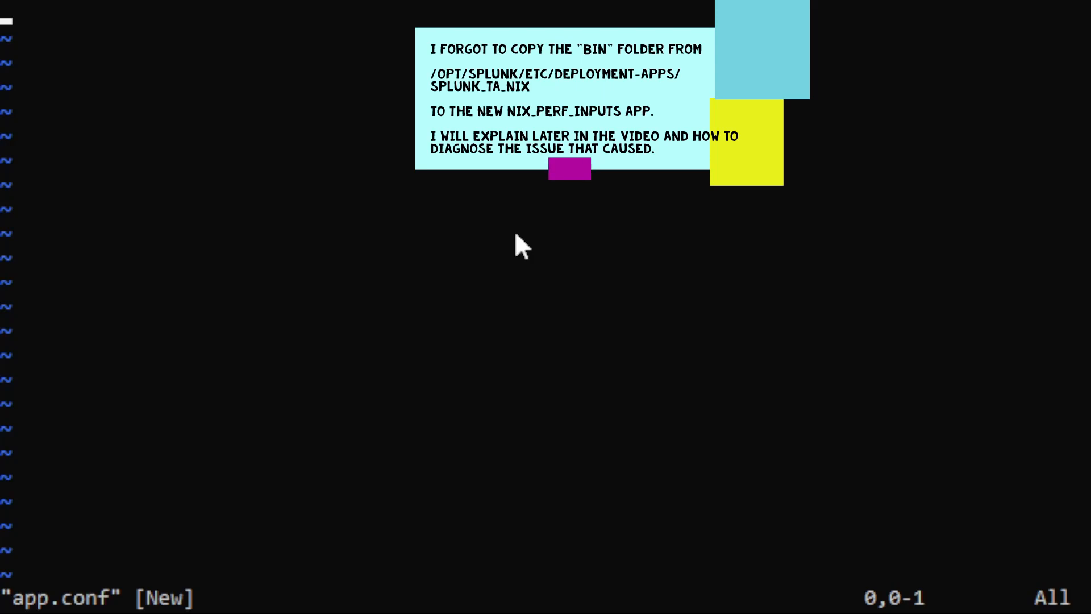
key(i)
right_click(475, 225)
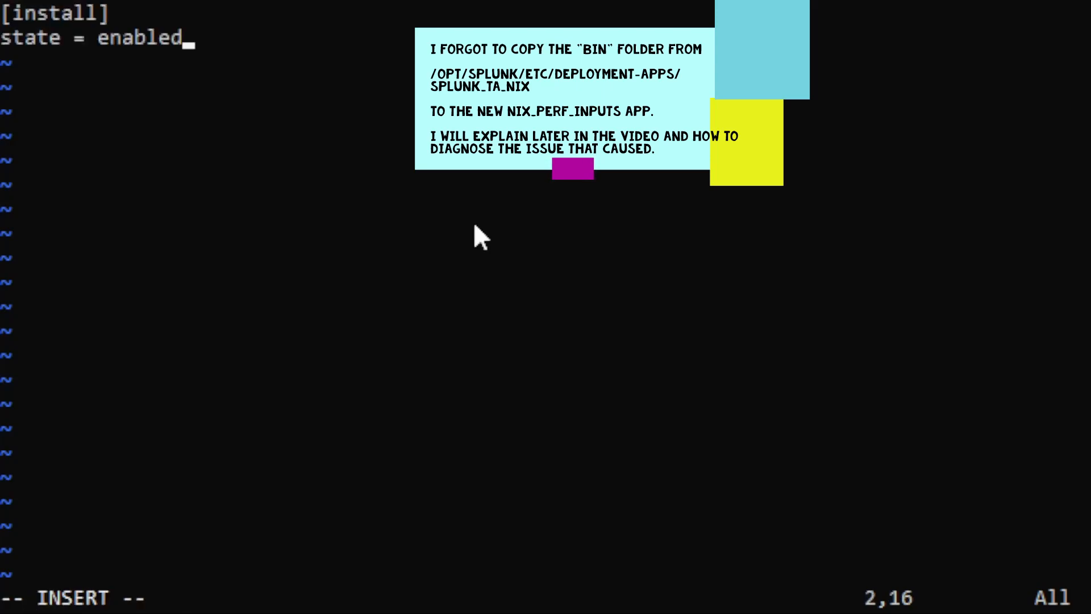
key(Escape)
text(:wq)
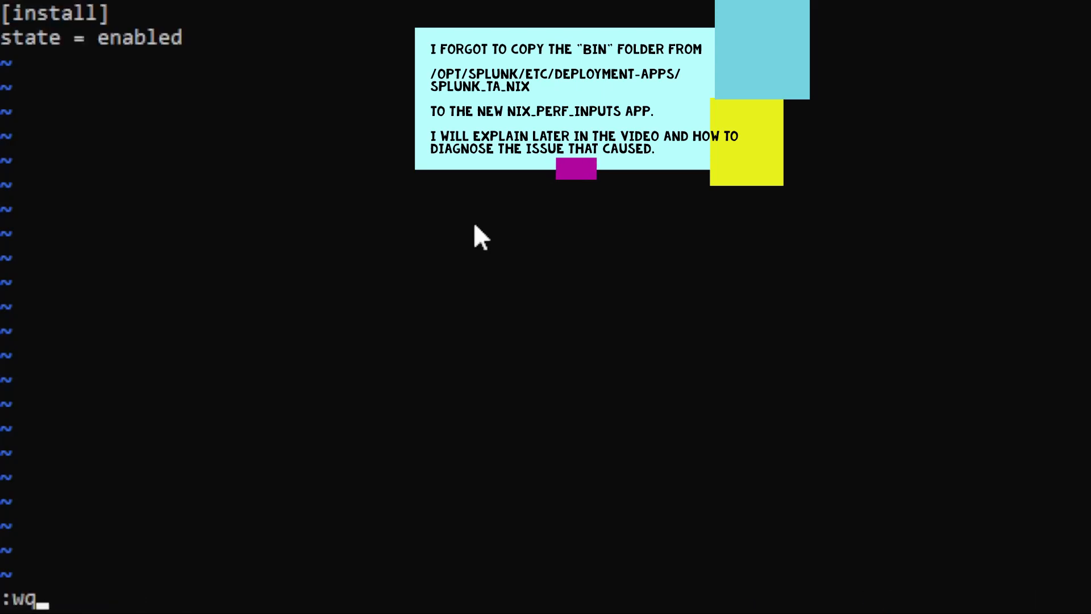
key(Return)
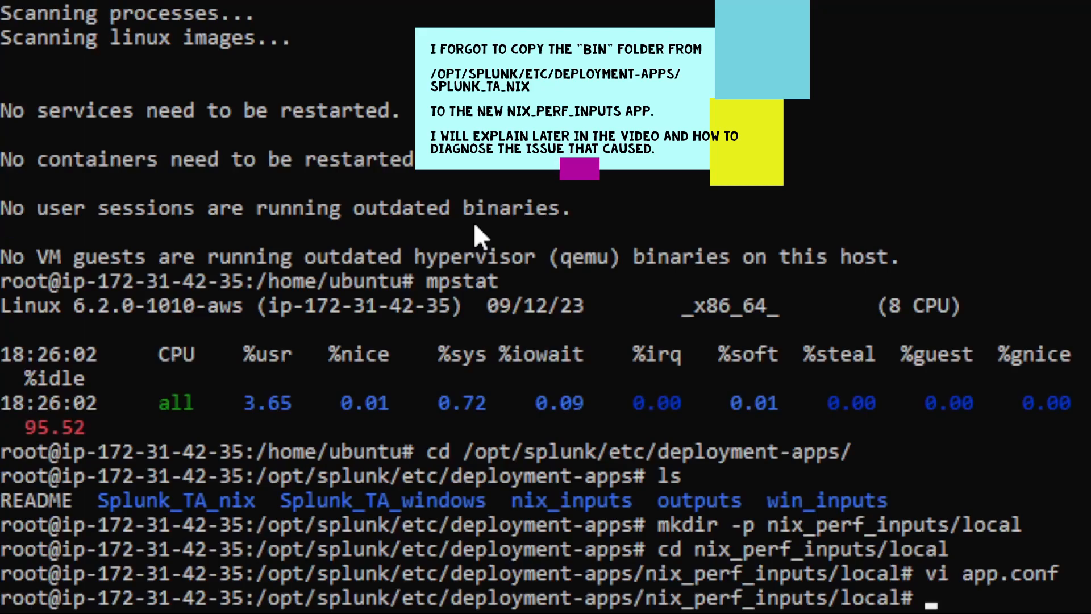
Create inputs.conf in vi and paste the cpu, df and interfaces metric stanzas for itsi_im_metrics.
text(vi in)
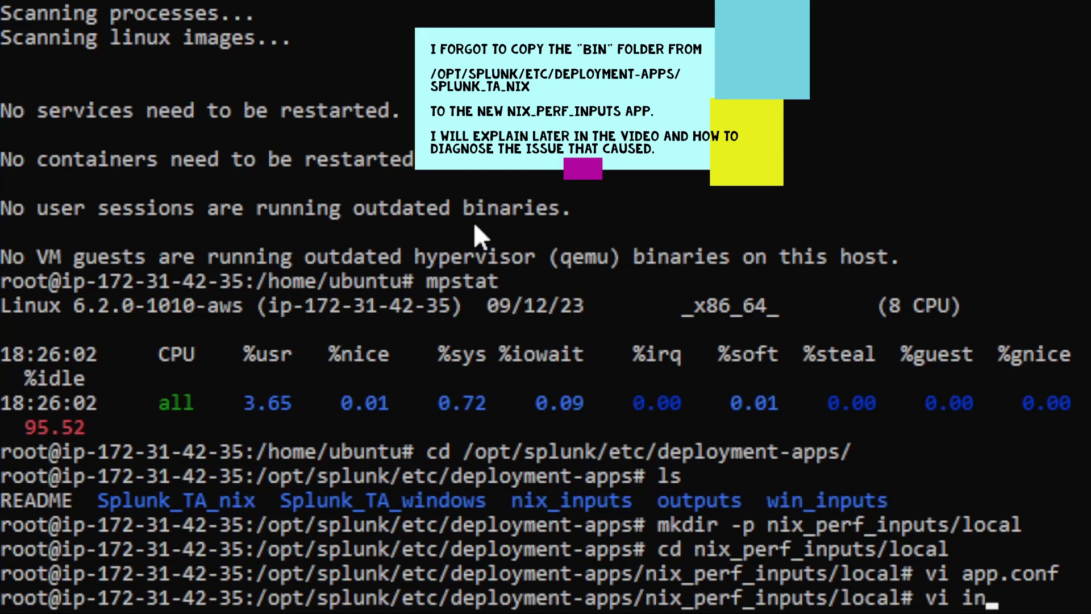
text(puts.conf)
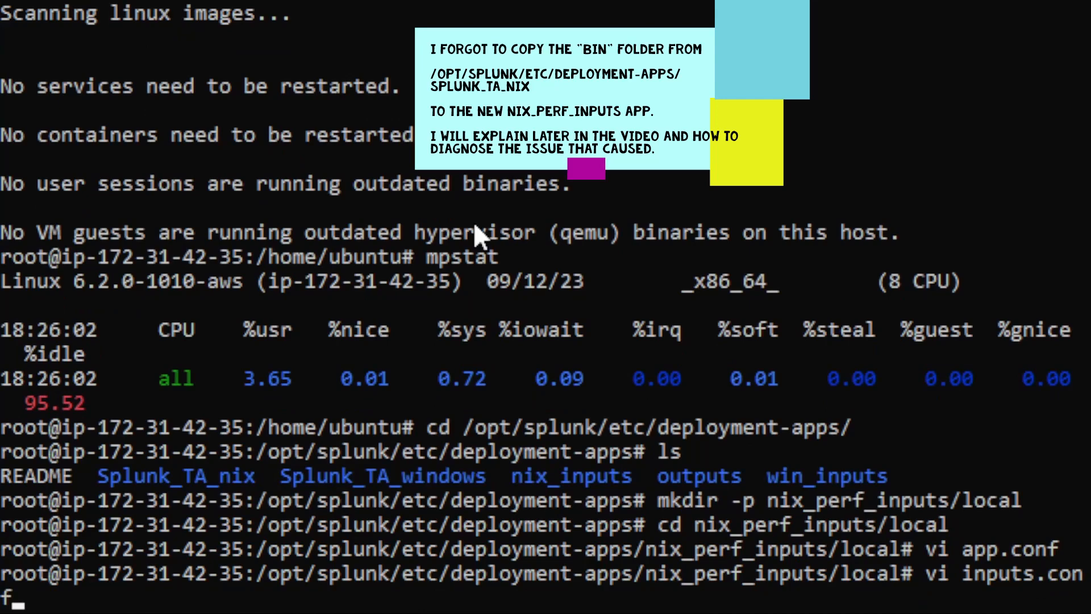
key(Return)
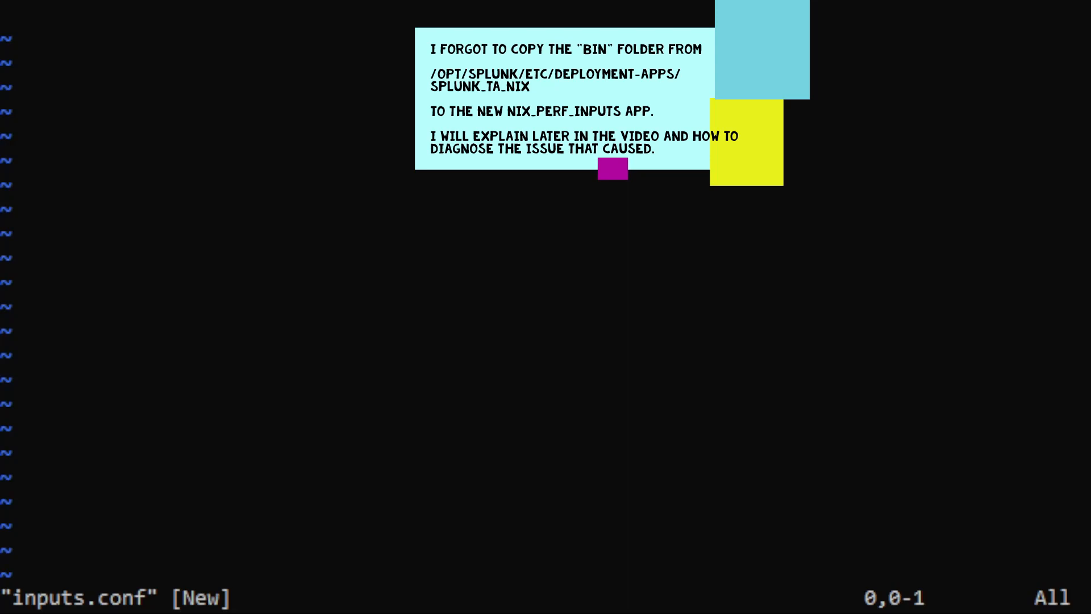
click(388, 73)
key(i)
right_click(398, 82)
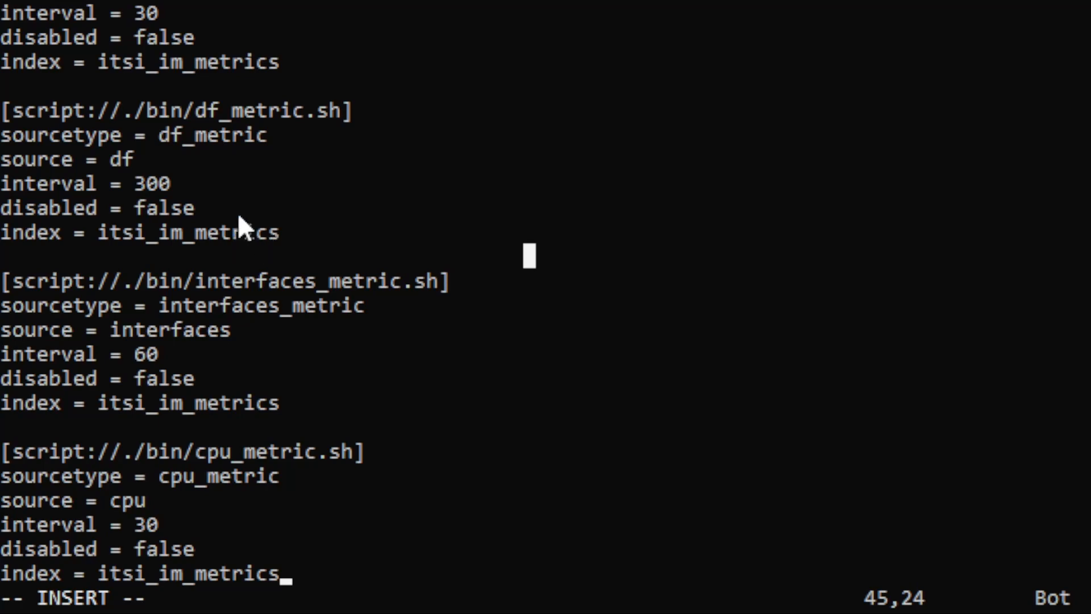
Remove the stray characters after itsi_im_metrics and save inputs.conf.
text(:)
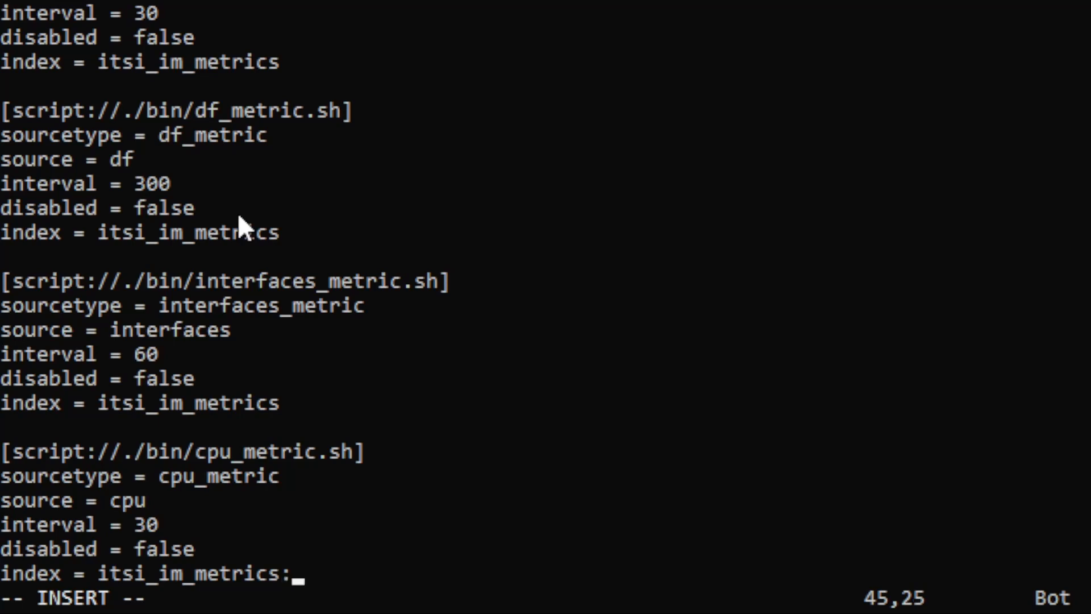
key(ctrl+z)
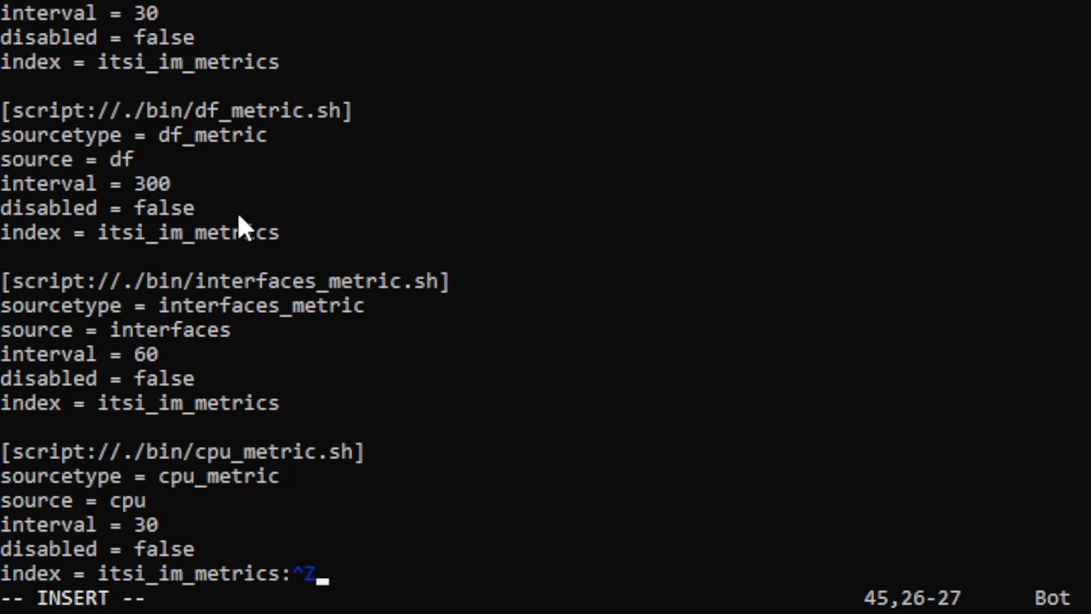
key(Escape)
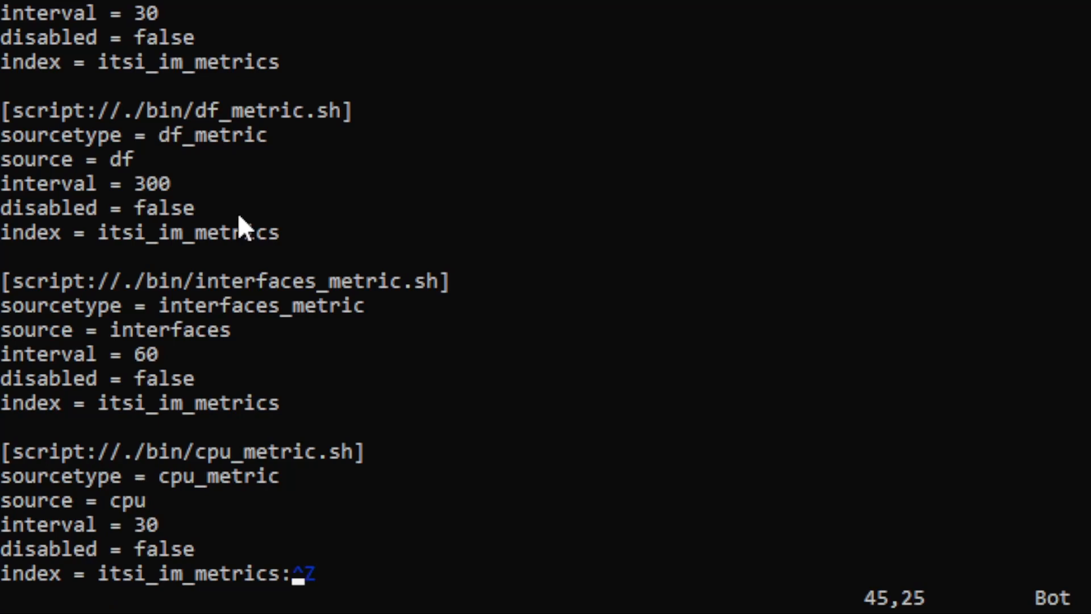
key(x)
key(x)
key(colon)
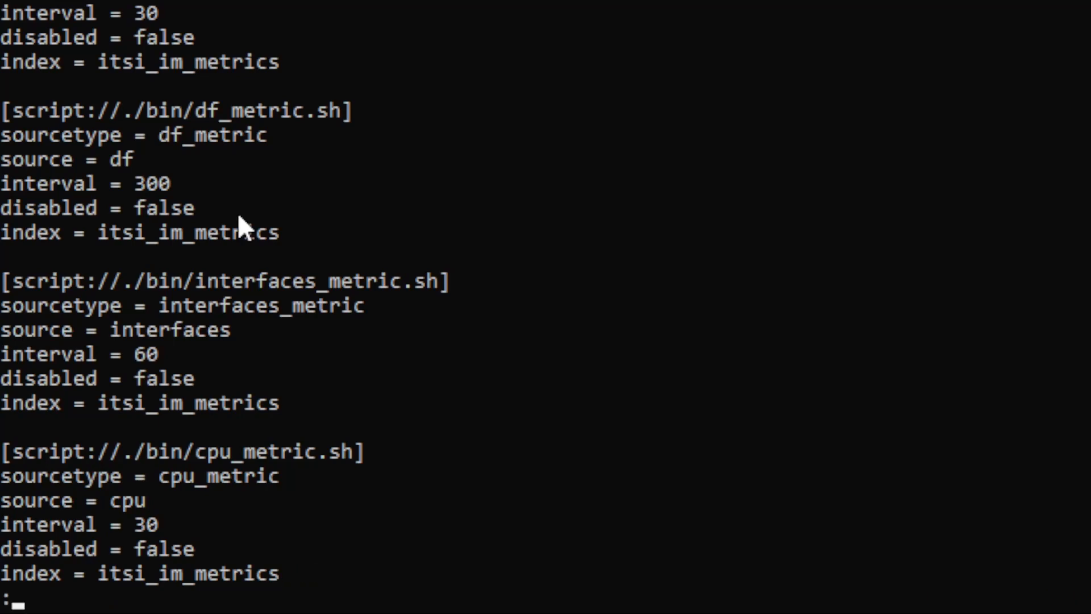
text(wq)
key(Return)
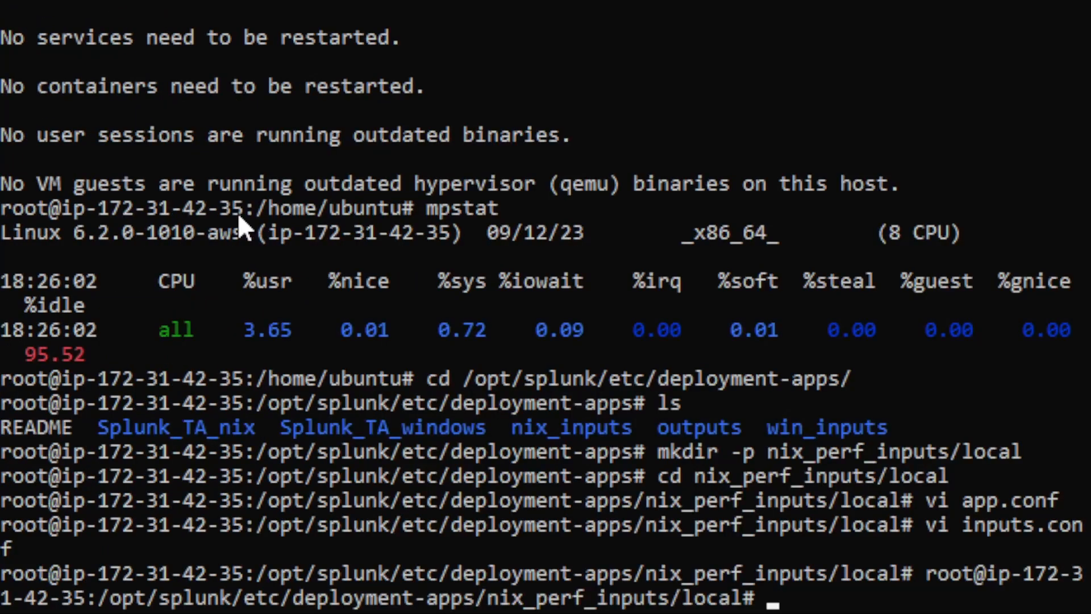
Page through the nix_perf_inputs inputs.conf with more to check its contents.
text(more inp)
key(Tab)
key(Return)
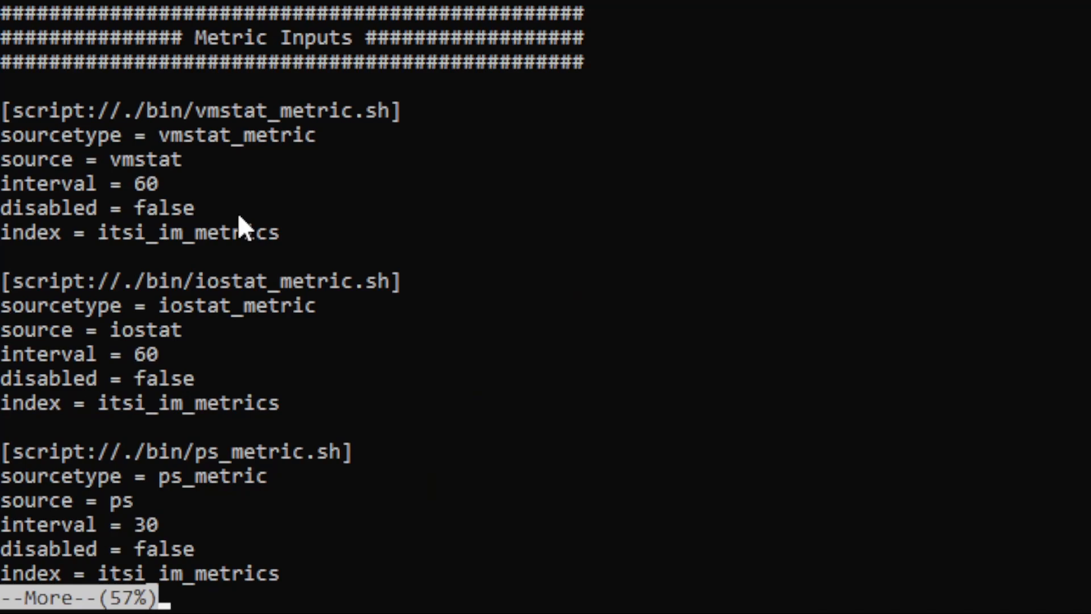
key(space)
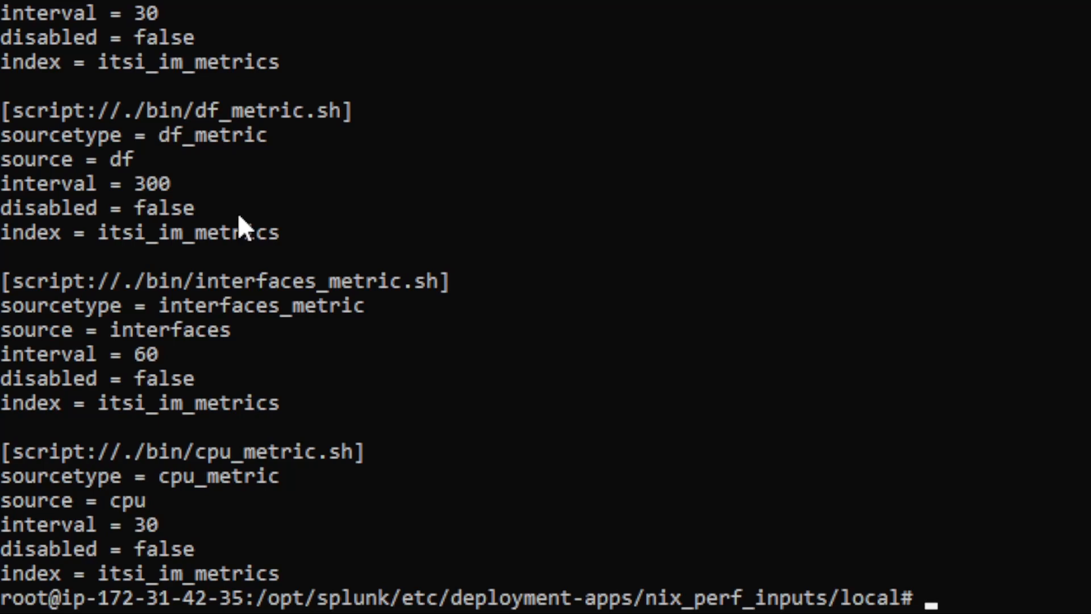
Return to deployment-apps with cd ../.. and try entering win_perf_inputs/local, which doesn't exist.
text(cd ../..)
key(Return)
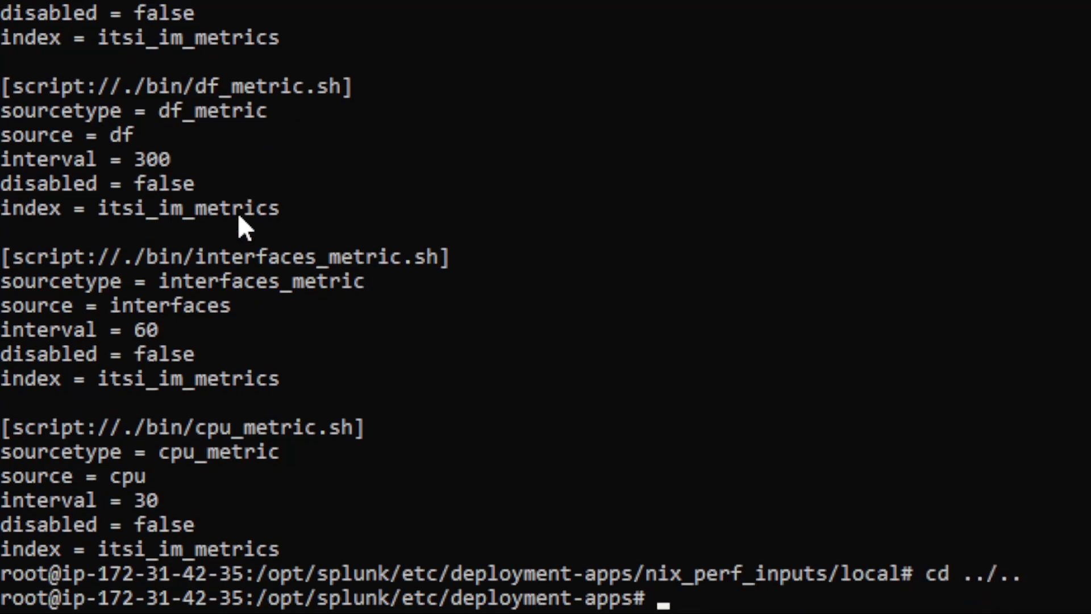
key(Up)
key(Up)
key(Up)
key(Up)
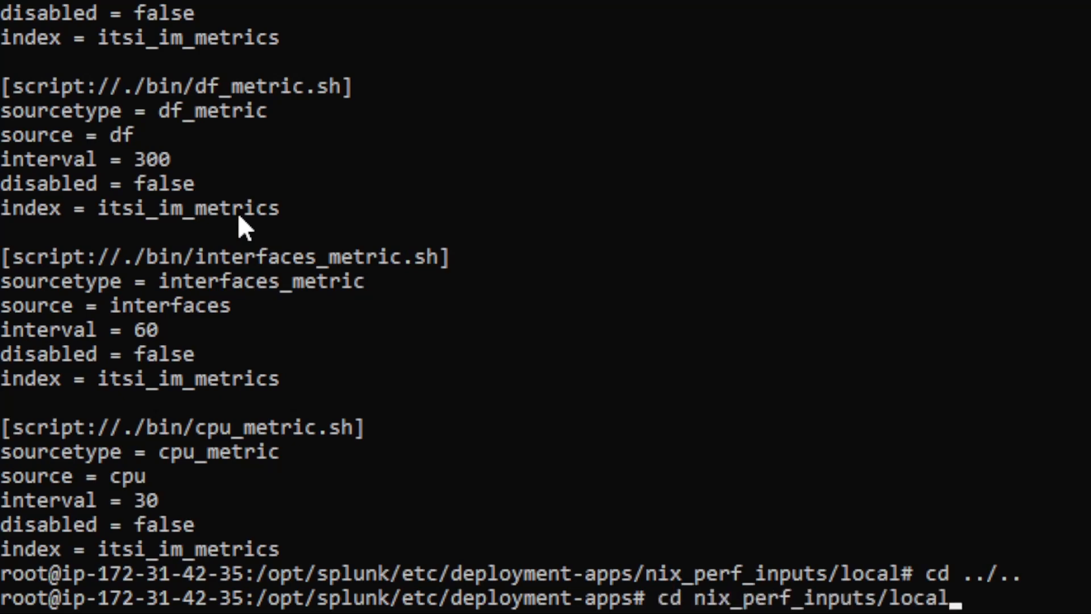
key(Left)
key(Left)
key(Left)
key(Left)
key(Left)
key(Left)
key(Left)
key(Left)
key(Left)
key(Left)
key(Left)
key(Left)
key(Left)
key(Left)
key(Left)
key(Left)
key(Left)
key(Left)
key(BackSpace)
key(BackSpace)
key(BackSpace)
text(win)
key(Return)
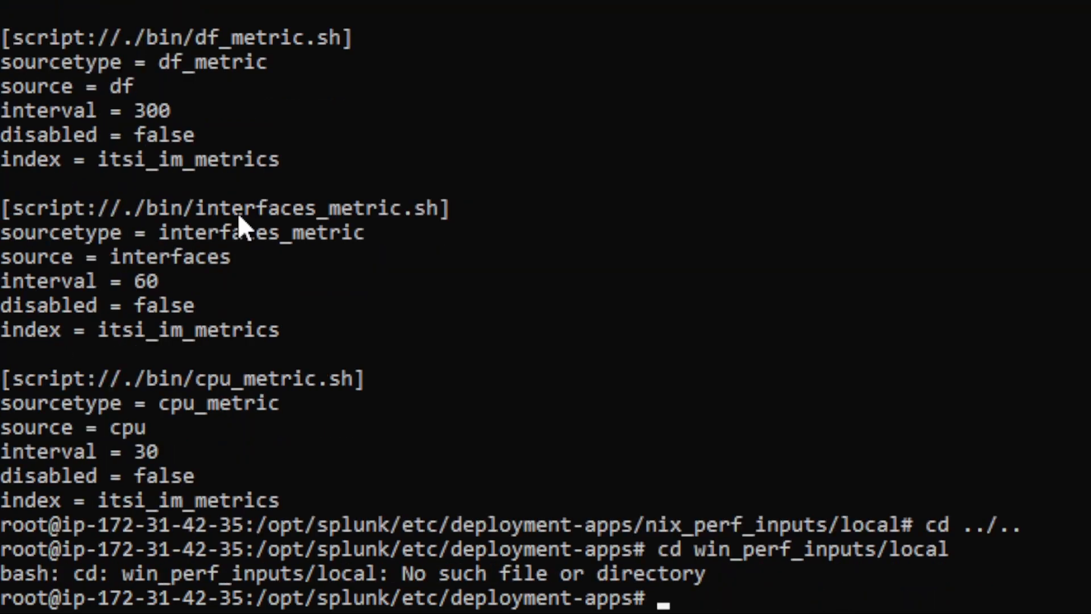
Abort the half-edited retry of the failed cd command with Ctrl+C.
key(Up)
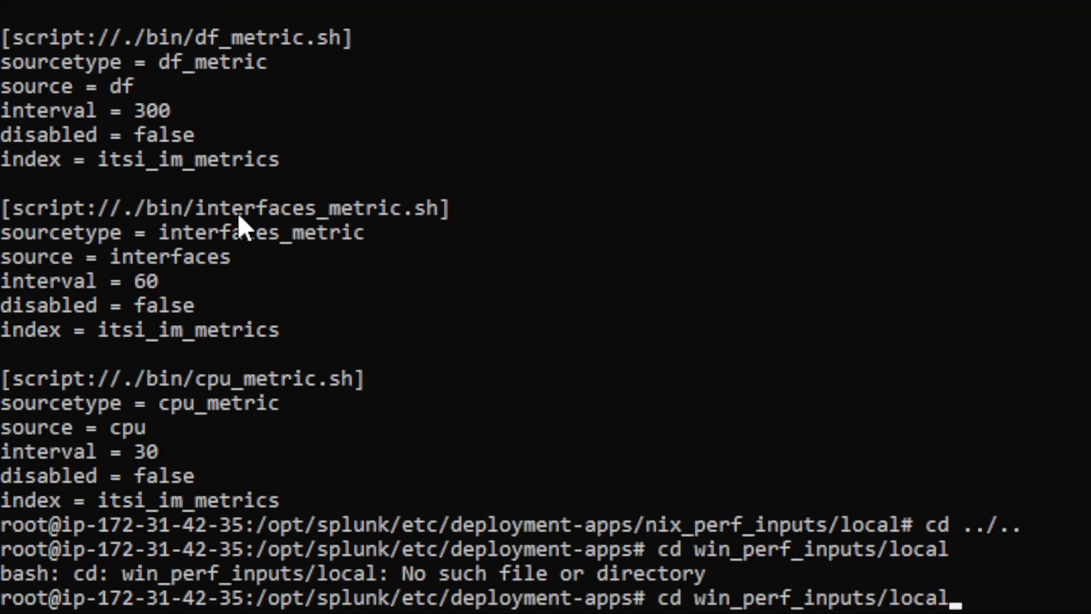
key(Left)
key(Left)
key(Left)
key(Left)
key(Left)
key(Left)
key(Left)
key(Left)
key(ctrl+c)
key(ctrl+c)
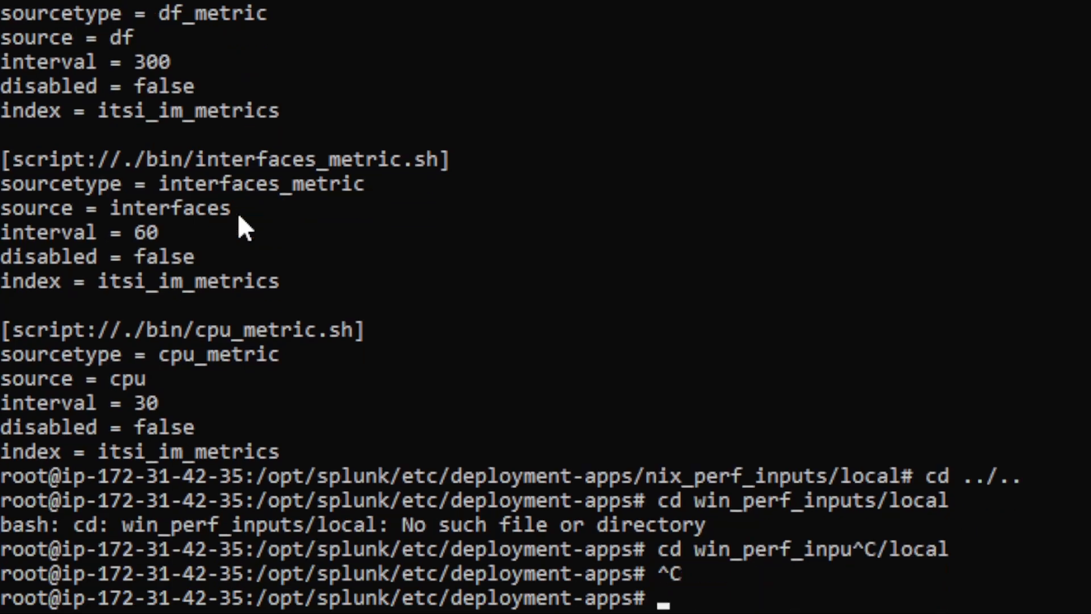
key(Up)
key(Up)
key(Up)
key(Up)
key(Up)
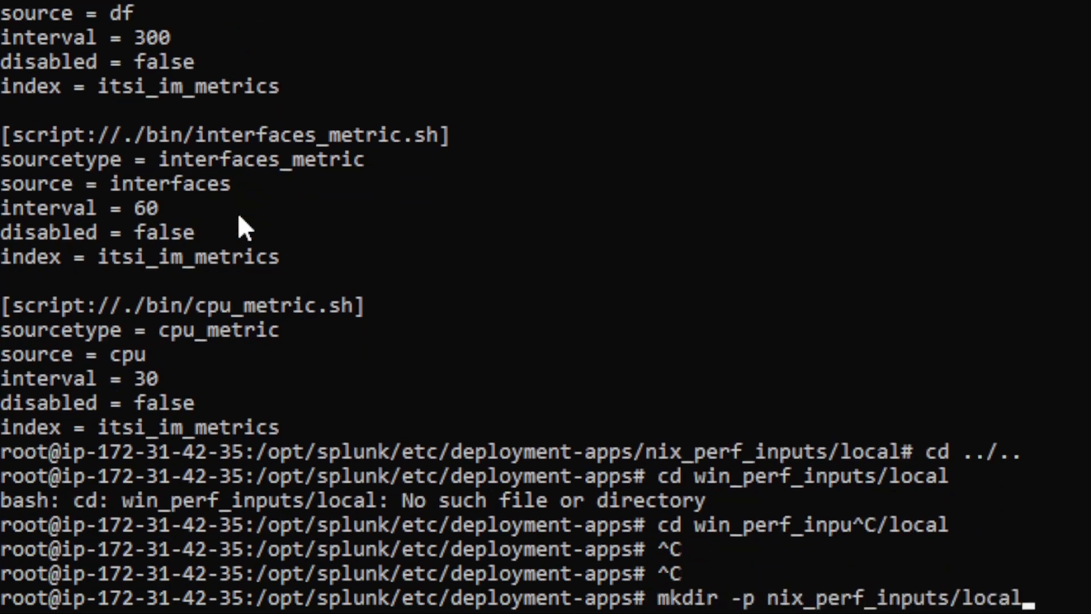
Create win_perf_inputs/local with mkdir -p, then enter win_perf_inputs and list it.
key(Left)
key(Left)
key(Left)
key(Left)
key(Left)
key(Left)
key(Left)
key(Left)
key(Left)
key(Left)
key(Left)
key(Left)
key(Left)
key(Left)
key(Left)
key(Left)
key(Left)
key(Left)
key(BackSpace)
key(BackSpace)
key(BackSpace)
text(win)
key(Return)
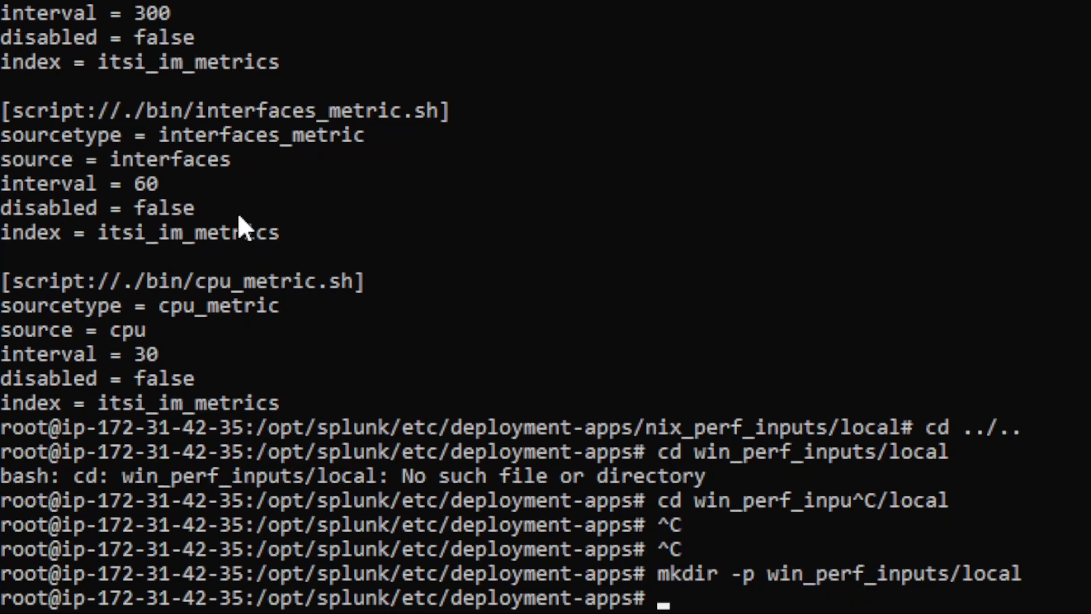
text(cd wi)
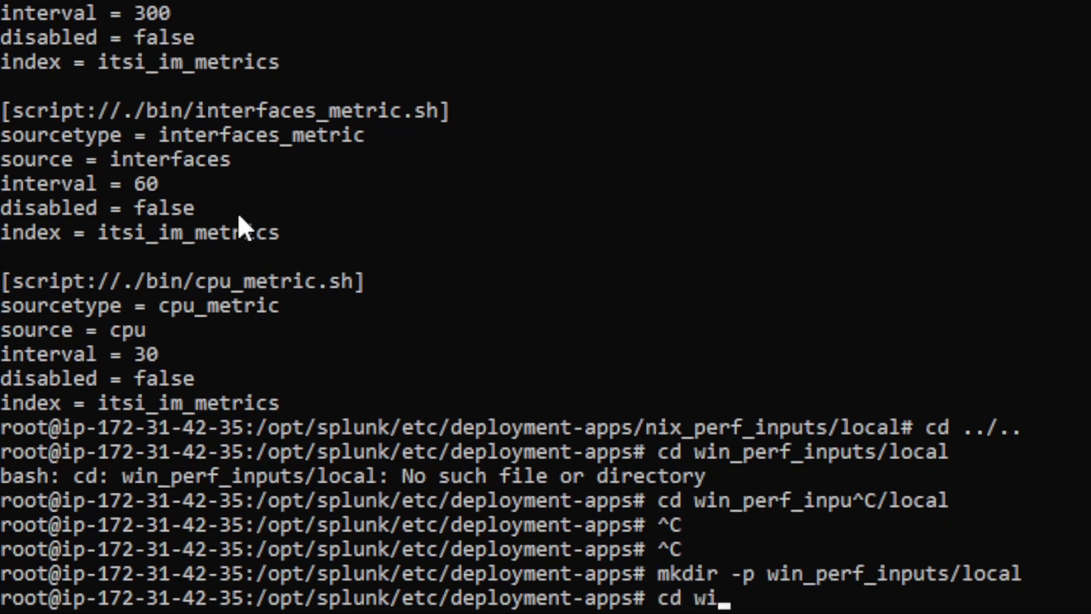
text(n_per)
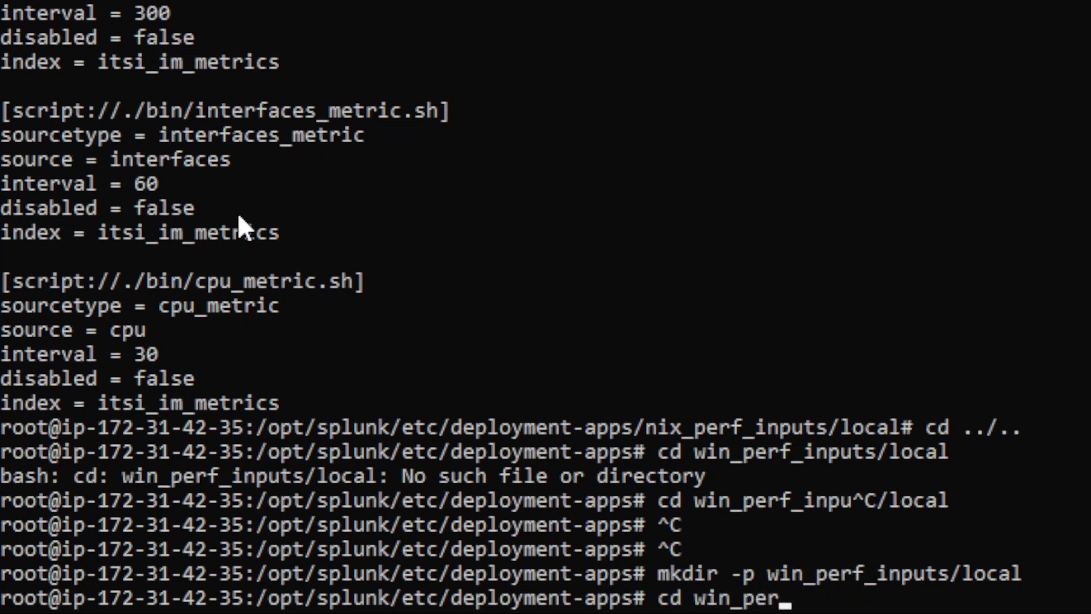
key(Tab)
key(Return)
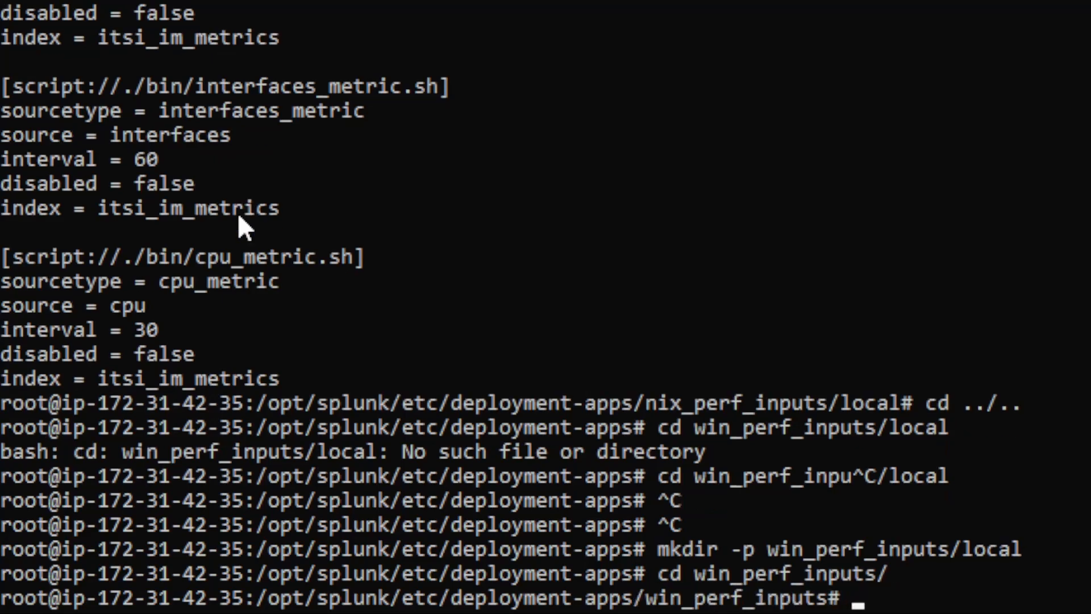
text(ls)
key(Return)
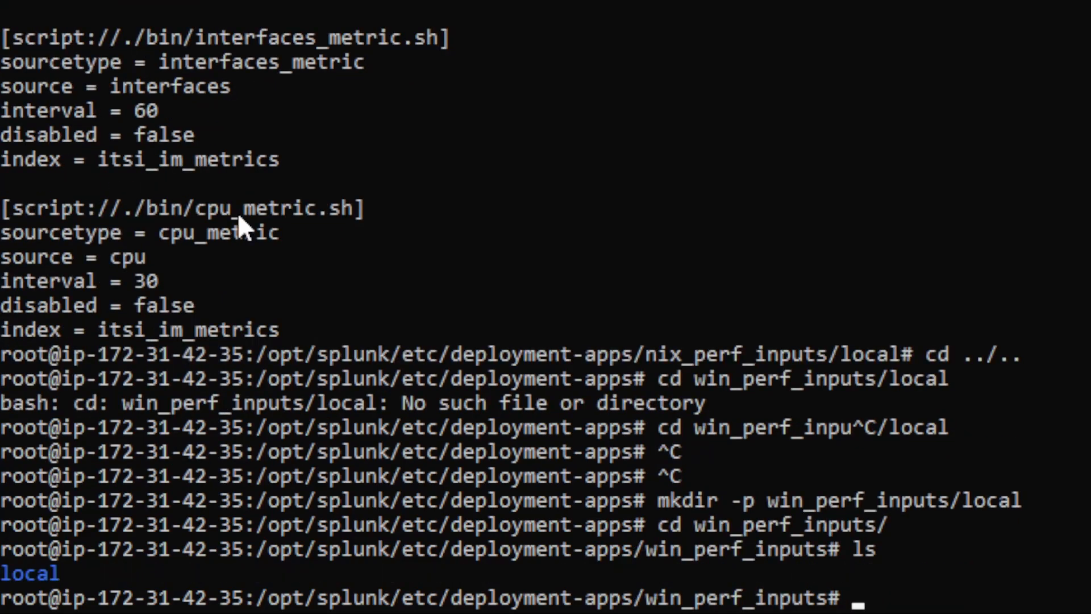
Move into the local folder and confirm it is empty.
text(cd lca)
key(BackSpace)
key(BackSpace)
text(ocal)
key(Return)
text(ls)
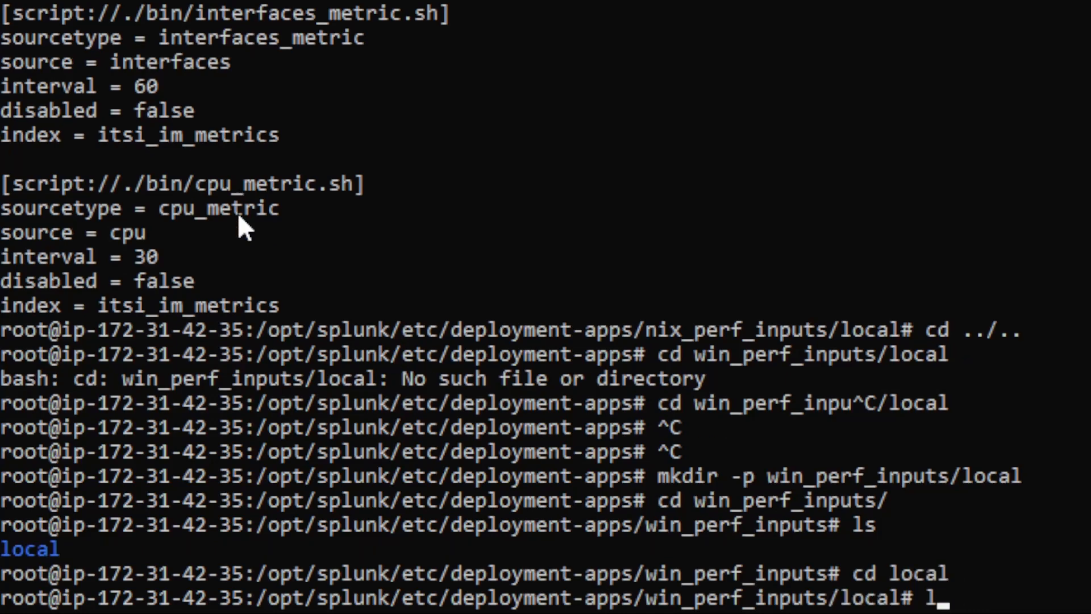
key(Return)
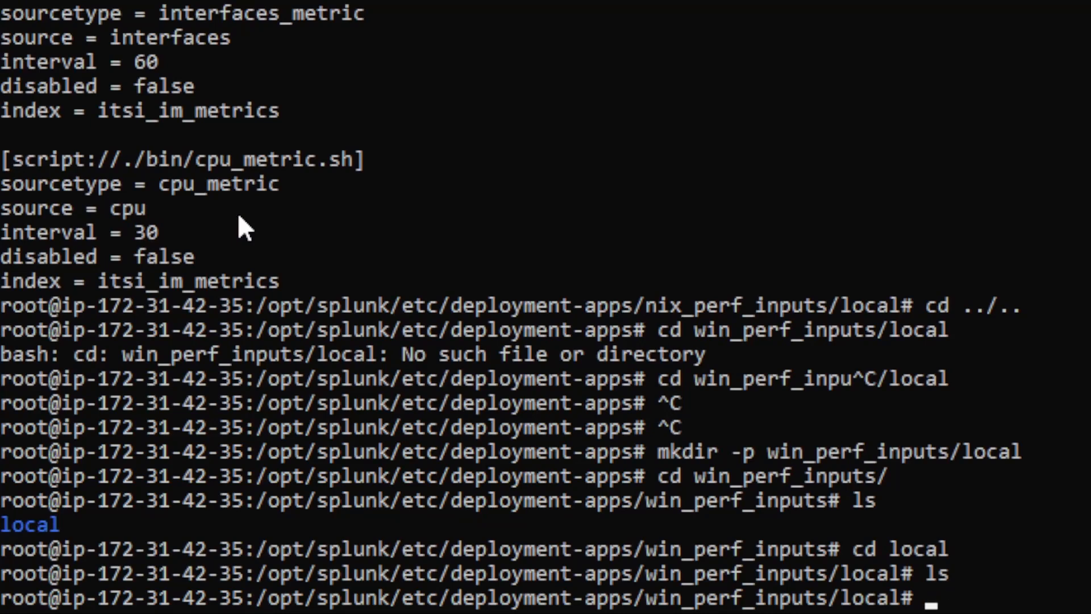
Create app.conf in vi with an [install] stanza setting state = enabled, and save it.
text(vi app.conf)
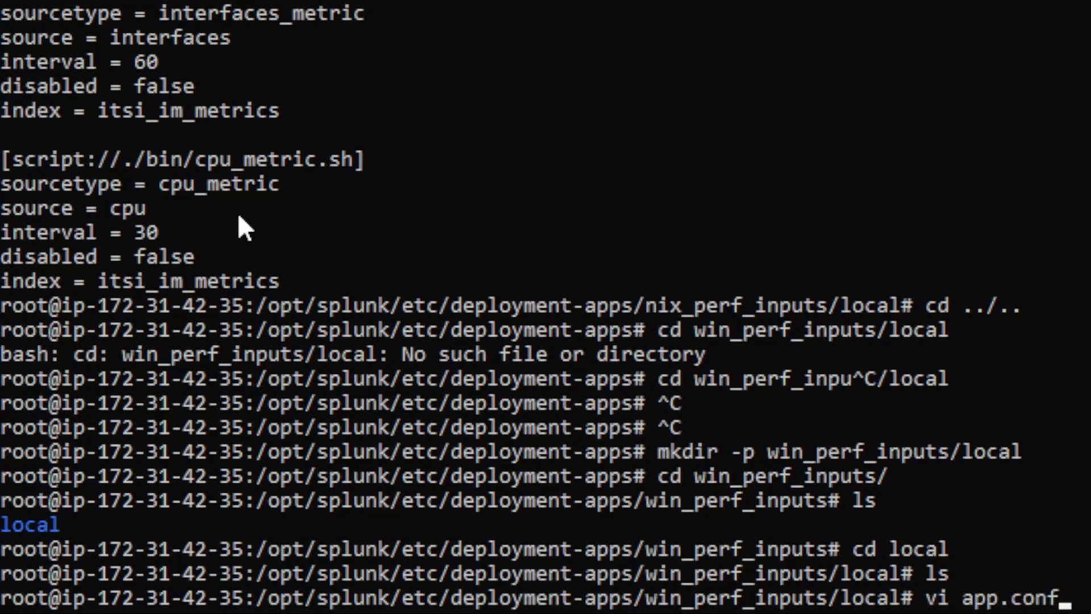
key(Return)
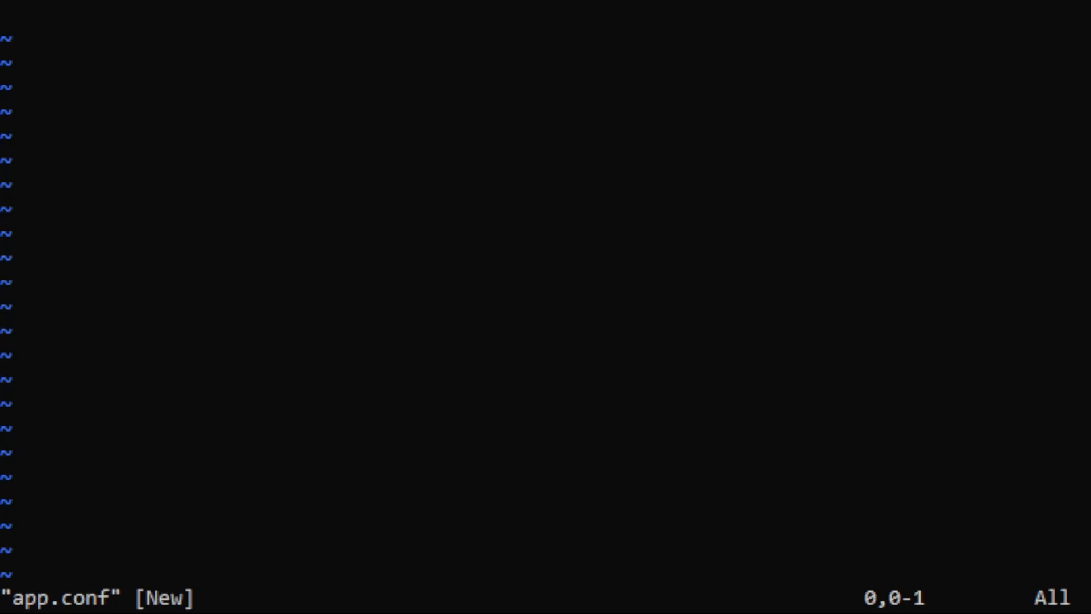
text(i)
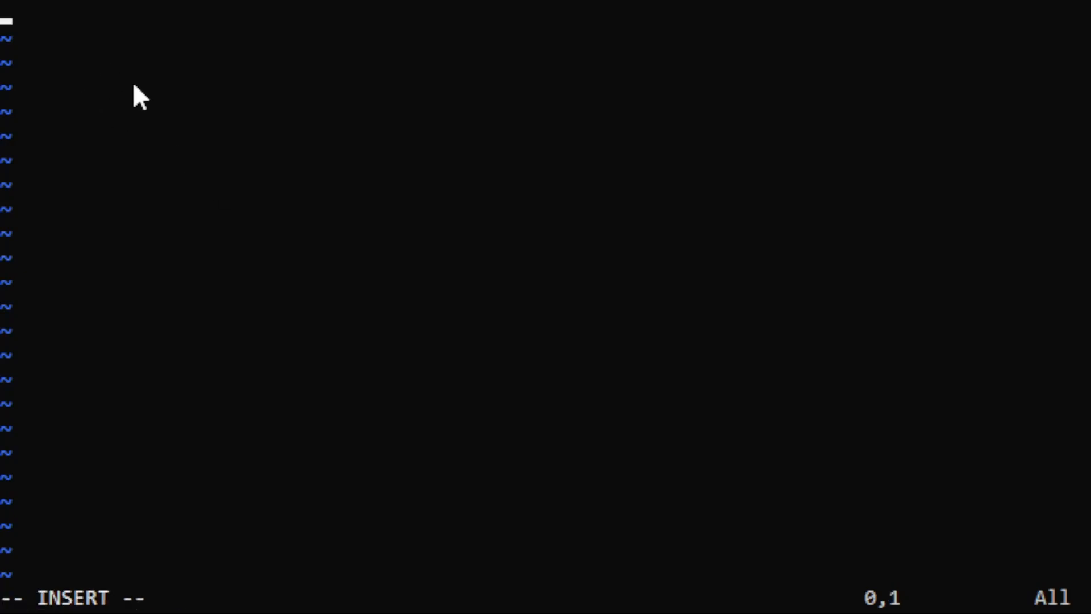
text([install])
key(Return)
text(state = enabled)
key(Escape)
text(:)
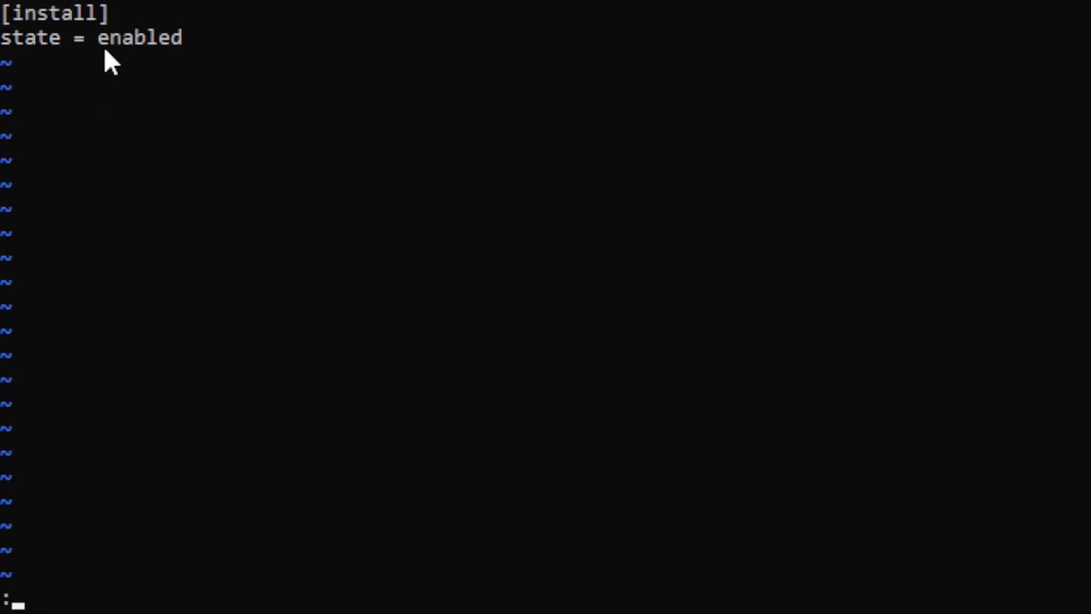
text(wq)
key(Return)
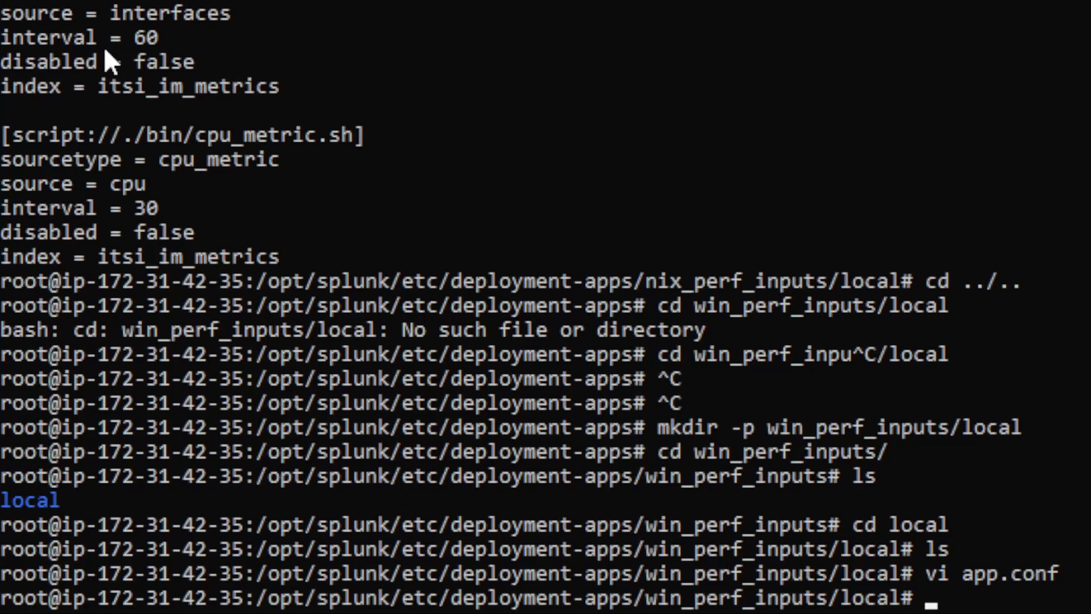
Paste perfmon CPU, LogicalDisk, Memory, Process and System stanzas indexed to itsi_im_metrics into inputs.conf, save, and display it.
text(vi inputs.conf)
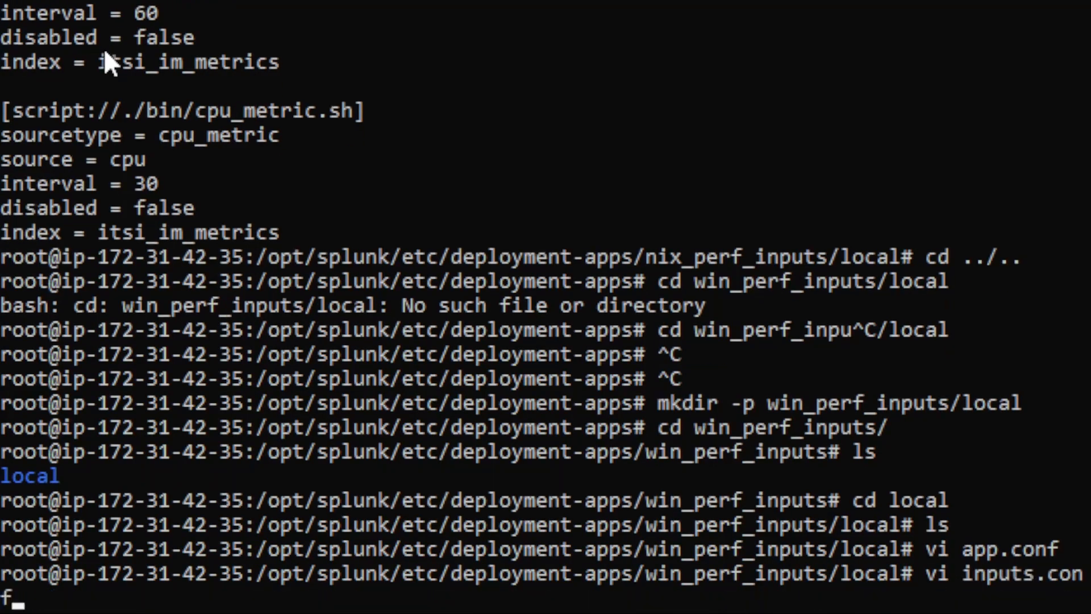
key(Return)
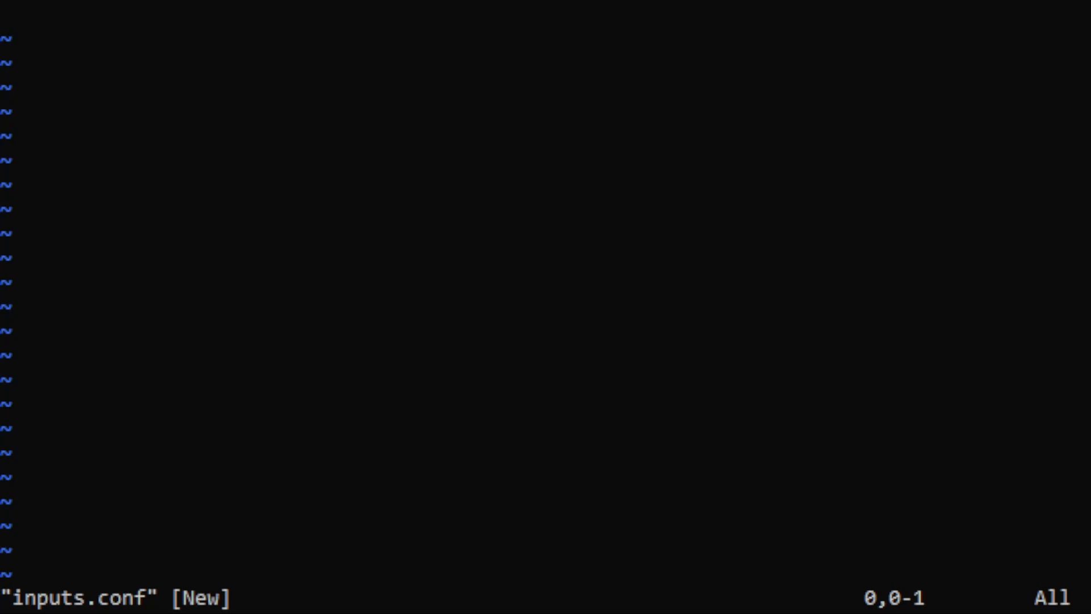
key(i)
right_click(111, 31)
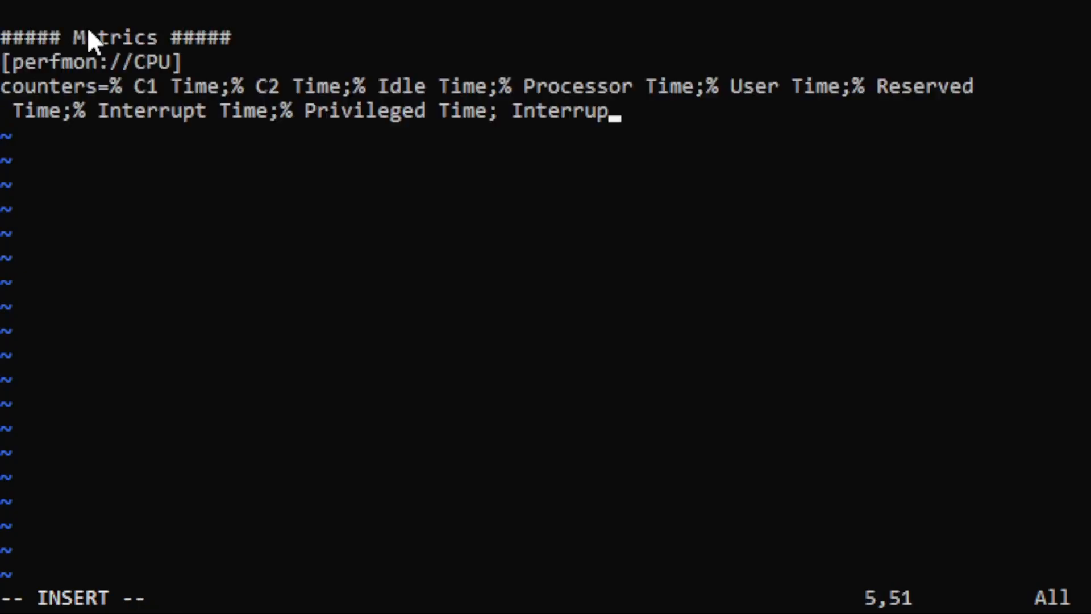
key(Escape)
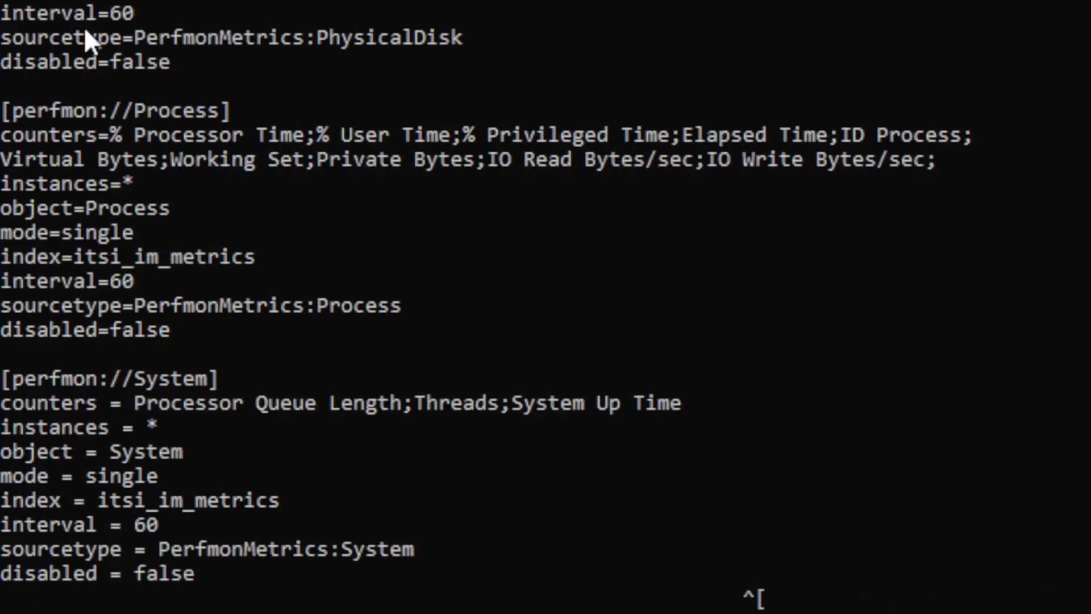
text(:)
text(wq)
key(Return)
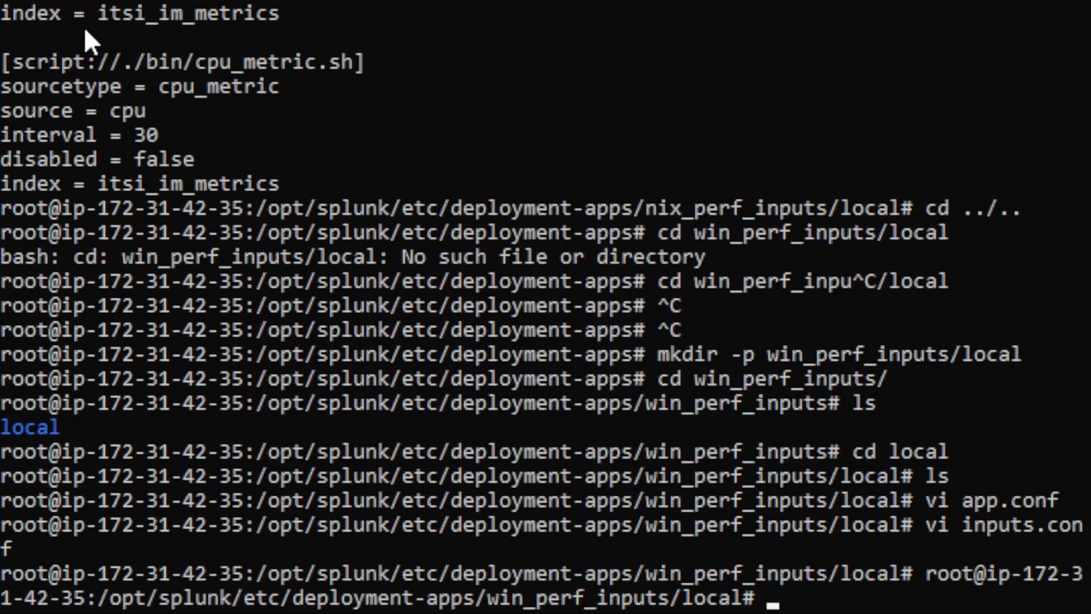
text(more inputs.conf)
key(Return)
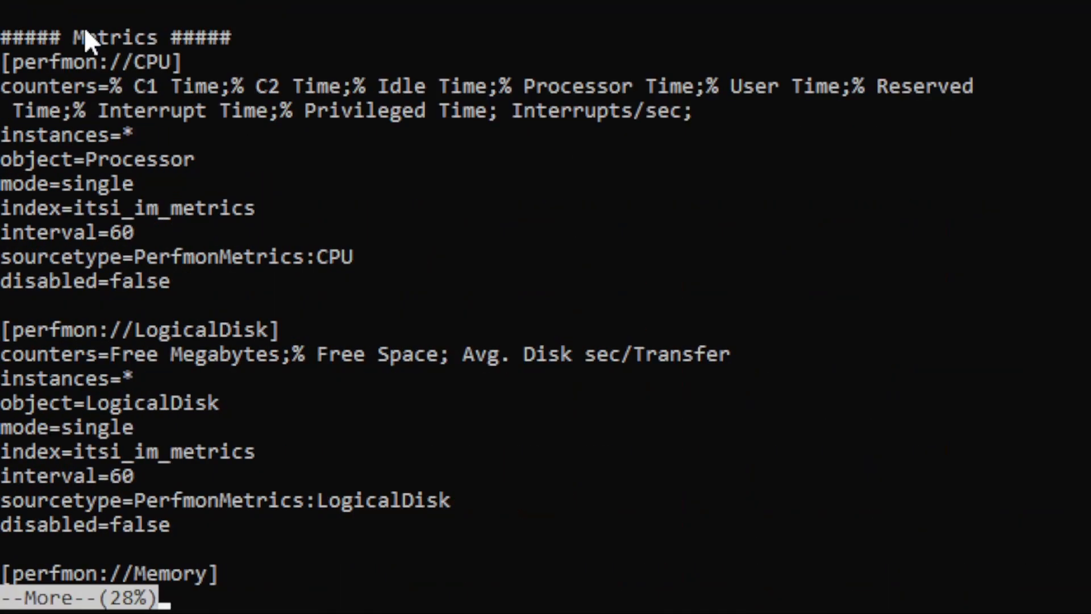
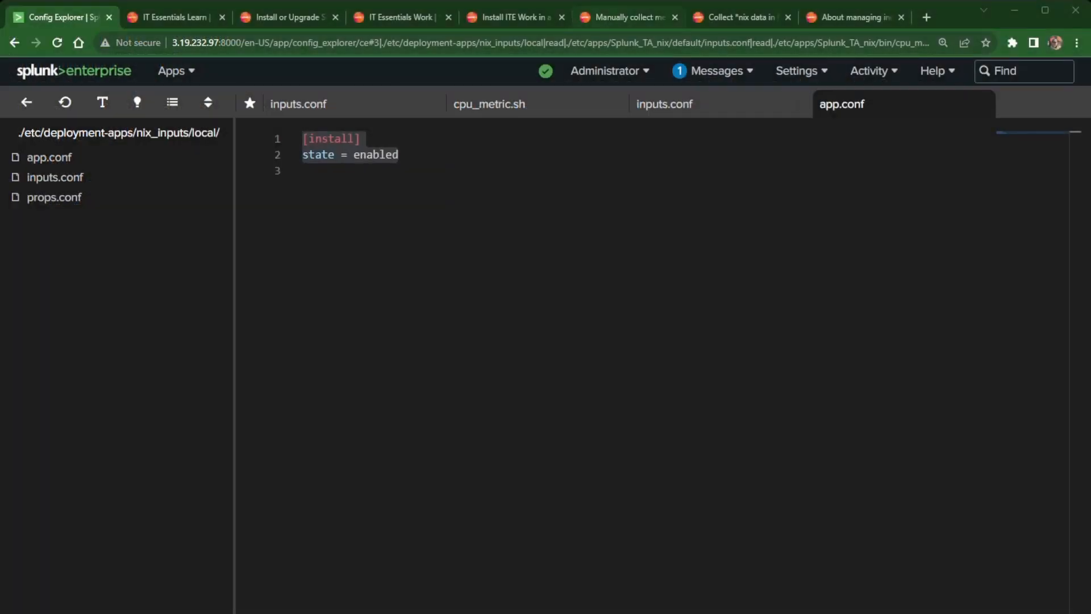
Exit the terminal file listing and go back to the Splunk home page.
click(625, 17)
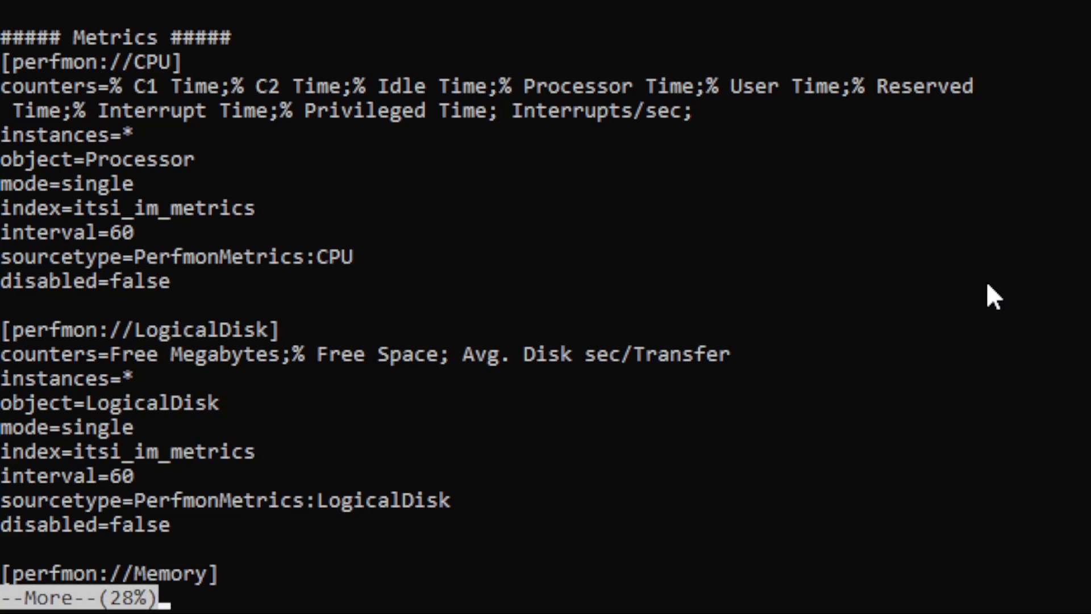
key(ctrl+c)
key(ctrl+c)
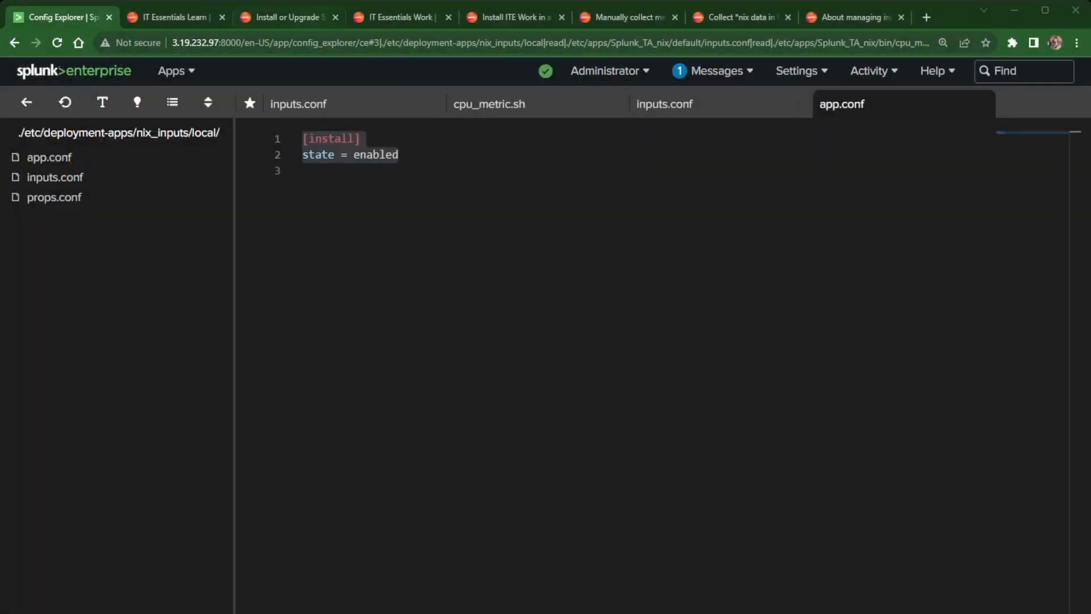
click(107, 71)
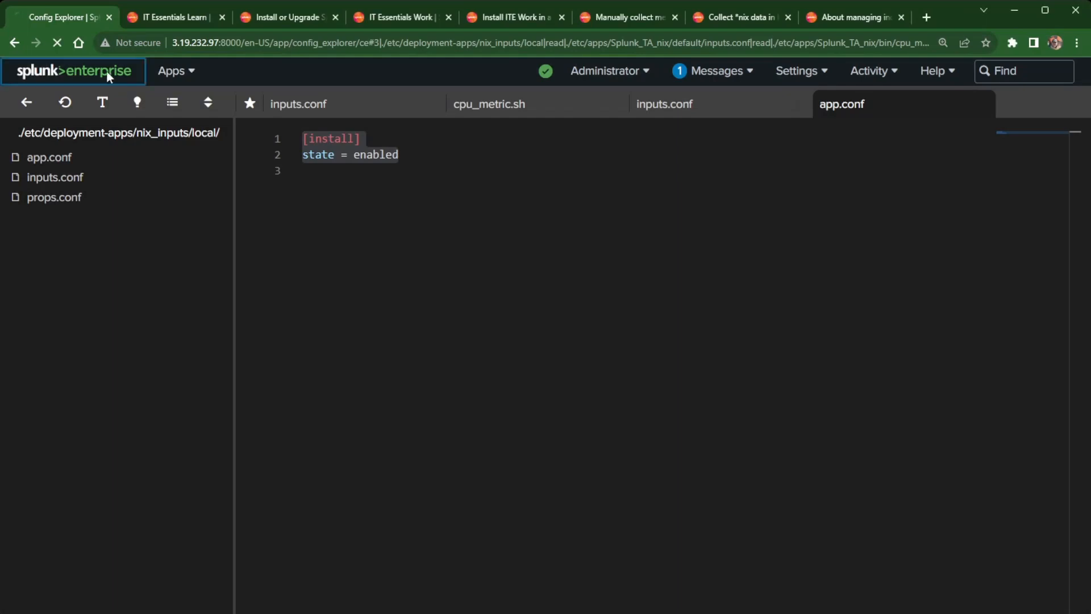
In Forwarder management, assign nix_perf_inputs to the nix server class with Restart Splunkd, and save.
click(793, 70)
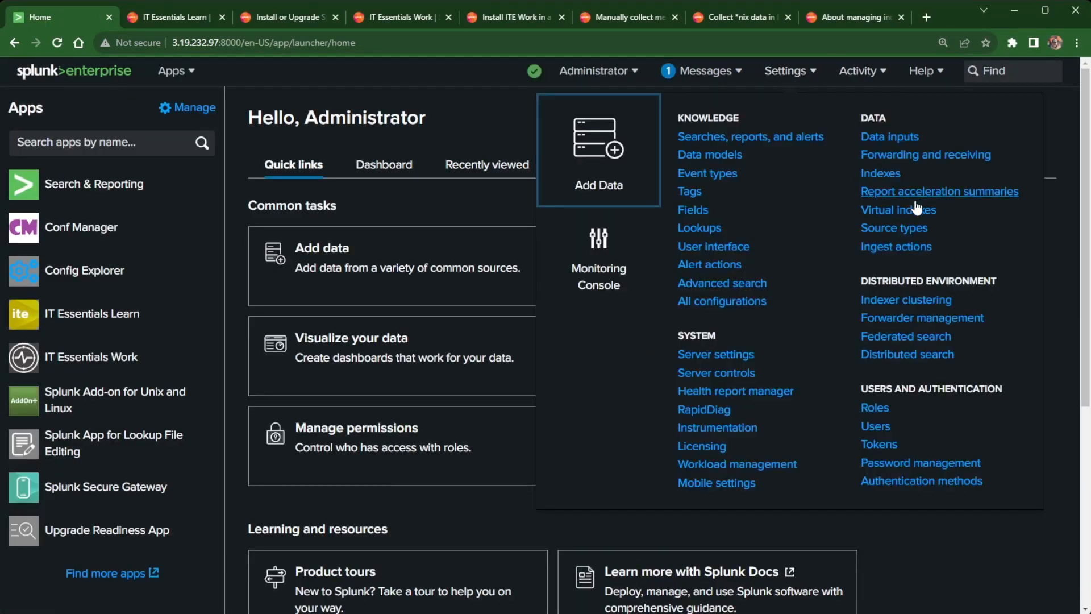
click(901, 319)
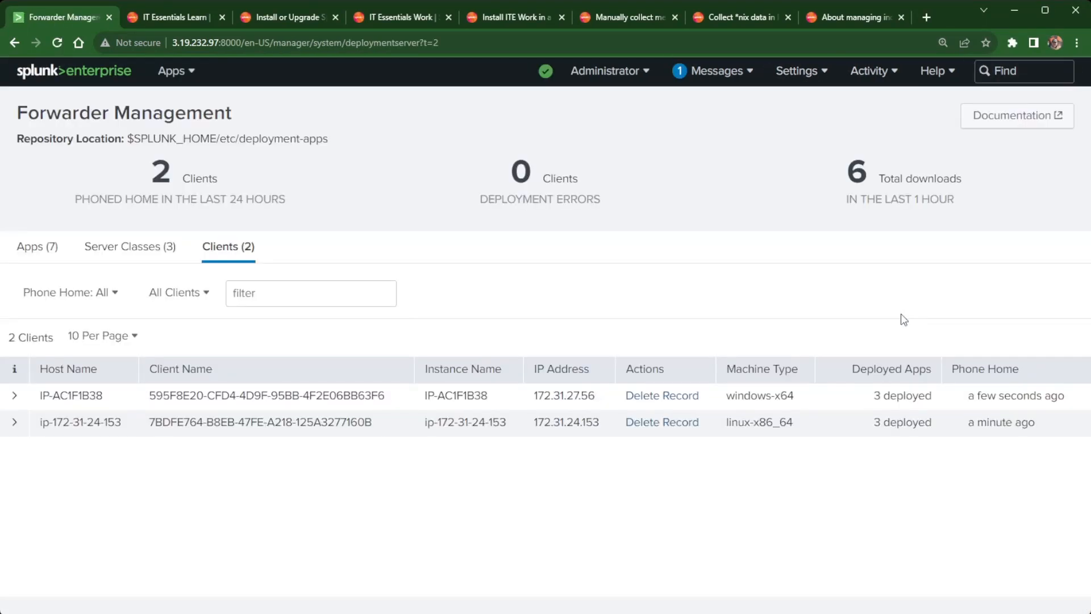
click(42, 250)
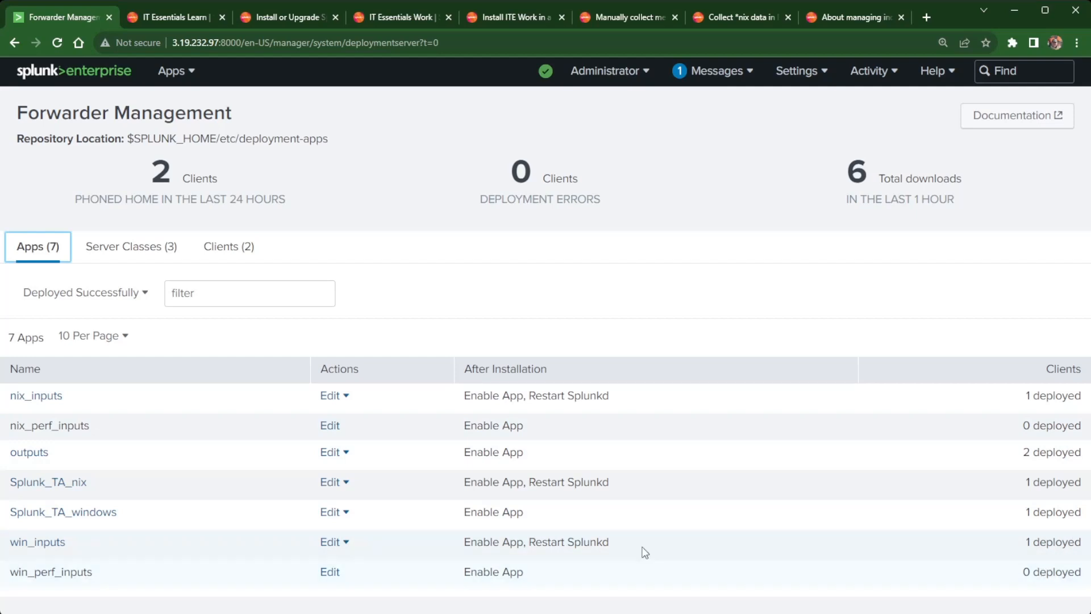
click(331, 427)
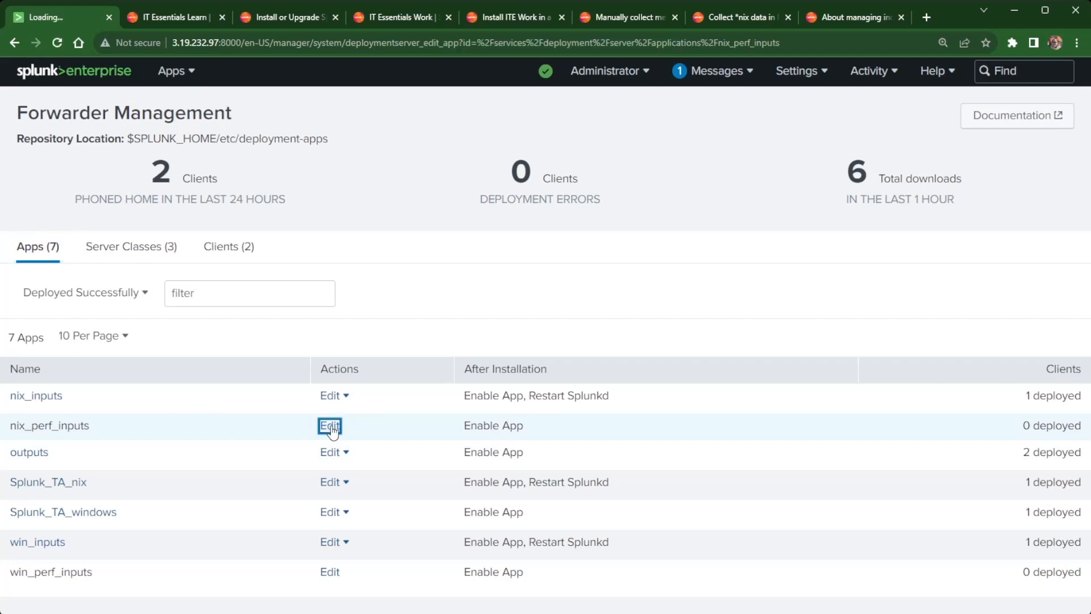
click(34, 175)
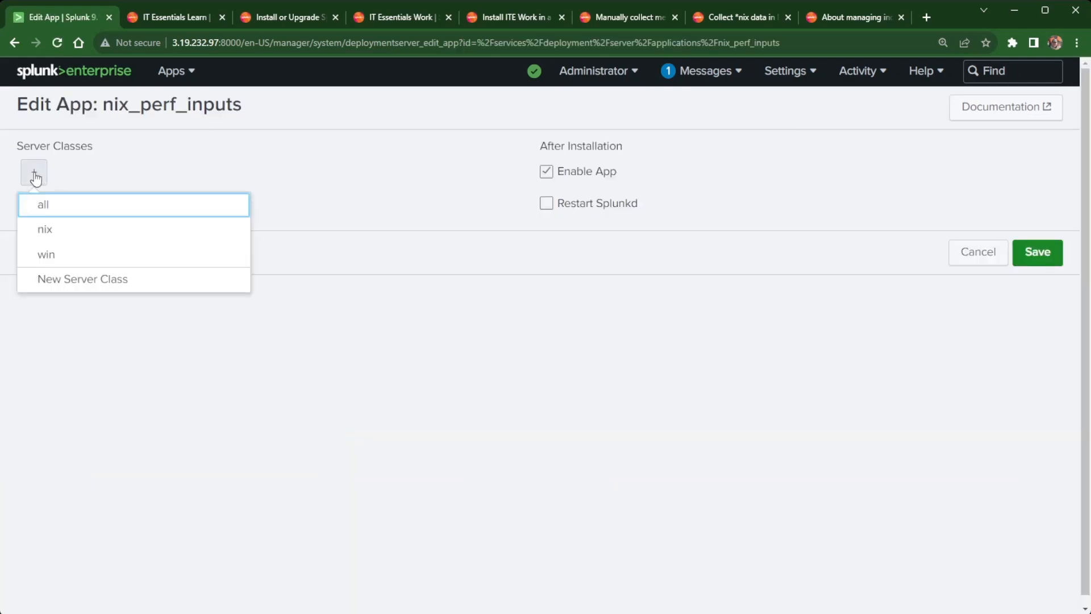
click(49, 231)
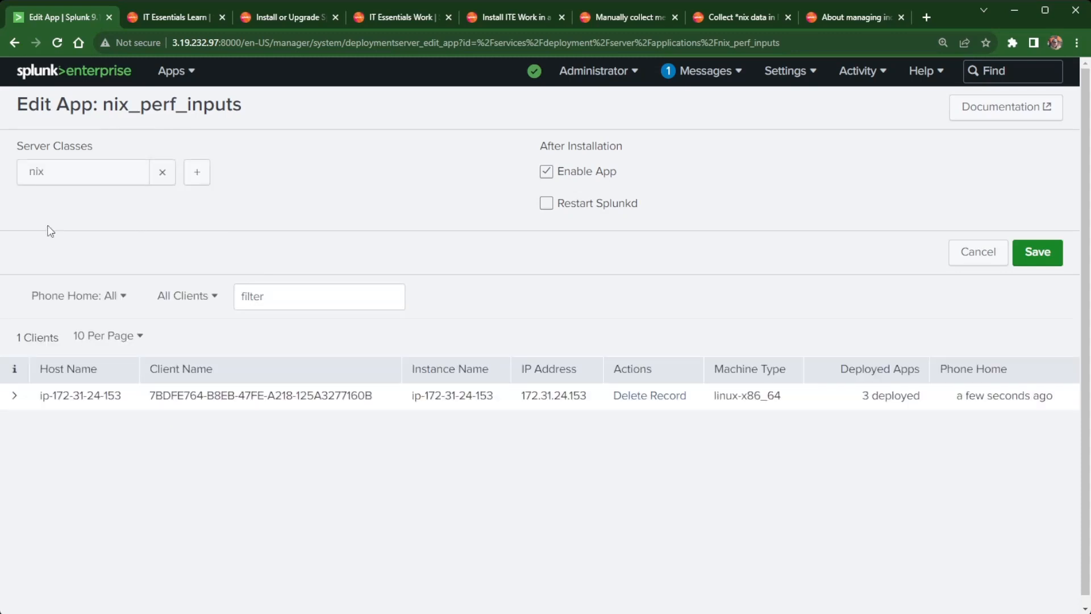
click(545, 203)
click(1052, 257)
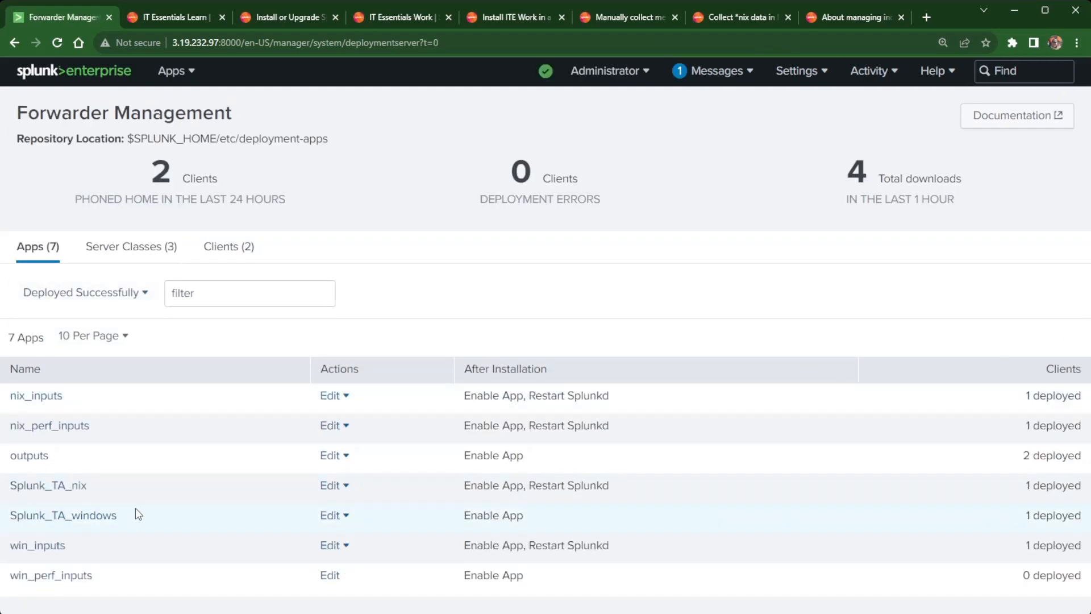
Assign win_perf_inputs to the win server class with Restart Splunkd, then check the Linux client's deployed apps.
click(331, 575)
click(33, 174)
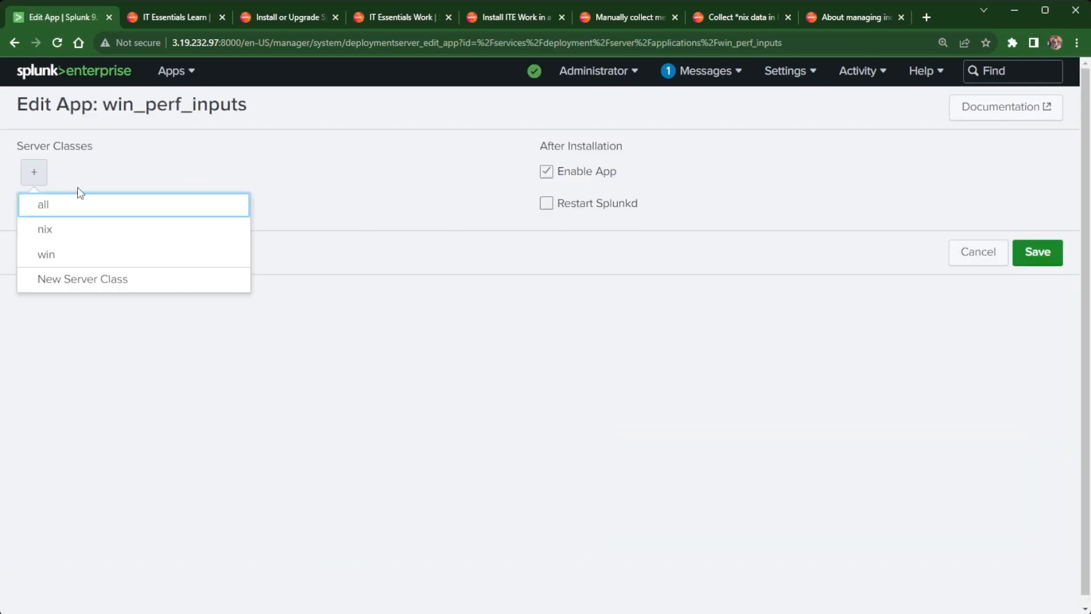
click(45, 257)
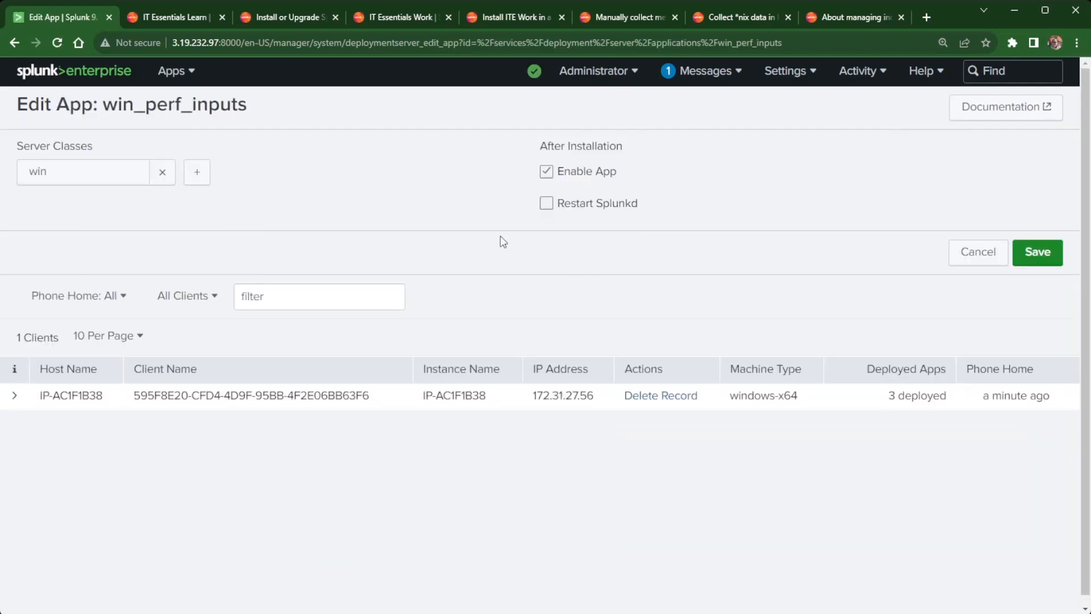
click(546, 204)
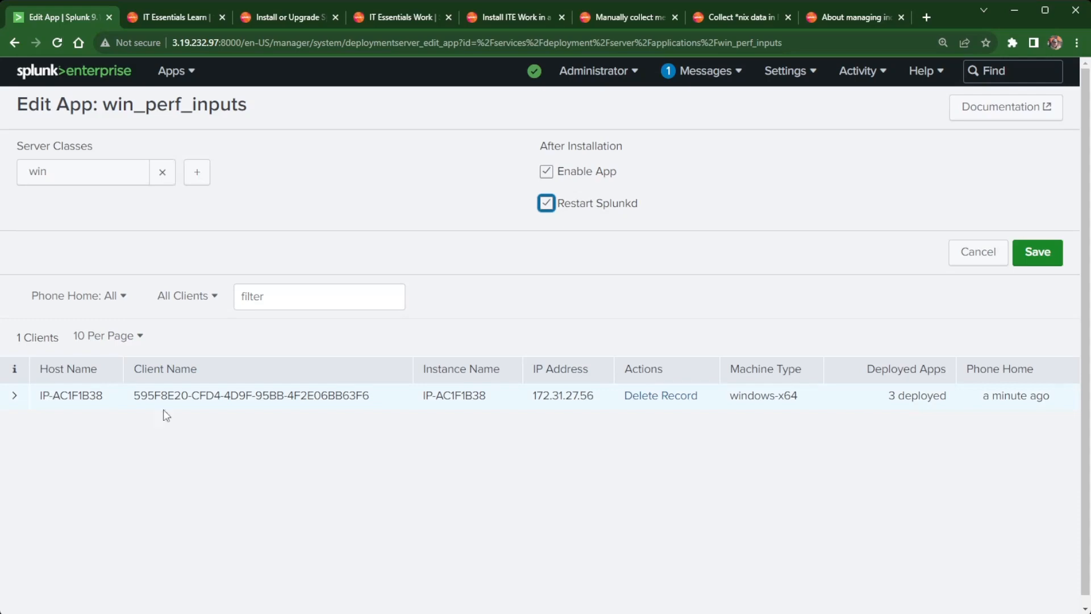
click(1034, 257)
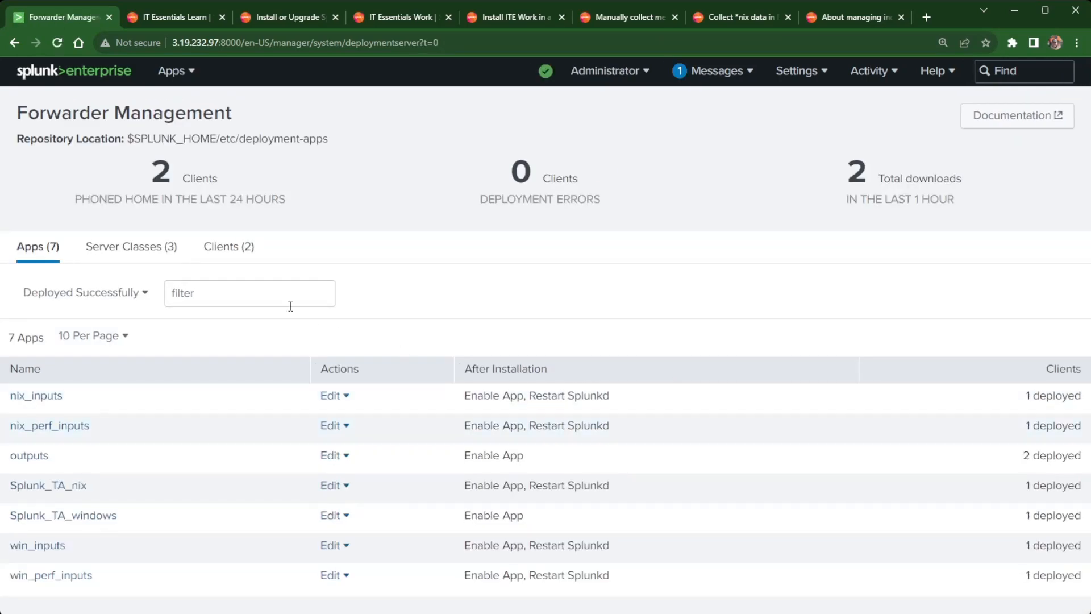
click(223, 251)
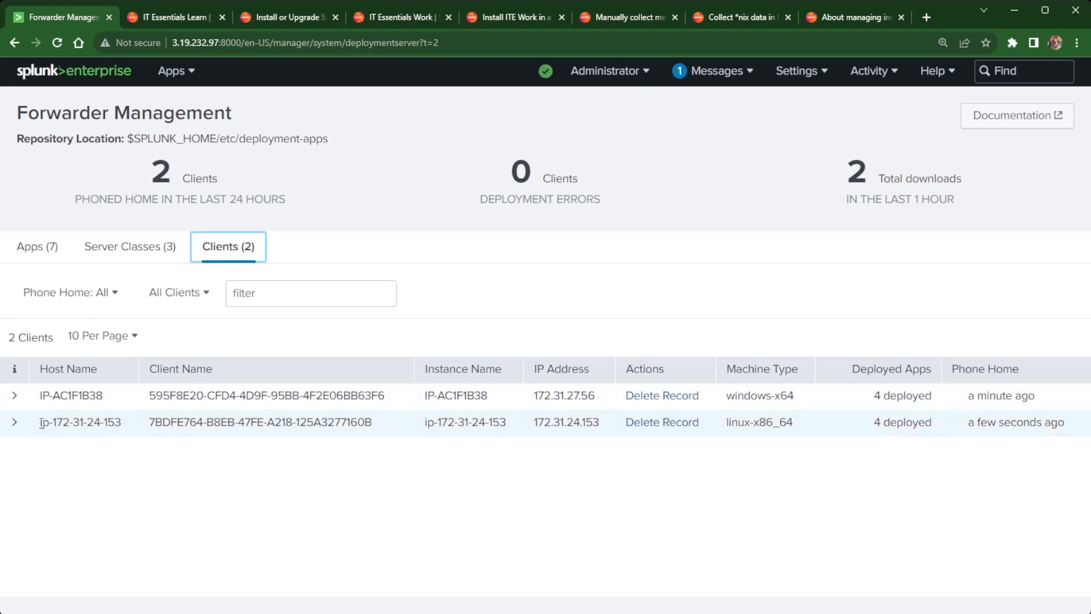
click(16, 422)
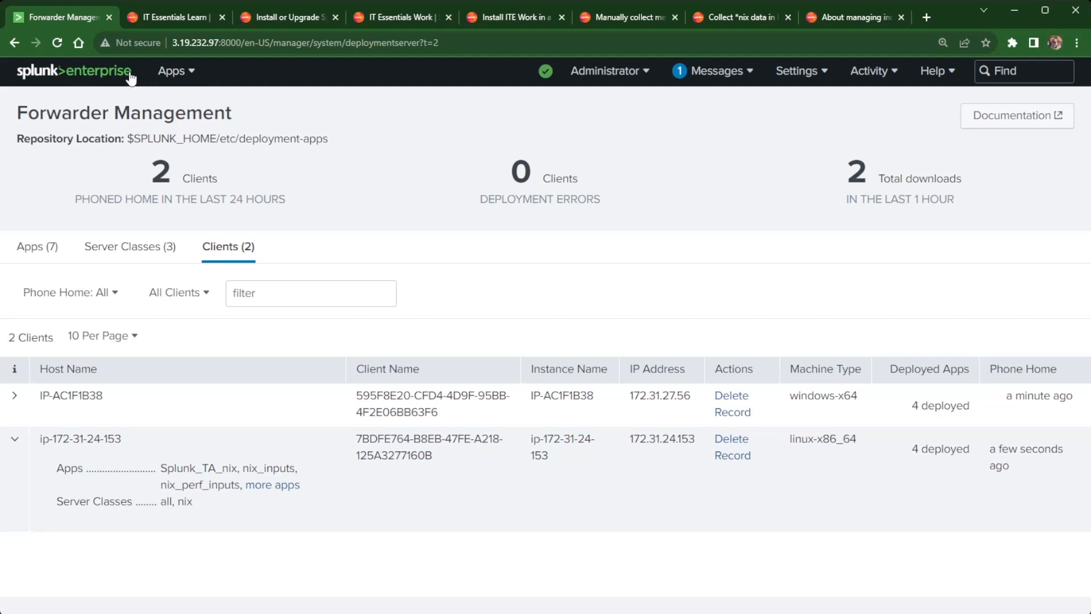
Check IT Essentials Work's Infrastructure Overview for entities, then open Search & Reporting from Home.
click(172, 74)
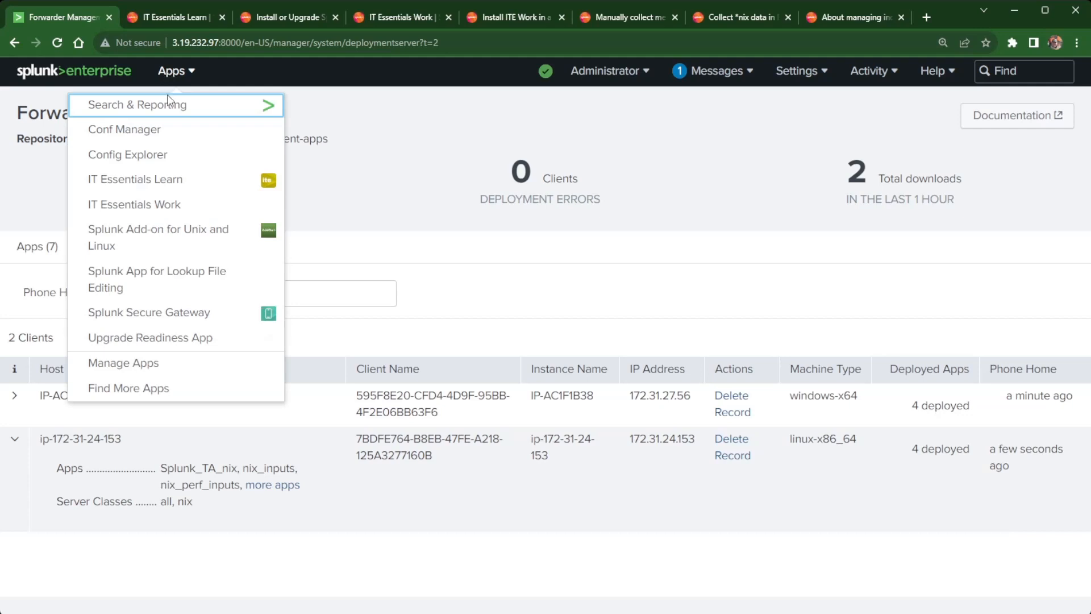
click(139, 205)
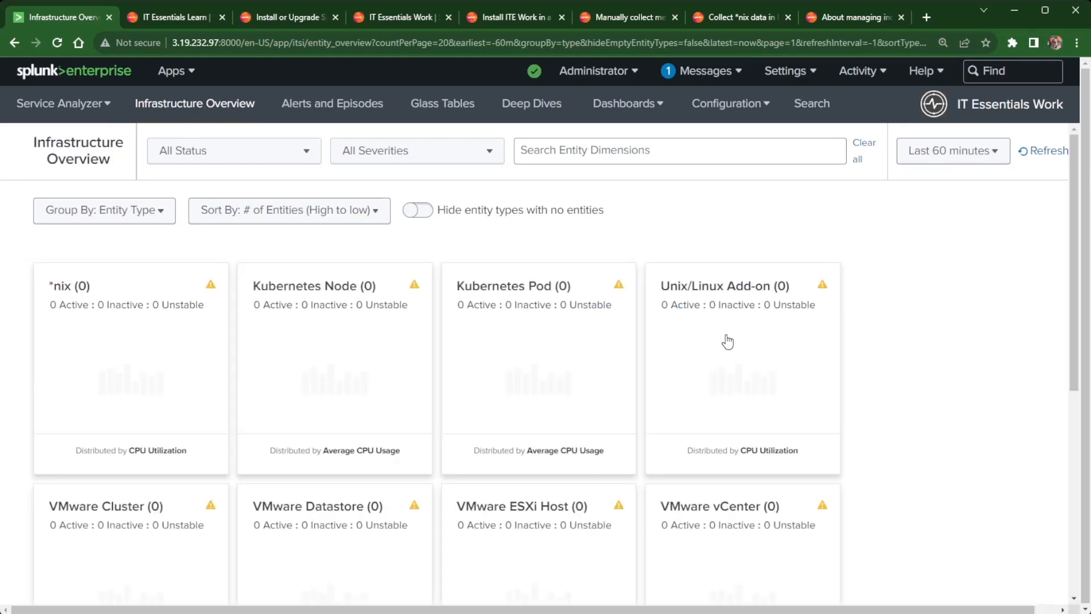
scroll(730, 341, down, 3)
scroll(734, 341, up, 3)
click(97, 73)
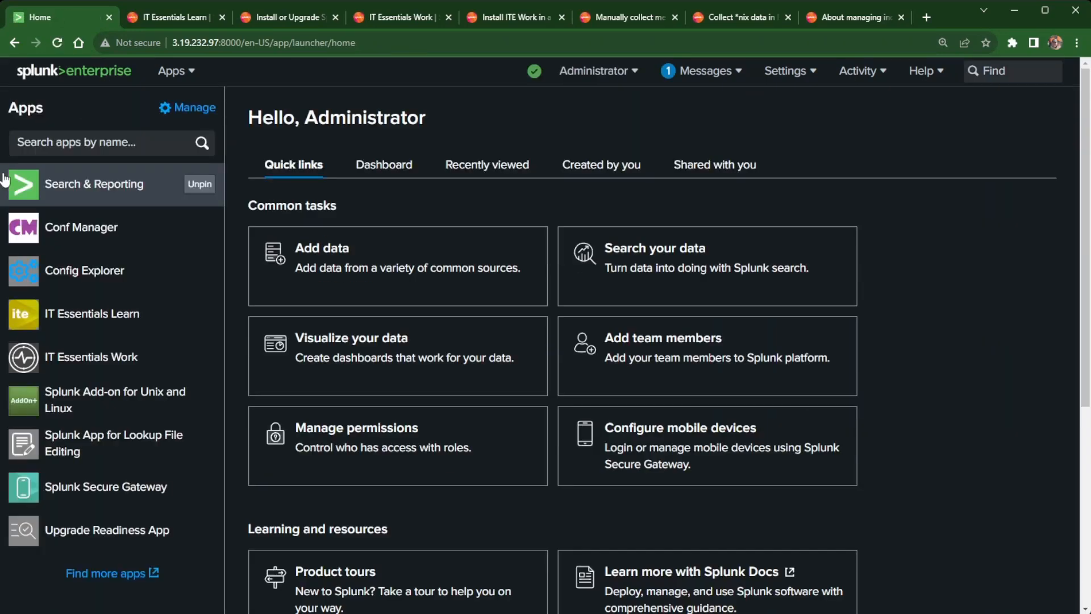
click(120, 190)
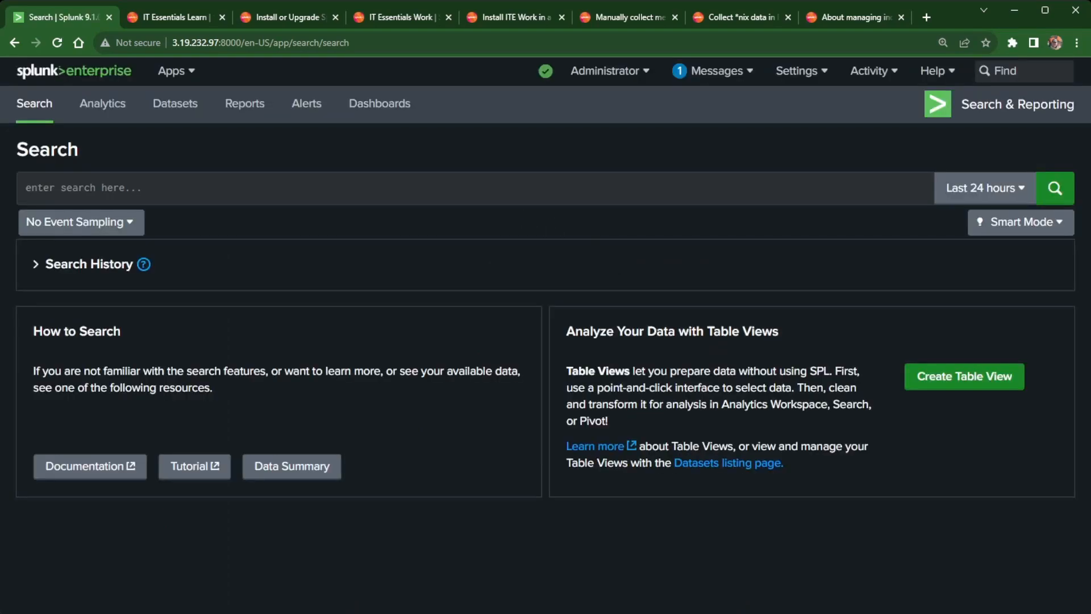
Look at the spl metrics group in the Analytics workspace, then go back to the Search page.
click(200, 193)
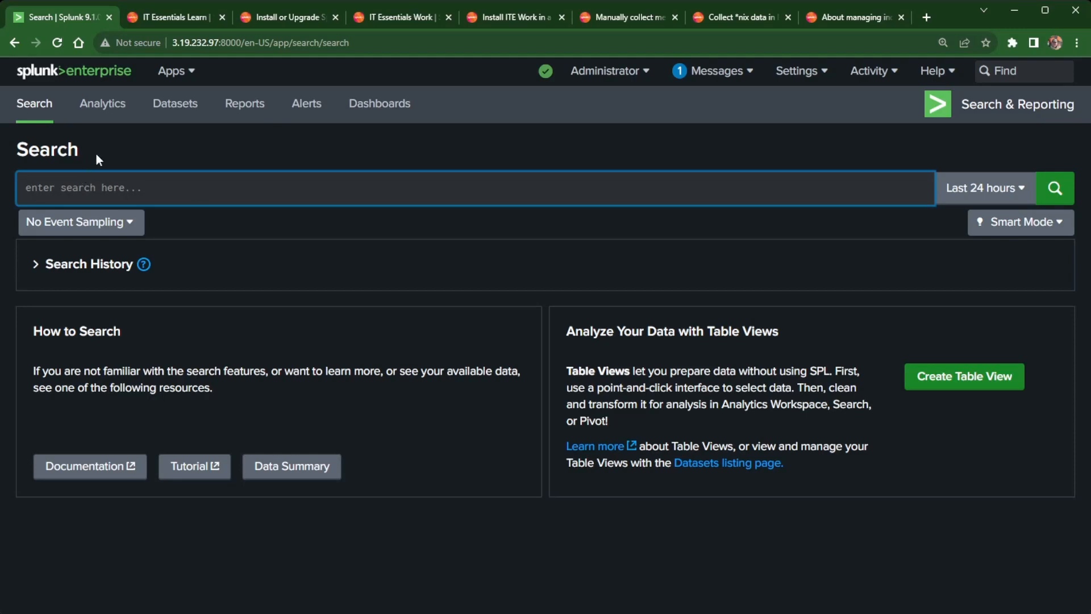
click(103, 106)
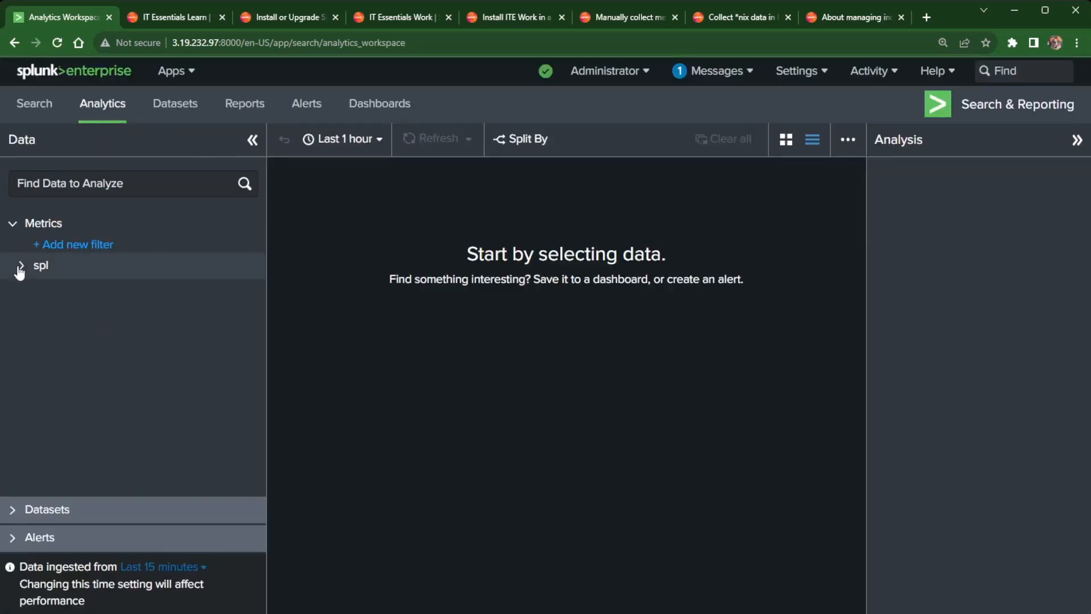
click(22, 269)
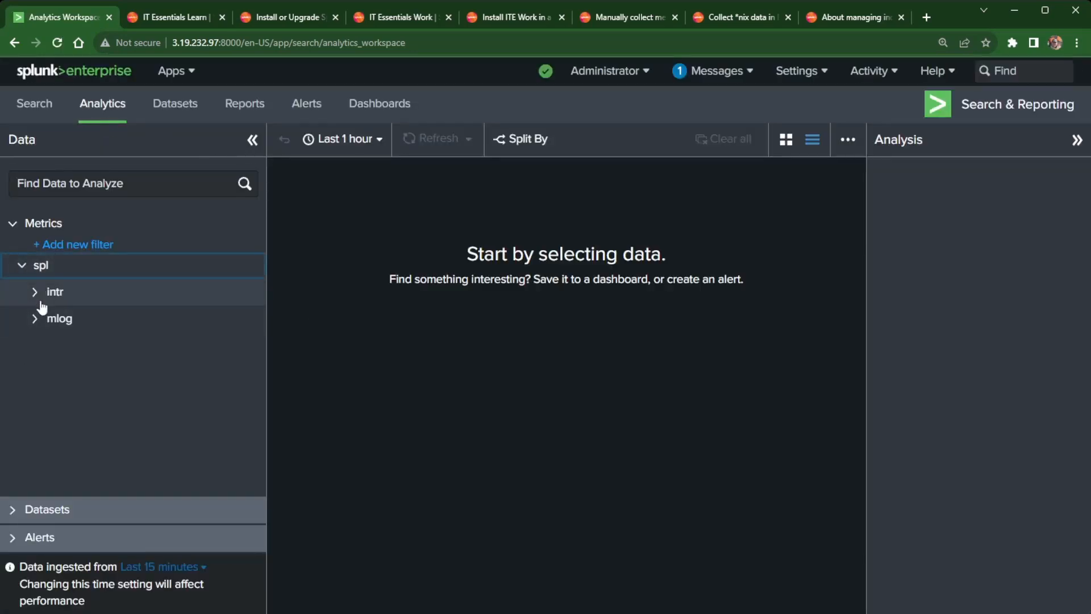
click(21, 266)
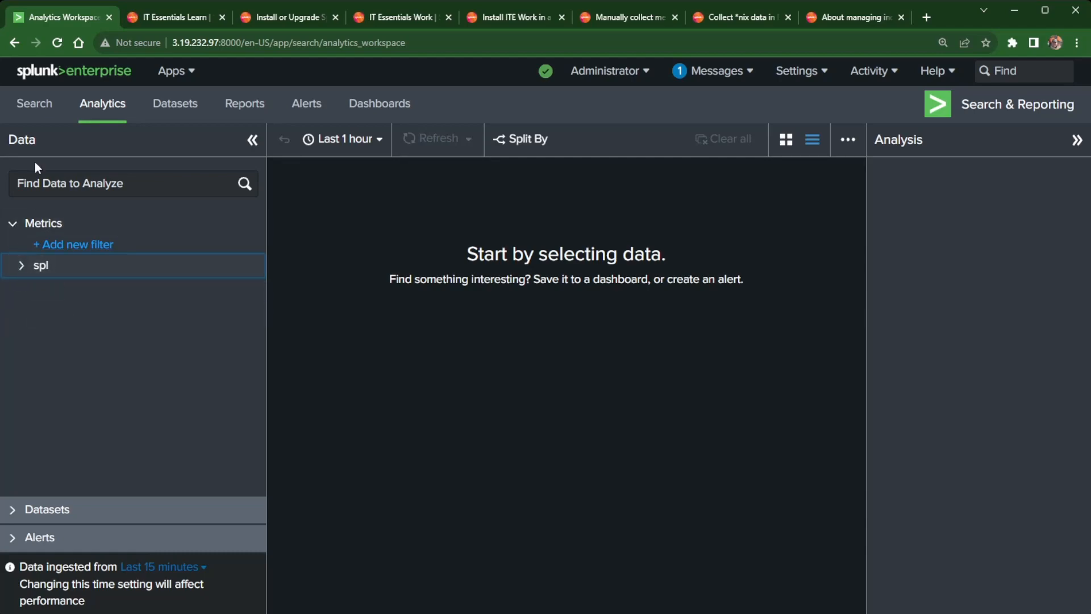
click(34, 105)
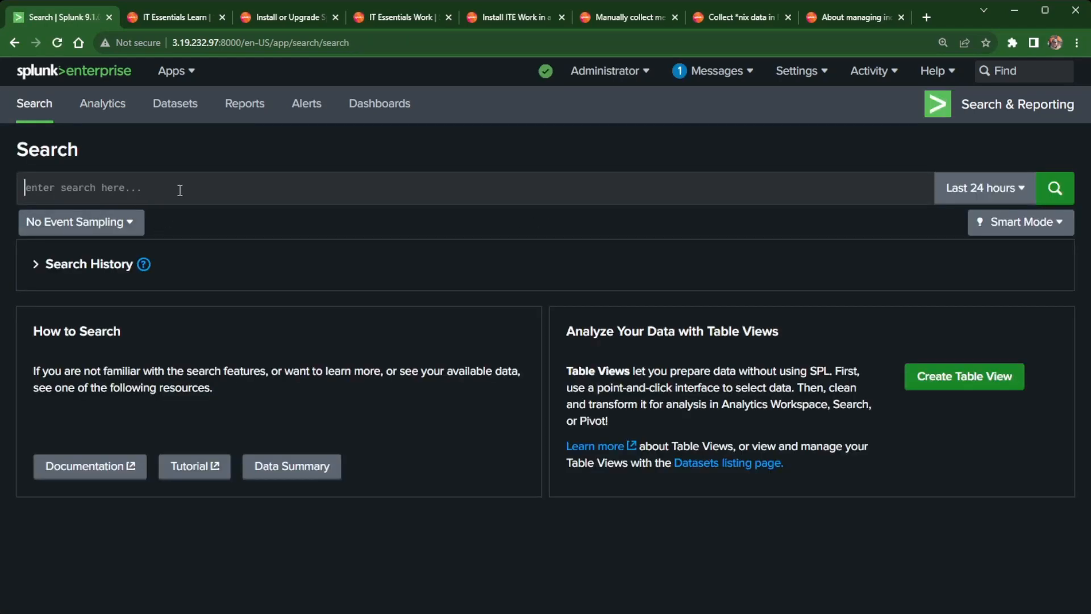
Run the search '| mpreview index=itsi_im_metrics' and rerun it.
text(|)
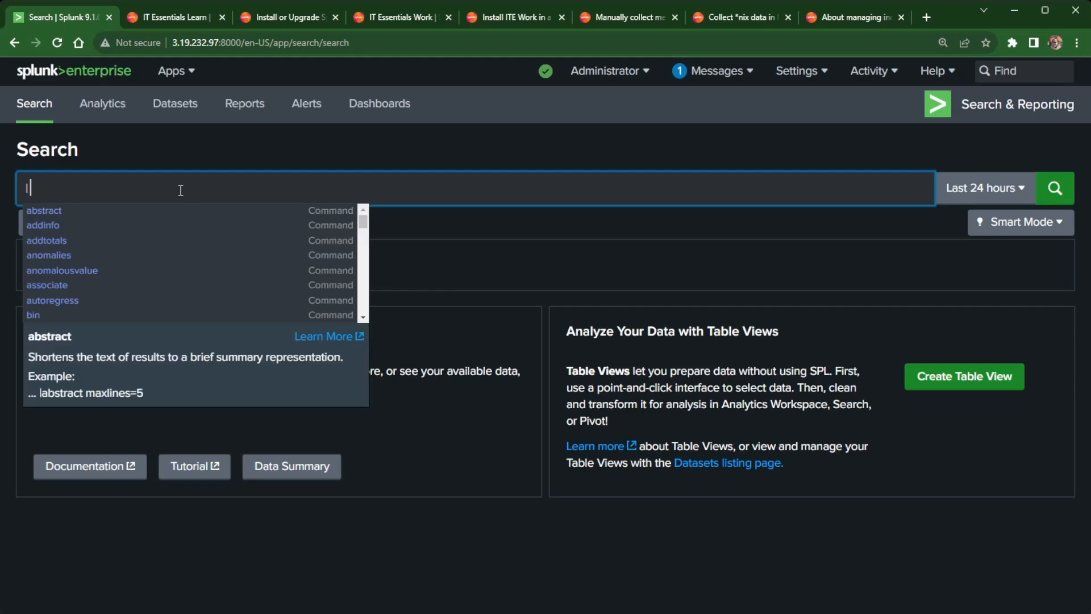
text(mpreview it)
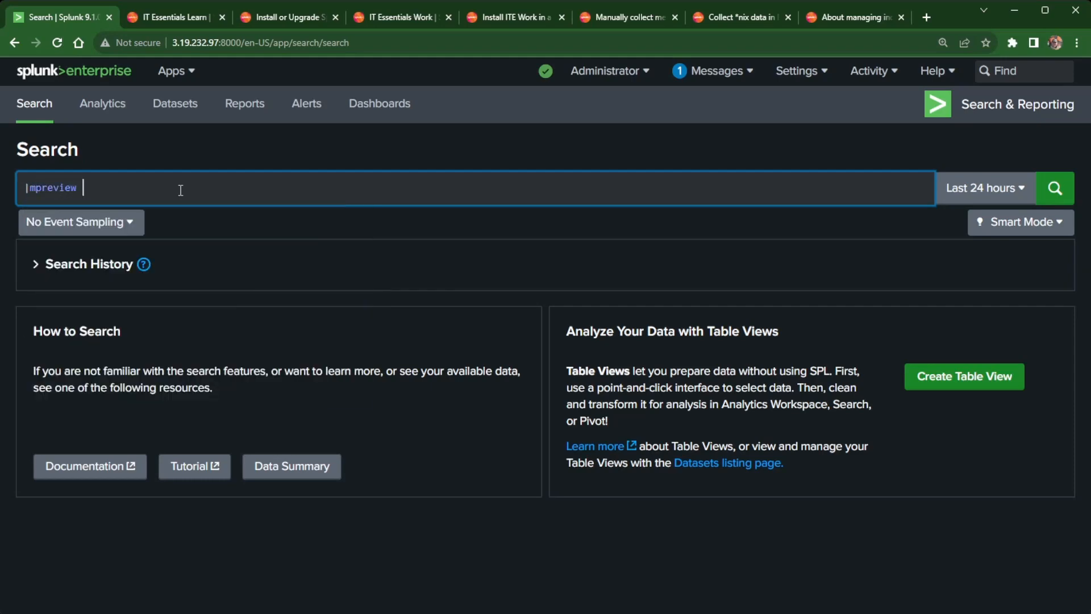
key(BackSpace)
key(BackSpace)
text(inde)
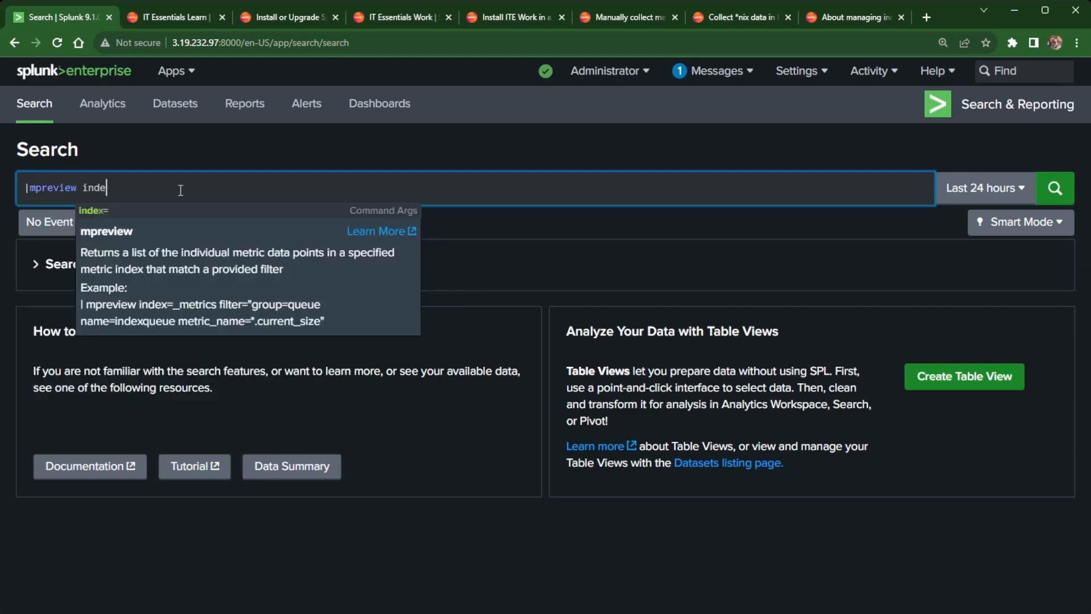
text(x=i)
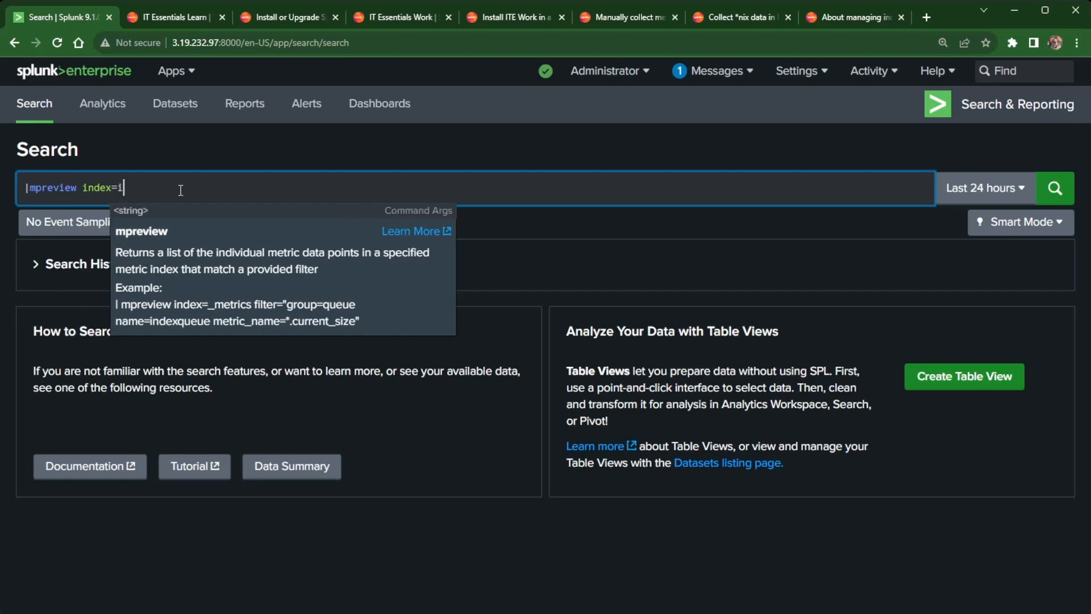
text(tsi_)
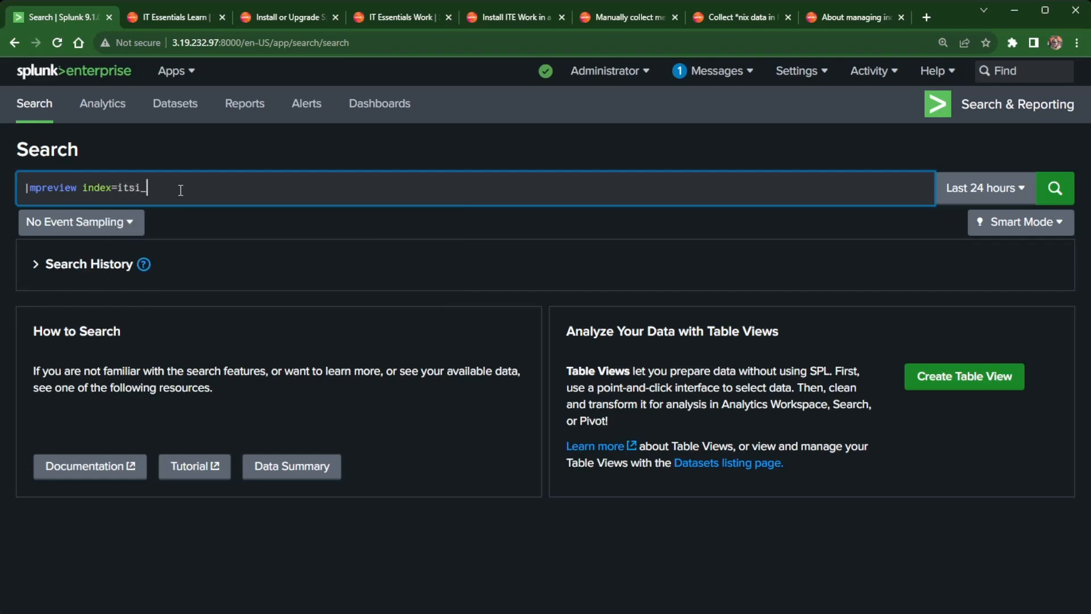
text(im_metrics)
key(Return)
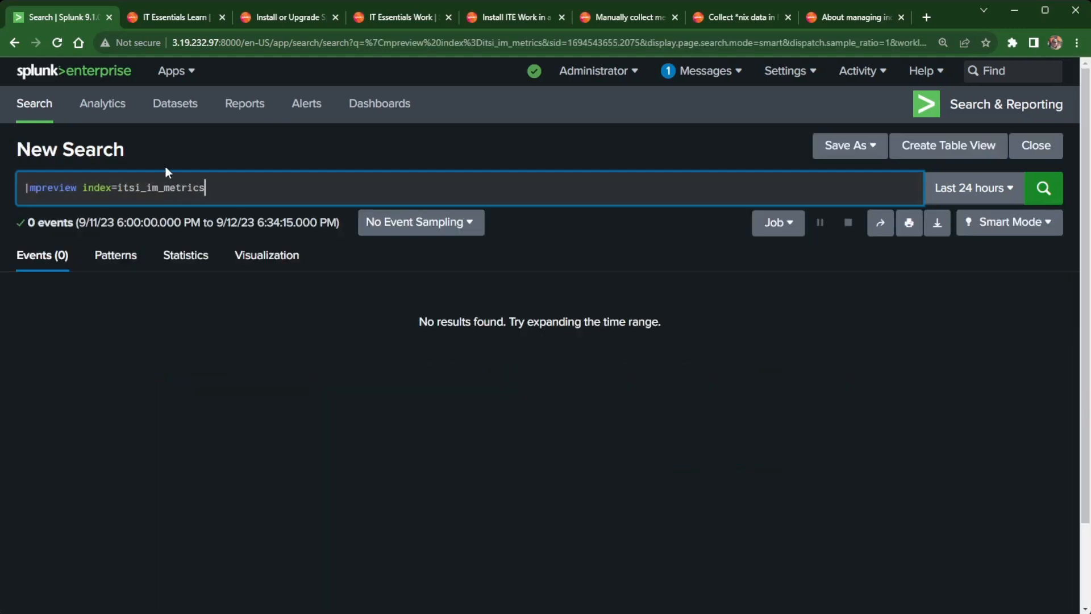
click(28, 188)
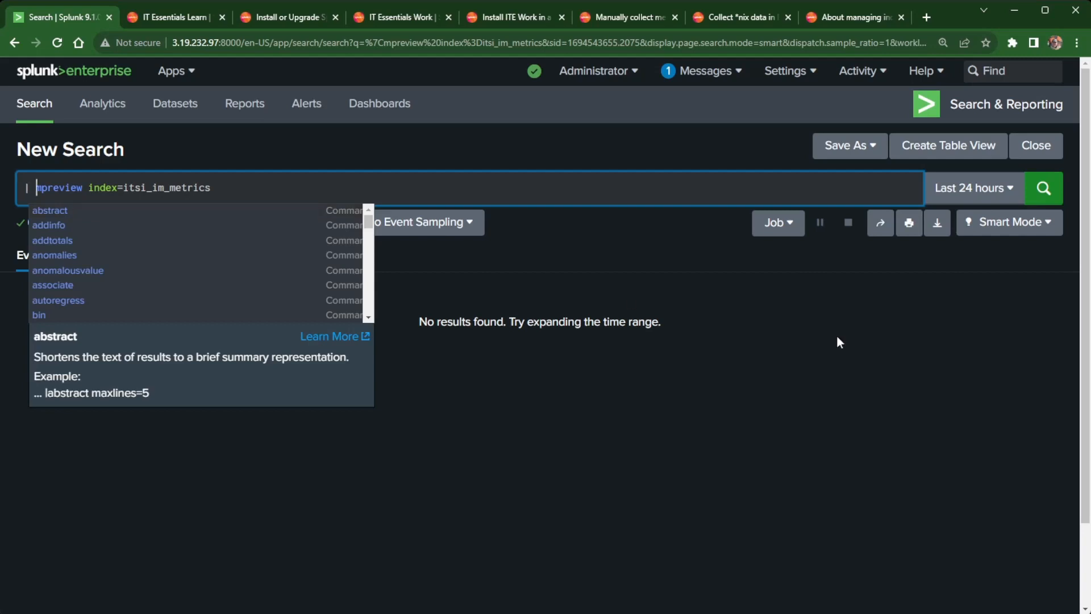
click(1044, 187)
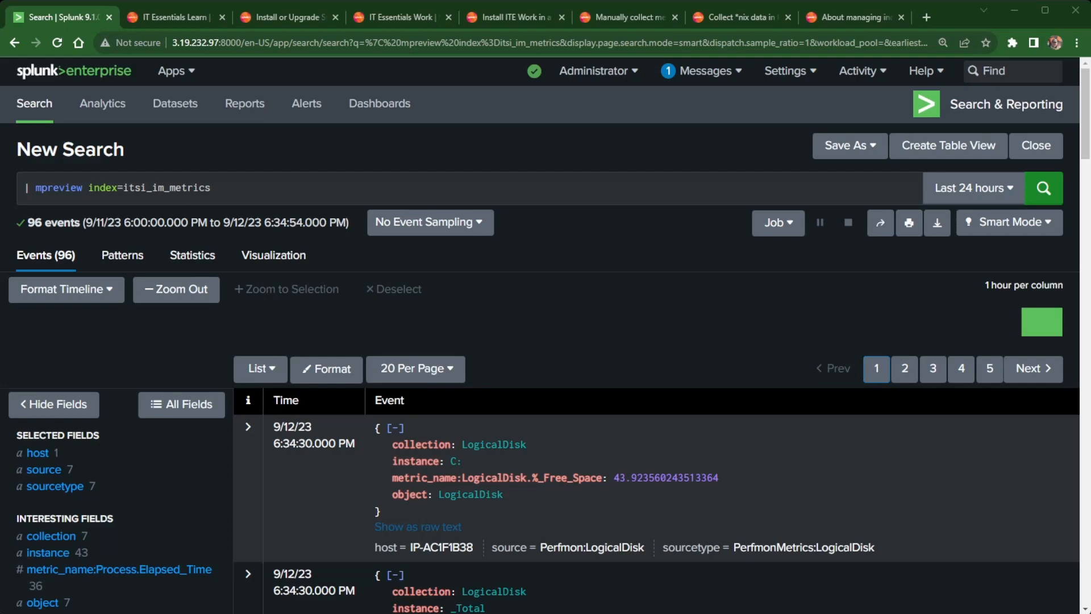
Check the host values of the 96 Perfmon metric events, then return to Splunk Home.
scroll(81, 328, down, 2)
click(81, 328)
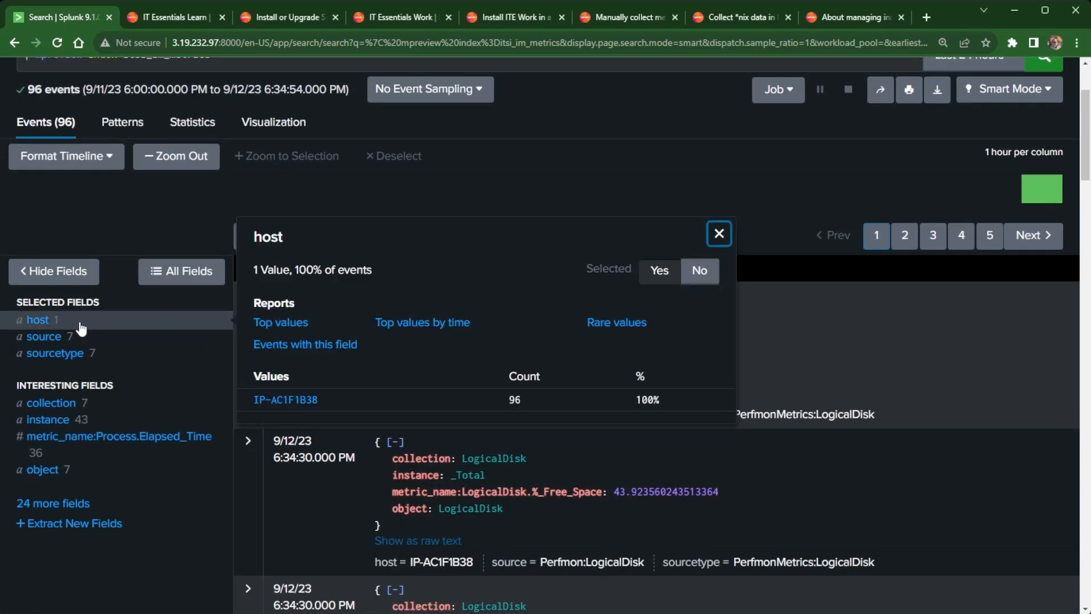
click(719, 234)
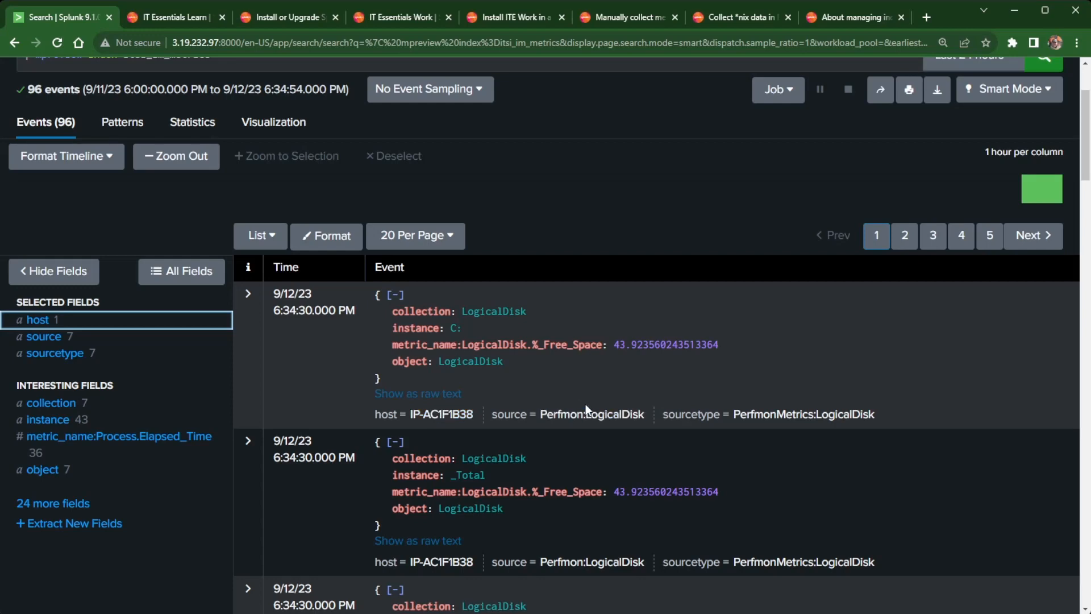
scroll(667, 396, up, 3)
click(56, 45)
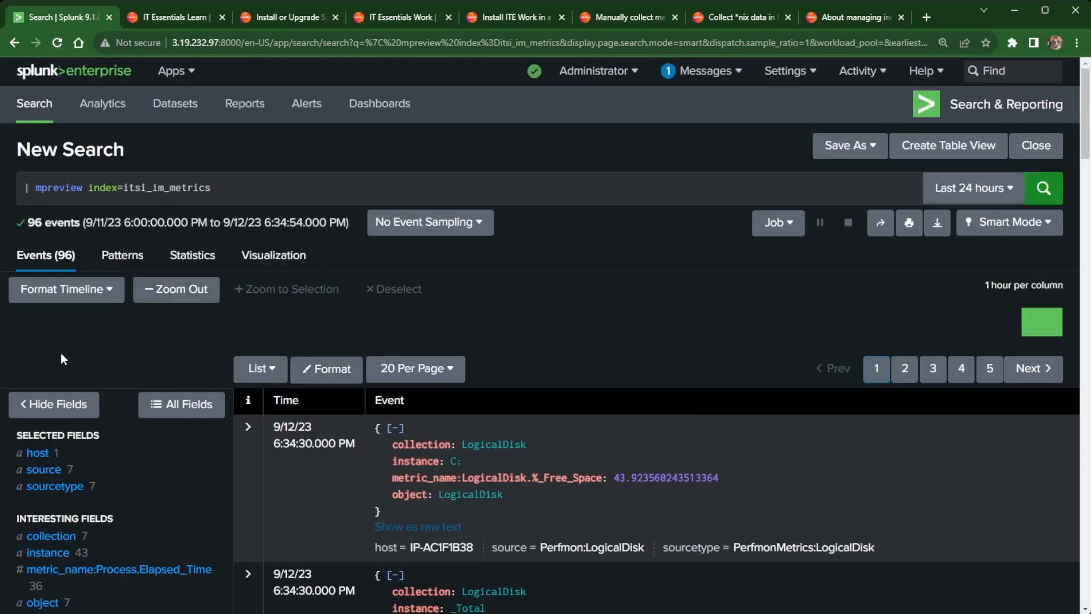
scroll(143, 367, down, 3)
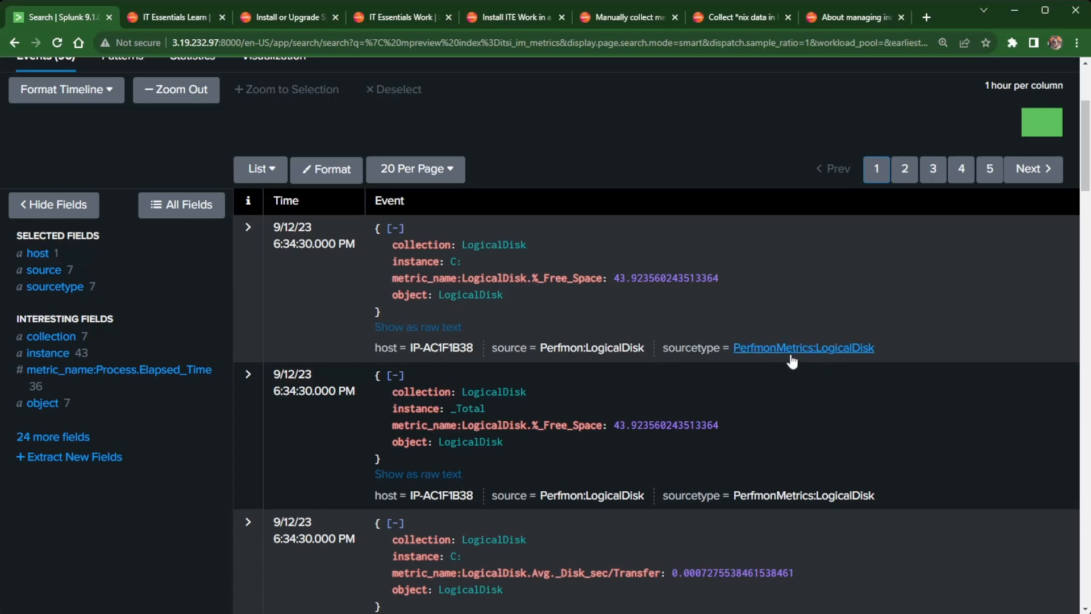
scroll(793, 358, up, 4)
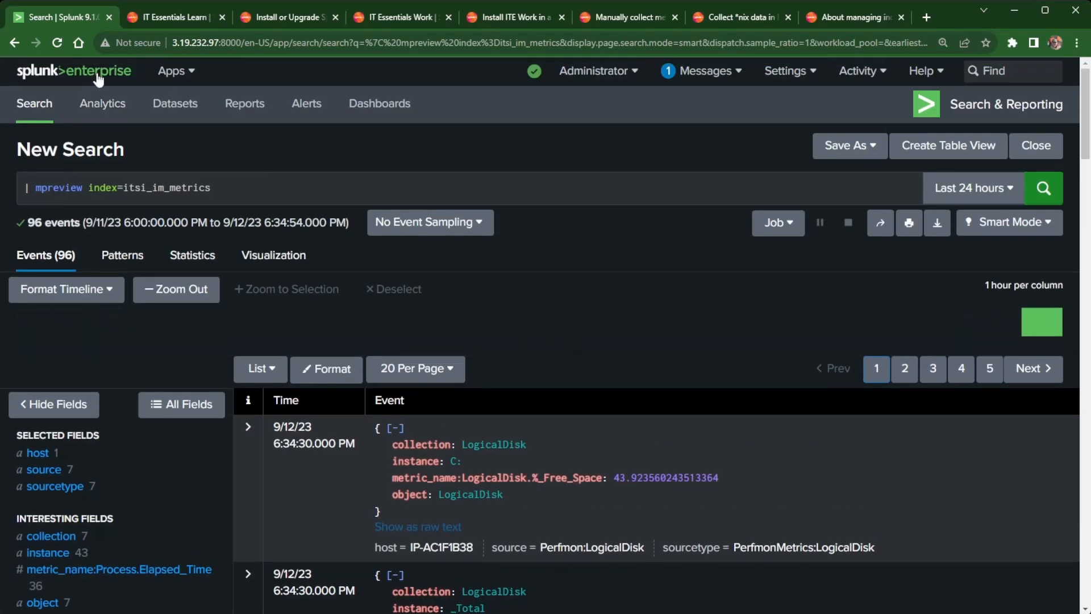
click(98, 80)
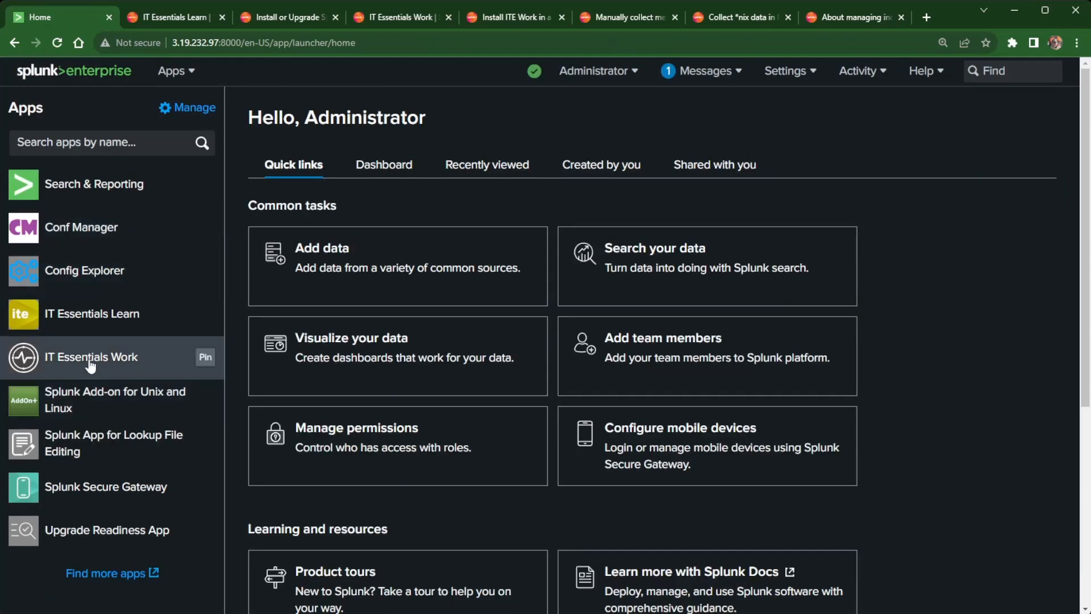
Open the Windows entity's overview dashboard in IT Essentials Work and close the Entity information panel.
click(91, 363)
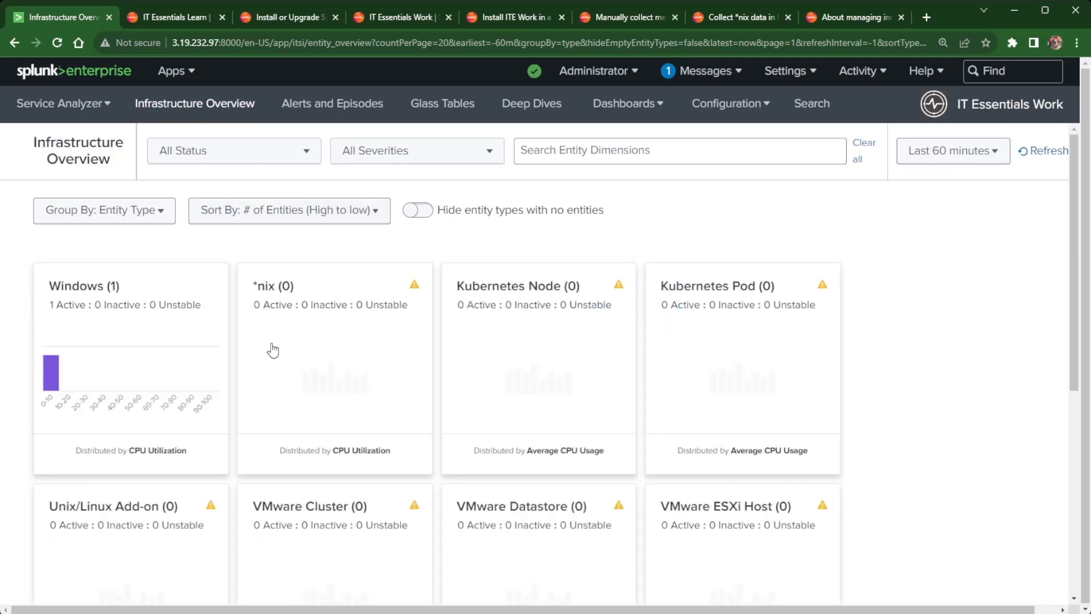
scroll(273, 350, down, 1)
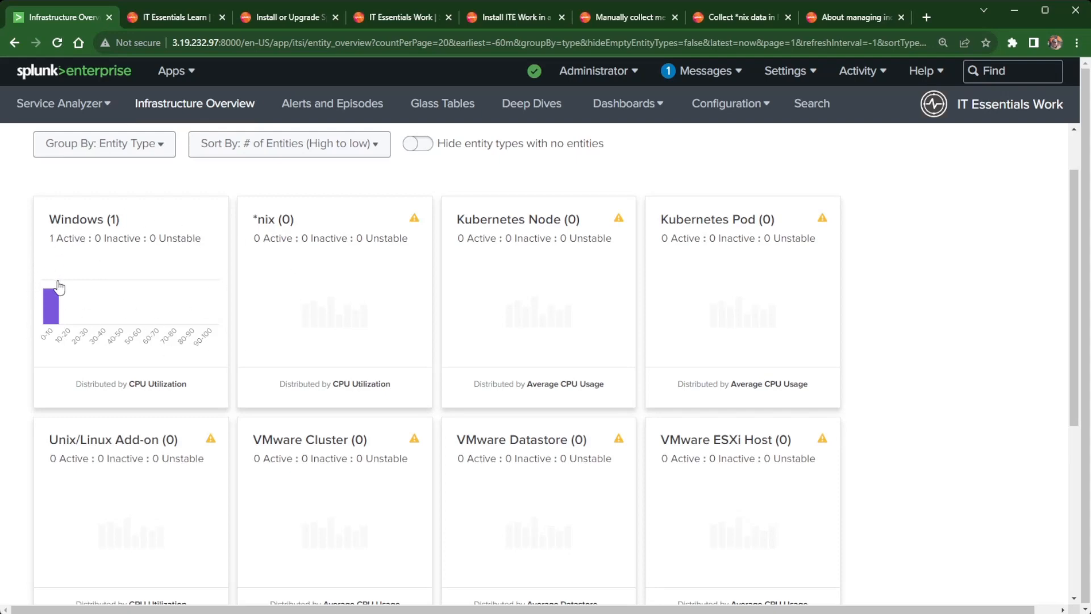
click(80, 275)
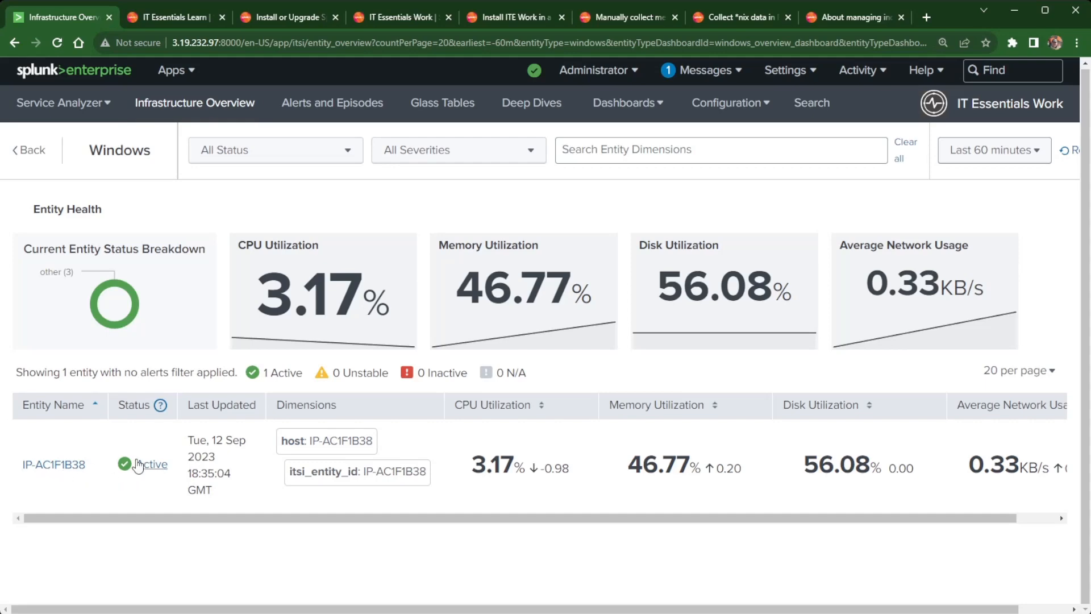
click(59, 466)
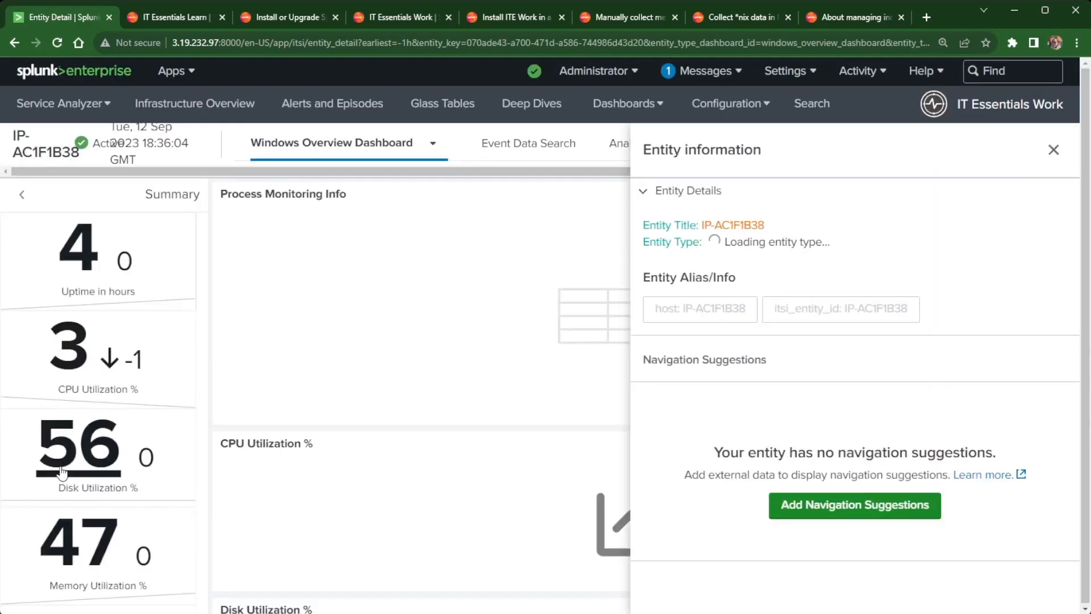
click(1054, 150)
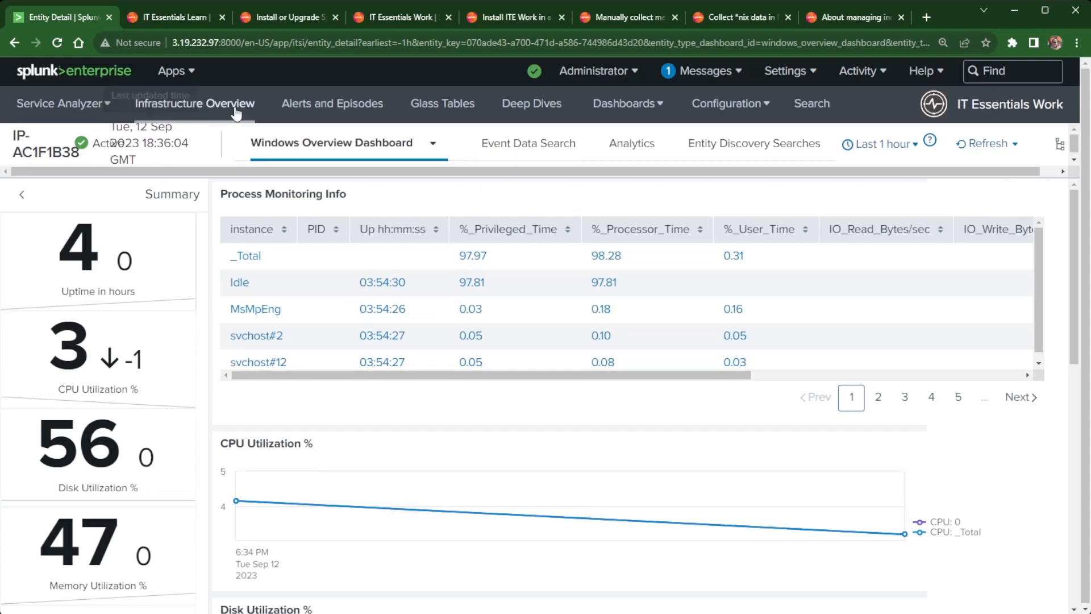
click(195, 103)
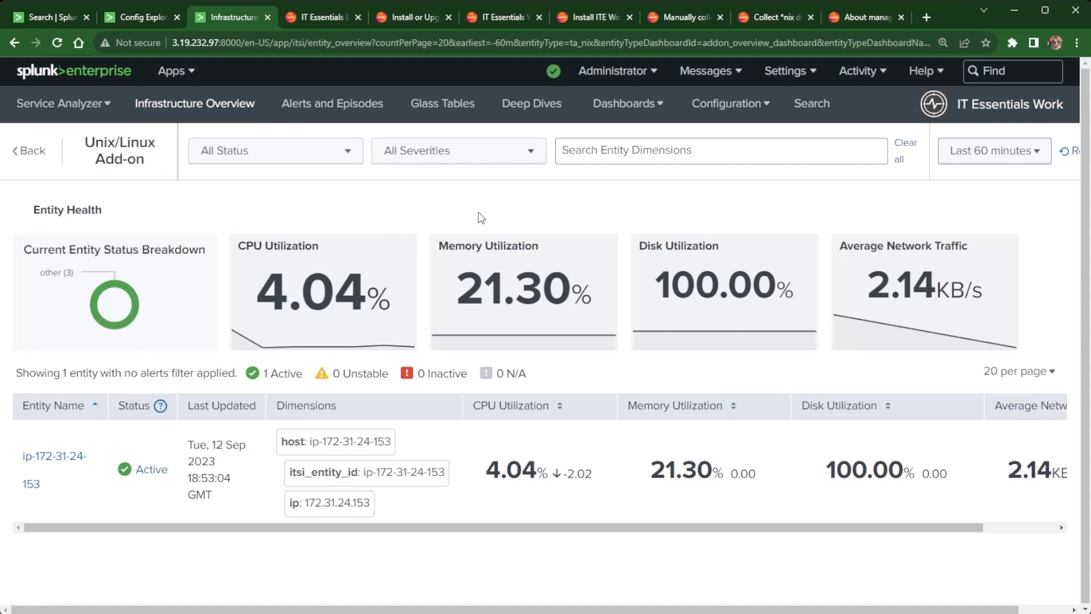
click(41, 15)
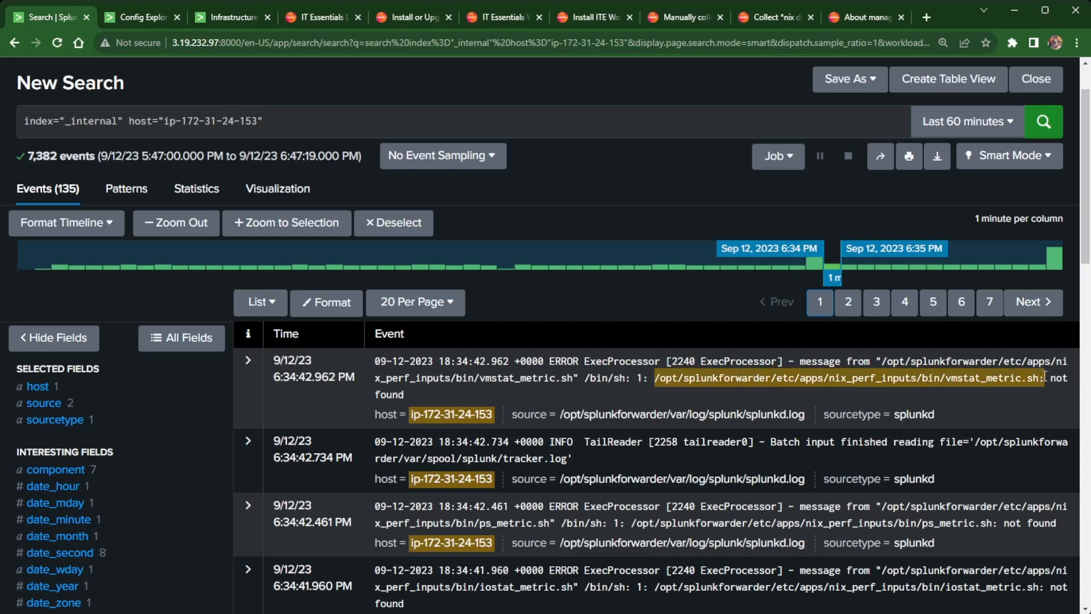
In Config Explorer, open nix_perf_inputs/local/inputs.conf and select the vmstat script path.
click(128, 16)
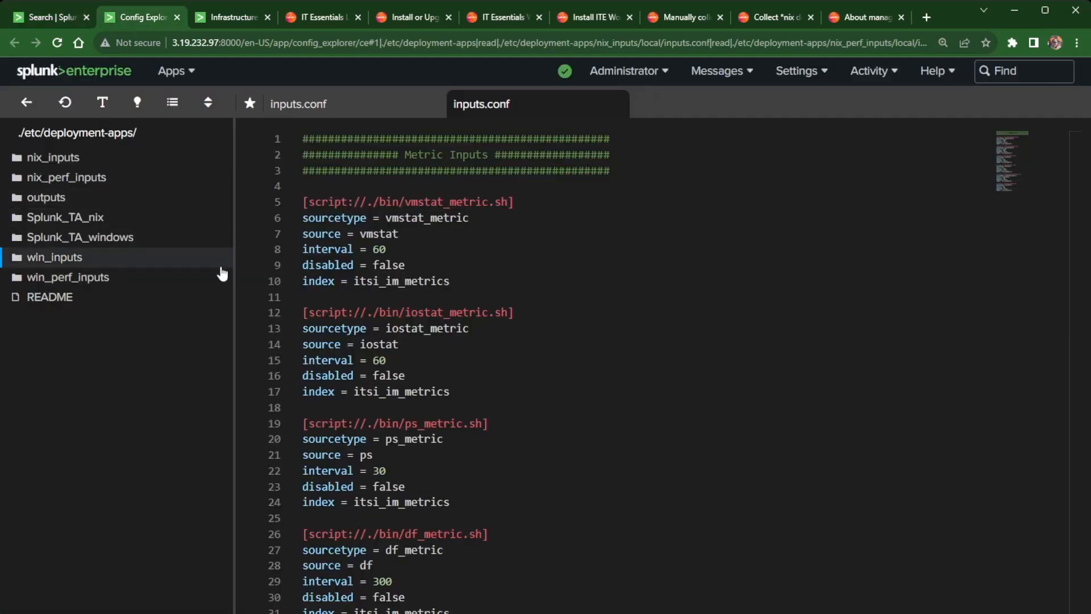
click(69, 182)
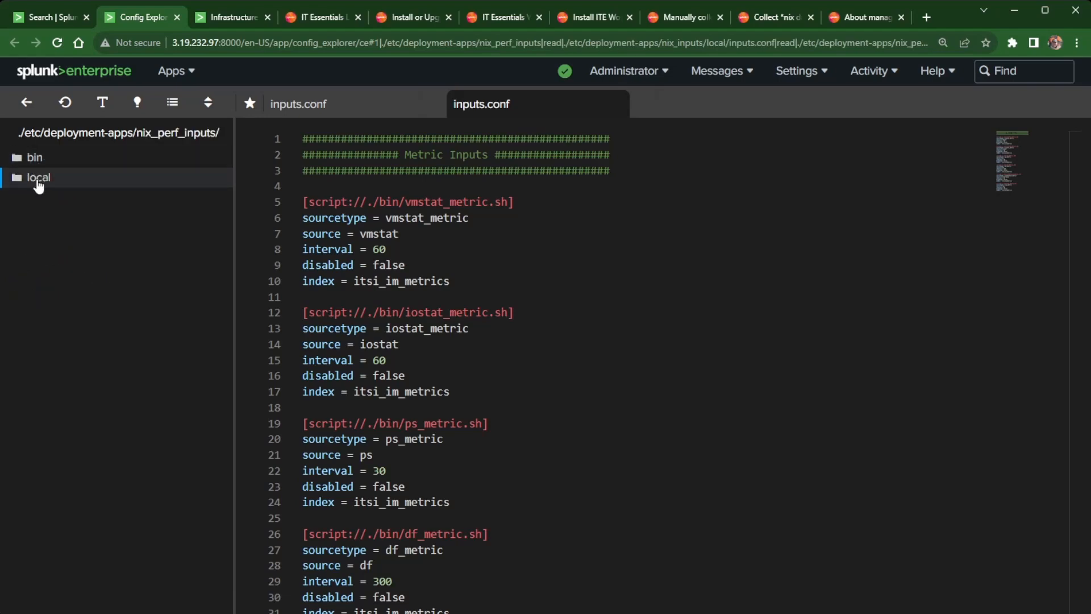
click(39, 178)
click(48, 188)
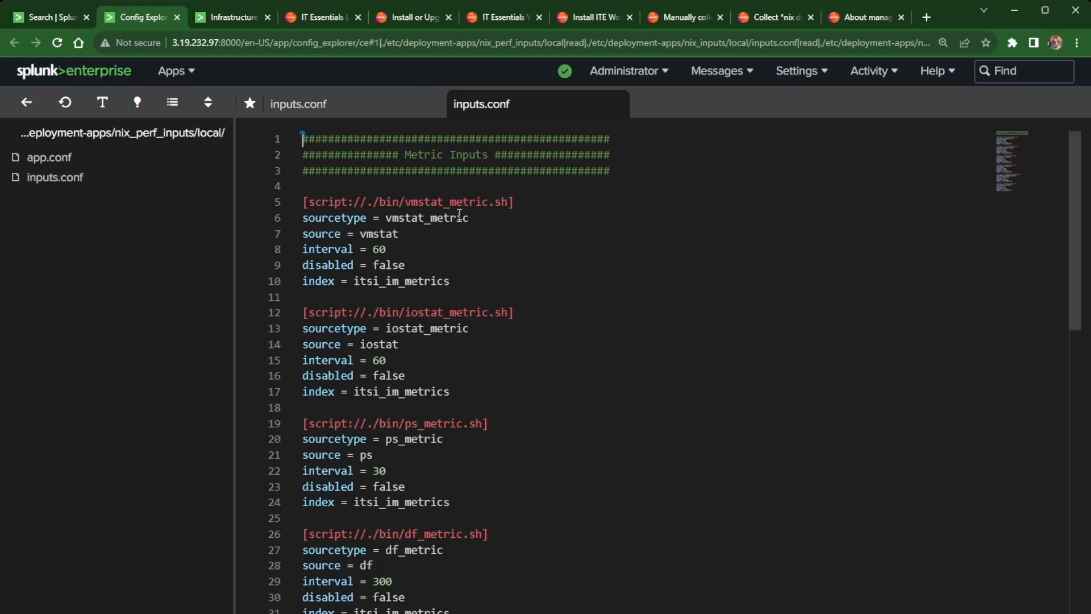
drag(366, 201, 506, 201)
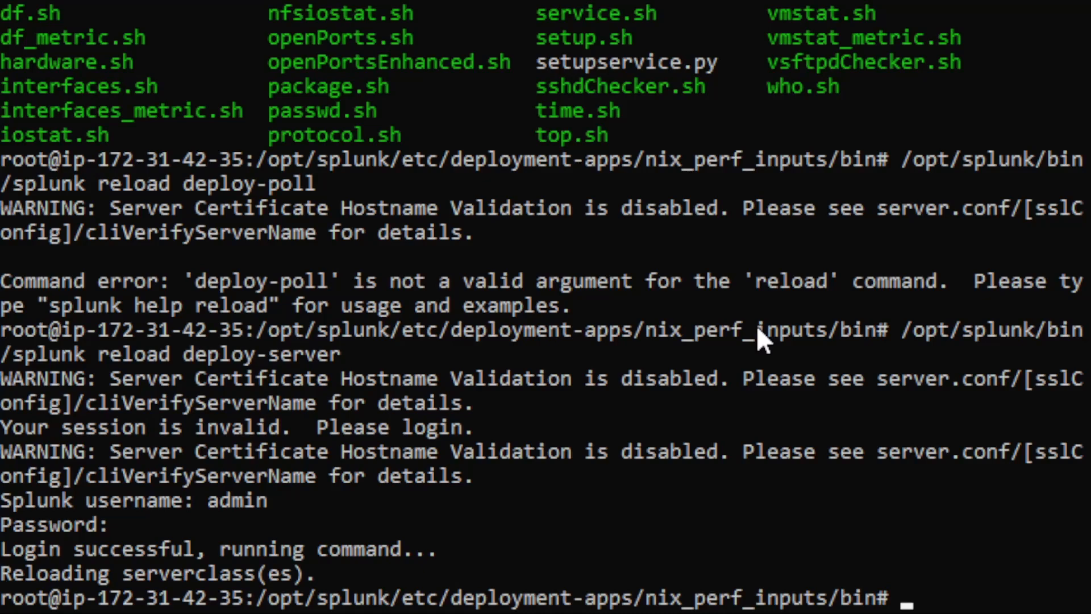
List the scripts in the nix_perf_inputs bin folder.
text(cd)
key(BackSpace)
key(BackSpace)
key(BackSpace)
text(ls)
key(Return)
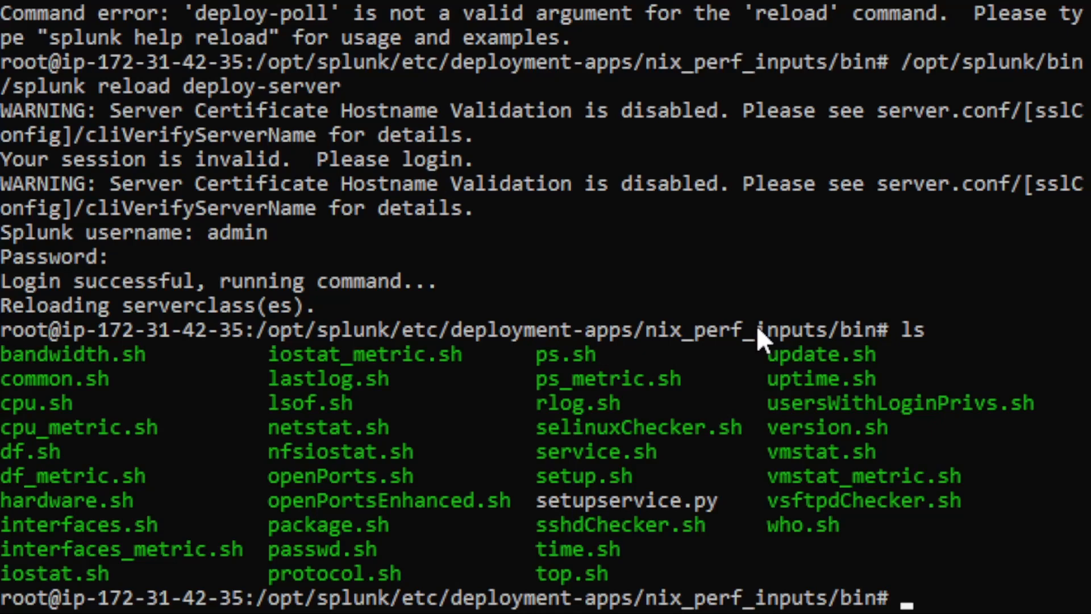
Move up to deployment-apps and list the contents of the Splunk_TA_nix folder.
text(cd ..)
key(Return)
text(cd ..)
key(Return)
text(cd )
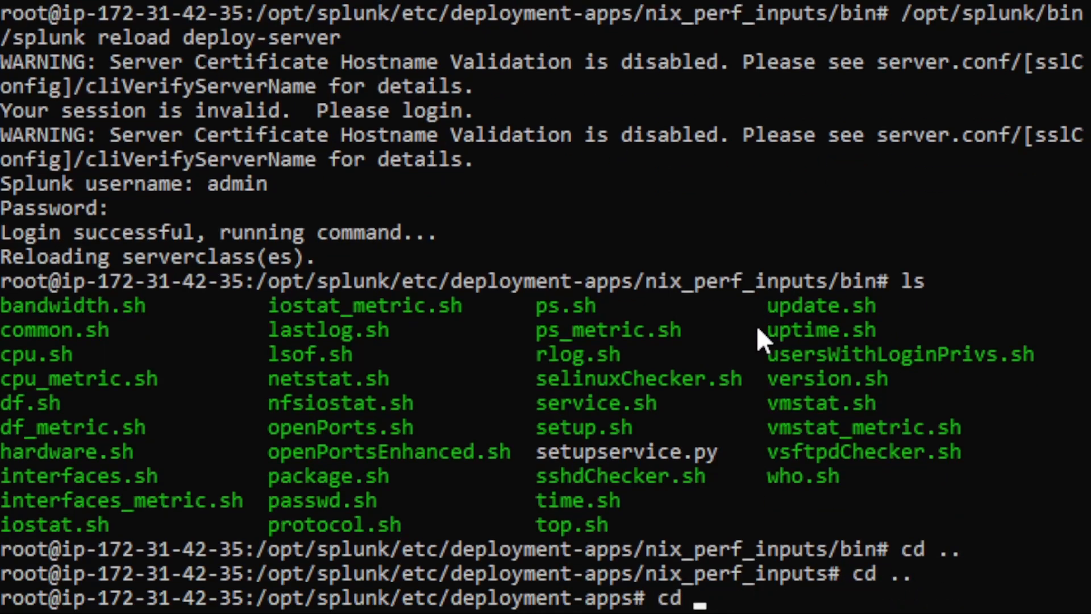
text(Splunk_TA_)
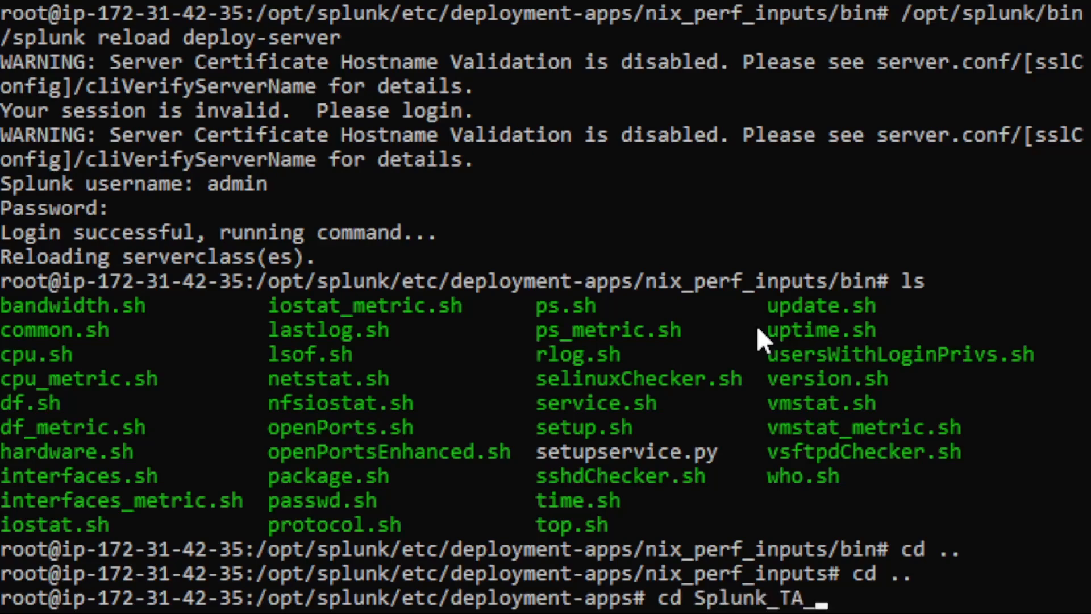
text(nix)
key(Return)
text(ls)
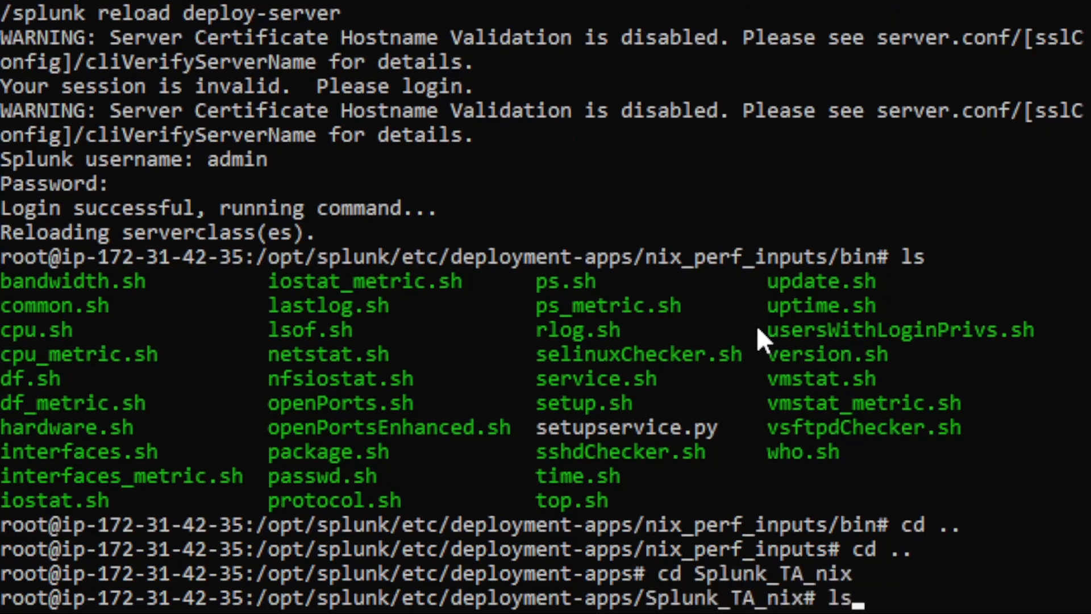
key(Return)
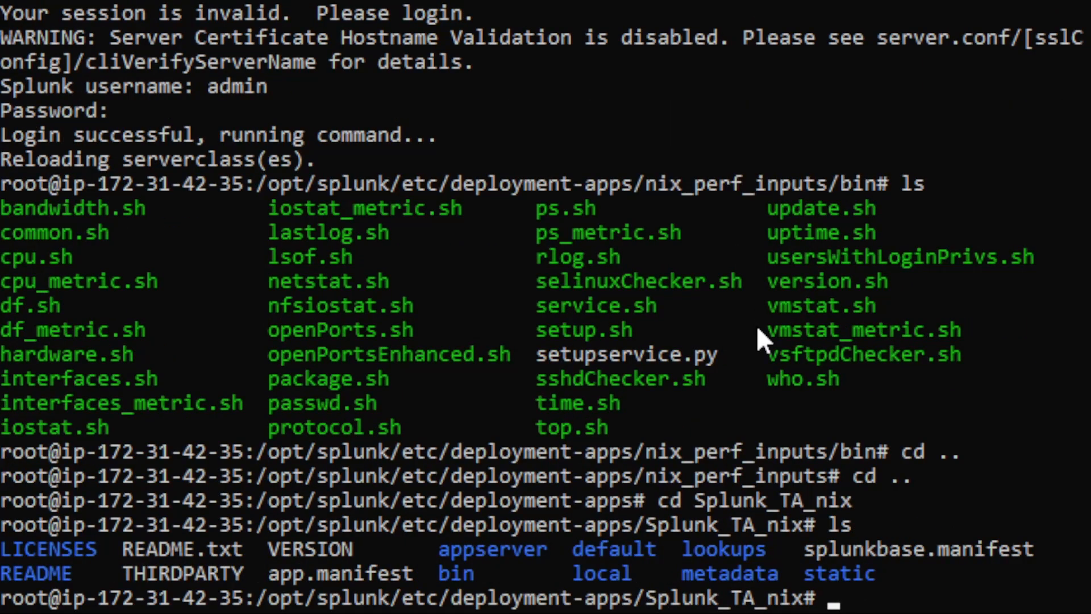
Clear the screen, recall a 'cp -R bin' into nix_perf_inputs from history, and cancel it.
key(Up)
key(Up)
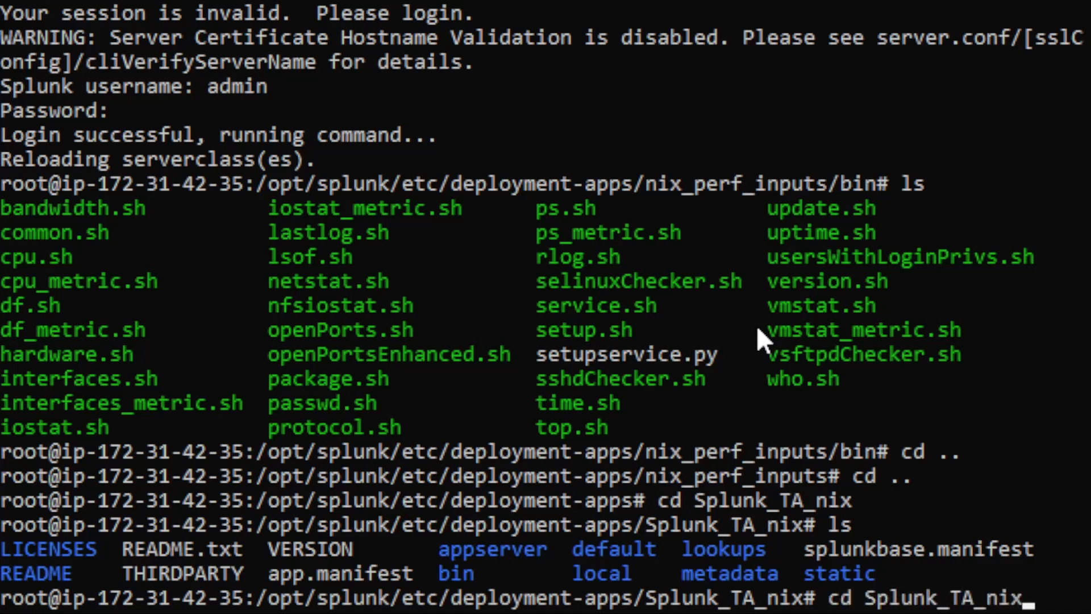
key(BackSpace)
key(BackSpace)
key(BackSpace)
key(BackSpace)
key(BackSpace)
key(BackSpace)
key(BackSpace)
key(BackSpace)
key(BackSpace)
key(BackSpace)
key(BackSpace)
key(BackSpace)
key(BackSpace)
key(BackSpace)
key(BackSpace)
key(BackSpace)
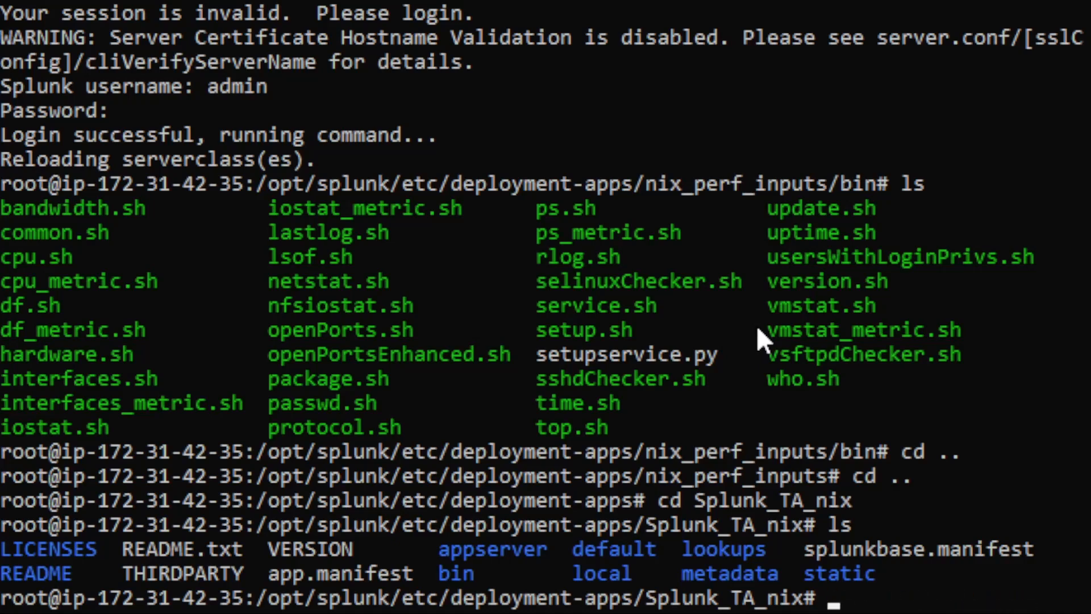
text(clear)
key(Return)
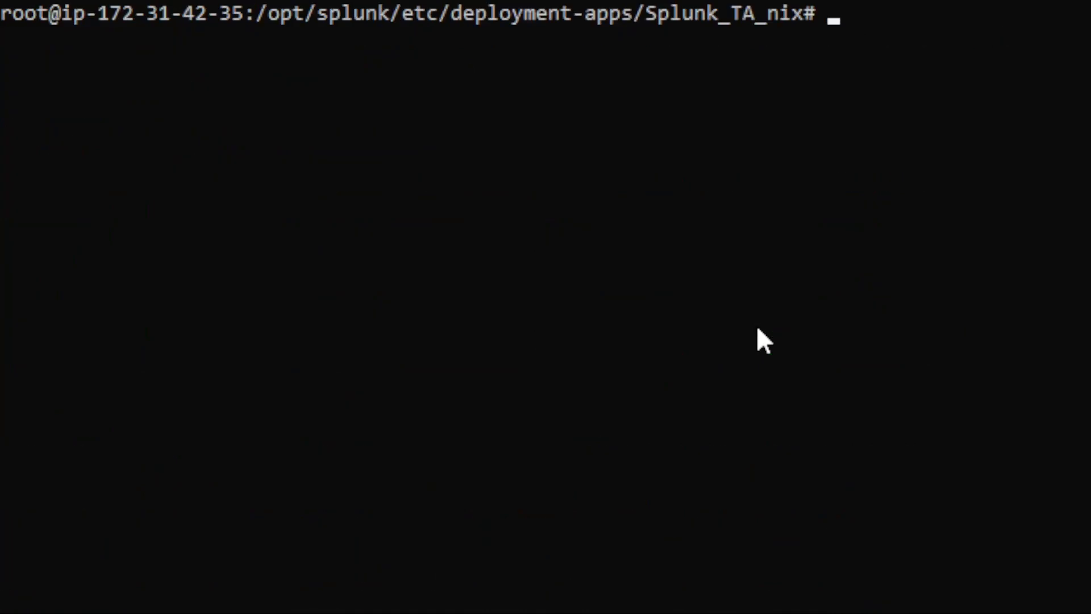
key(Up)
key(Up)
key(Up)
key(Up)
key(Up)
key(Up)
key(Up)
key(Up)
key(Up)
key(Up)
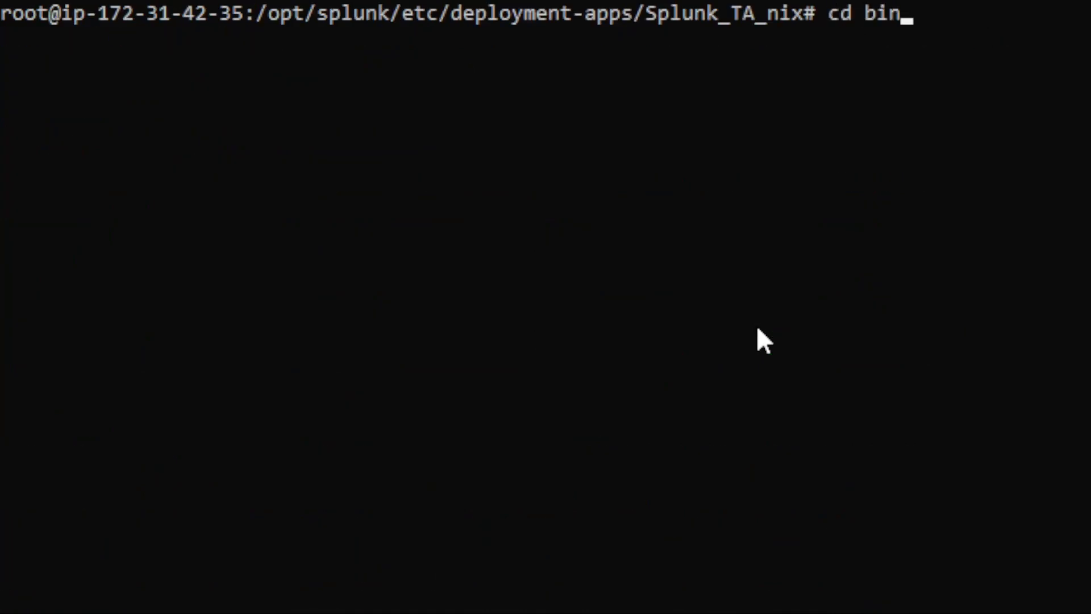
key(Up)
key(Up)
key(Up)
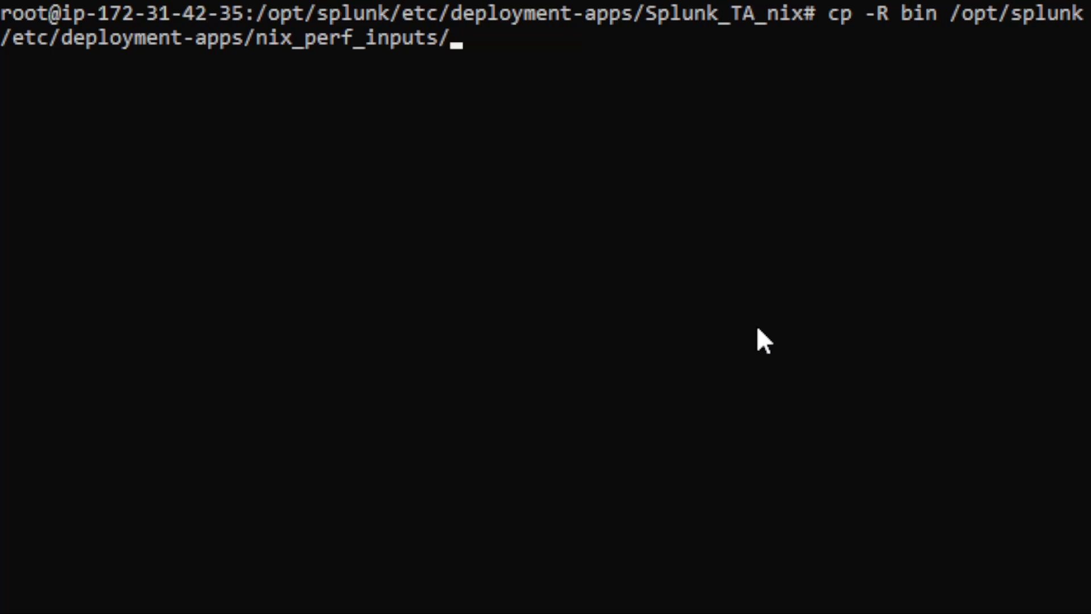
key(ctrl+c)
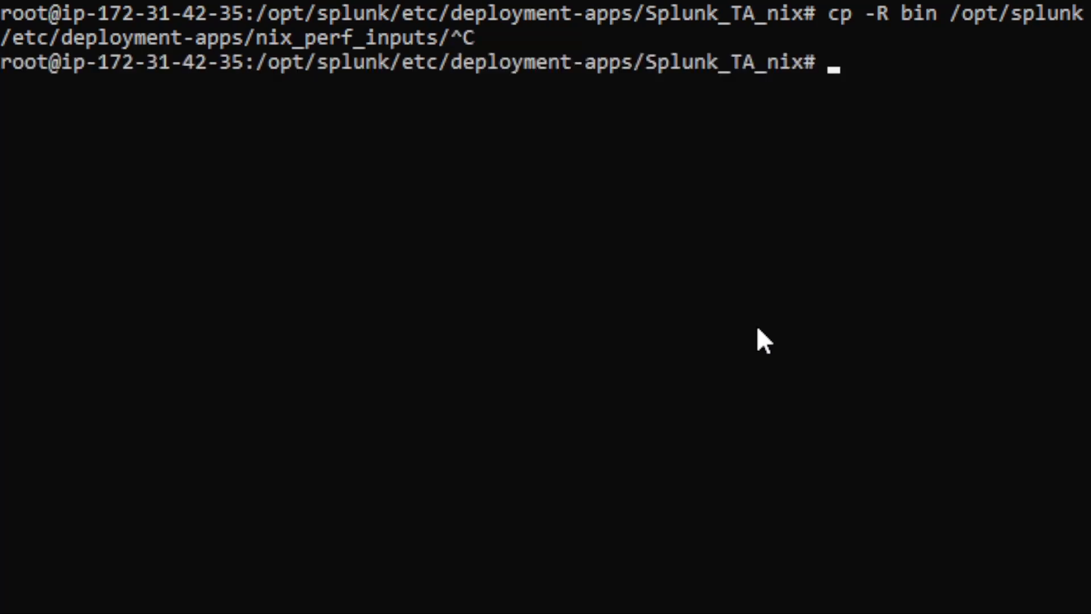
key(Up)
key(Up)
key(Up)
key(Up)
key(Up)
key(Up)
key(Up)
key(Up)
key(Up)
key(Up)
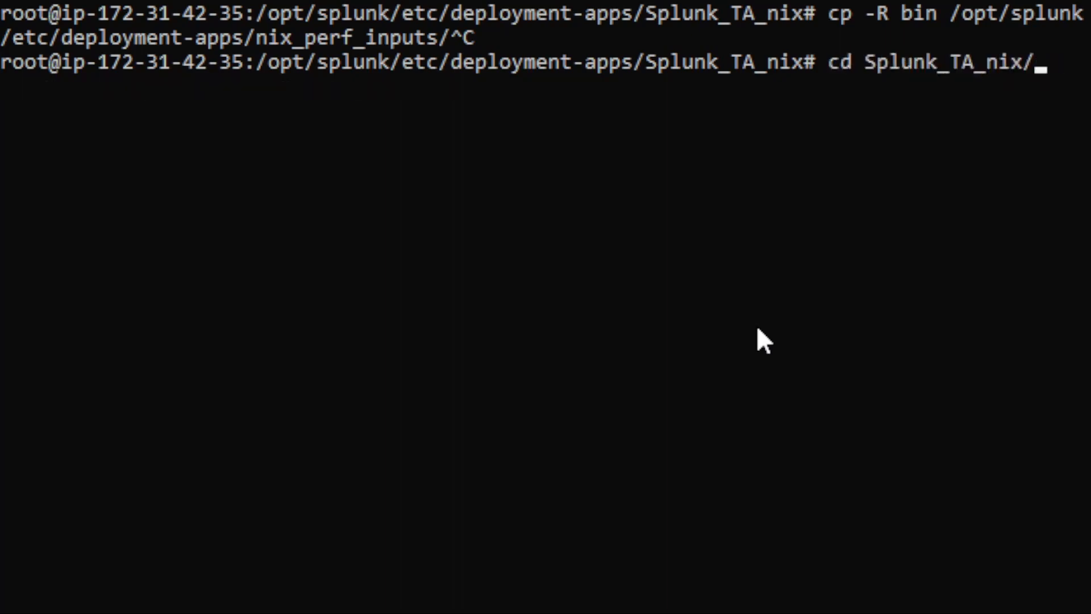
key(Up)
key(Up)
key(Up)
key(Up)
key(Up)
key(Up)
key(Up)
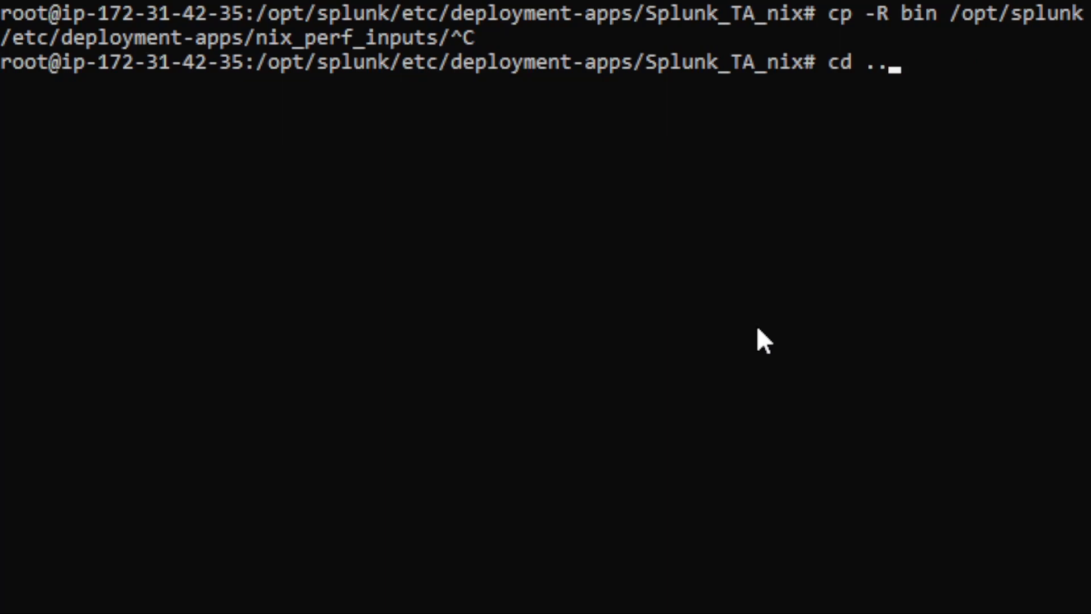
key(ctrl+c)
key(ctrl+c)
key(ctrl+c)
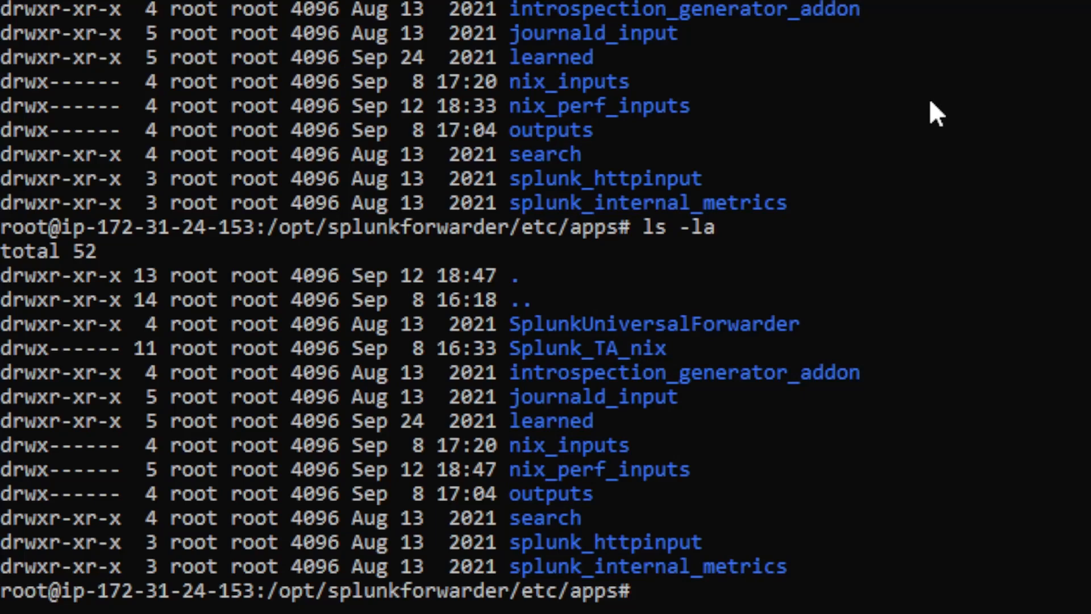
text(cd nix_per)
key(Tab)
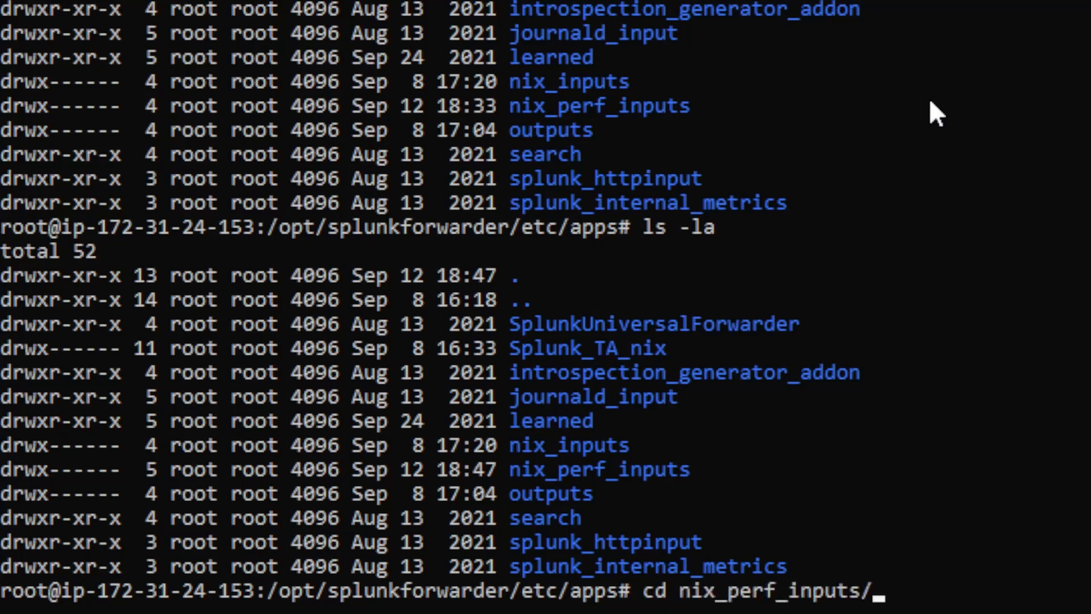
key(Return)
text(ls)
key(Return)
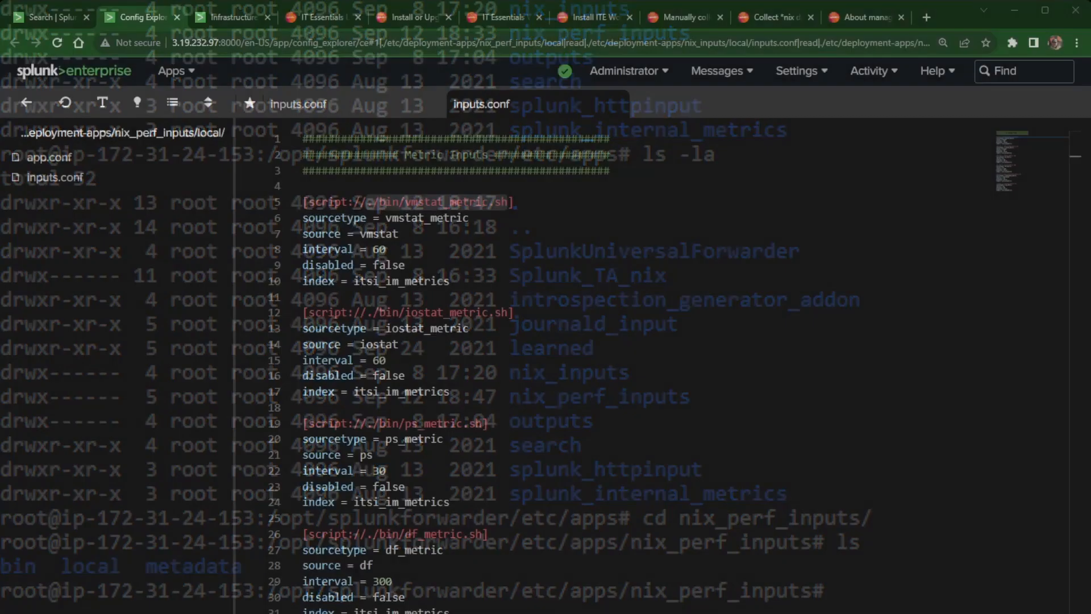
click(53, 14)
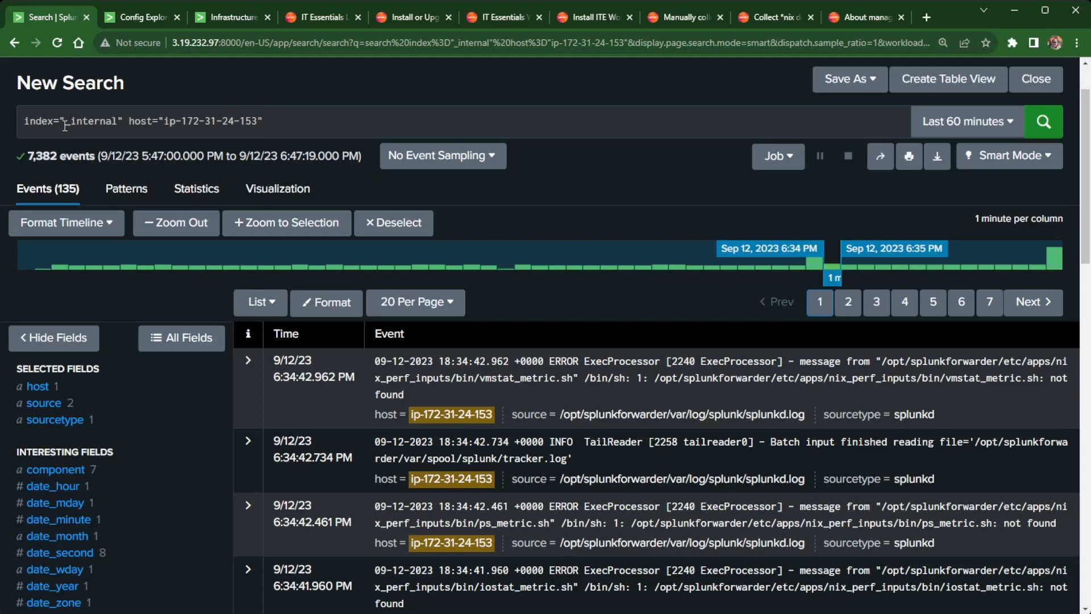
click(246, 15)
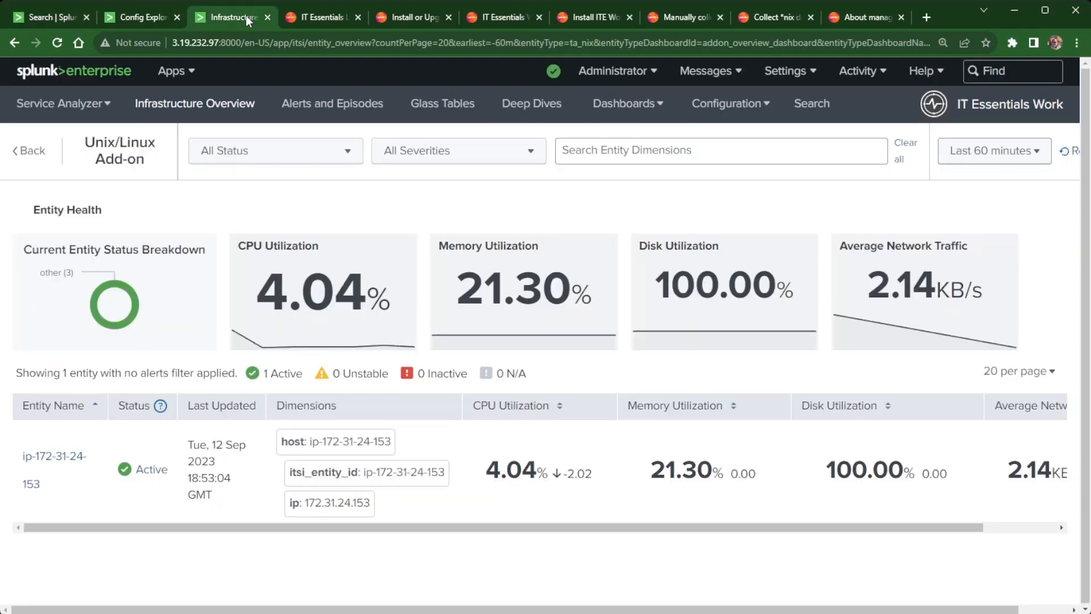